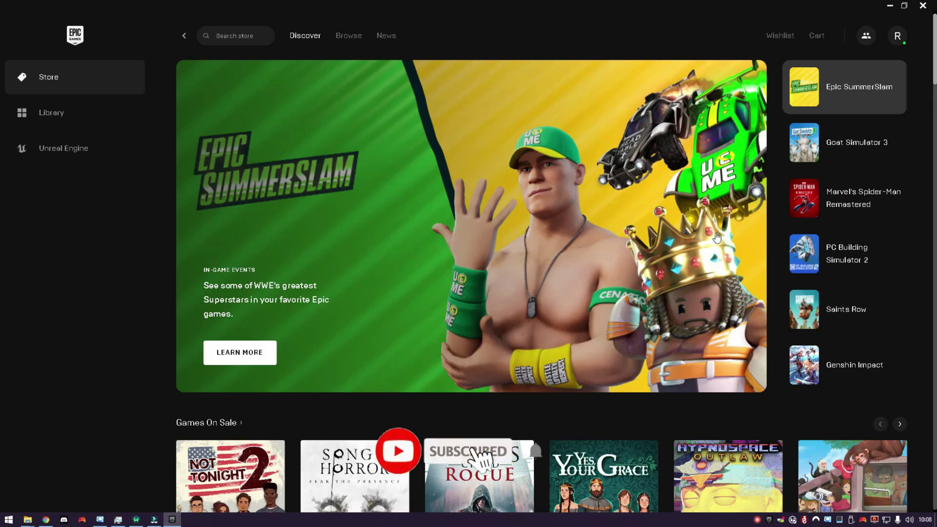
- Launch Twinmotion 2022.2 from the games library
click(82, 126)
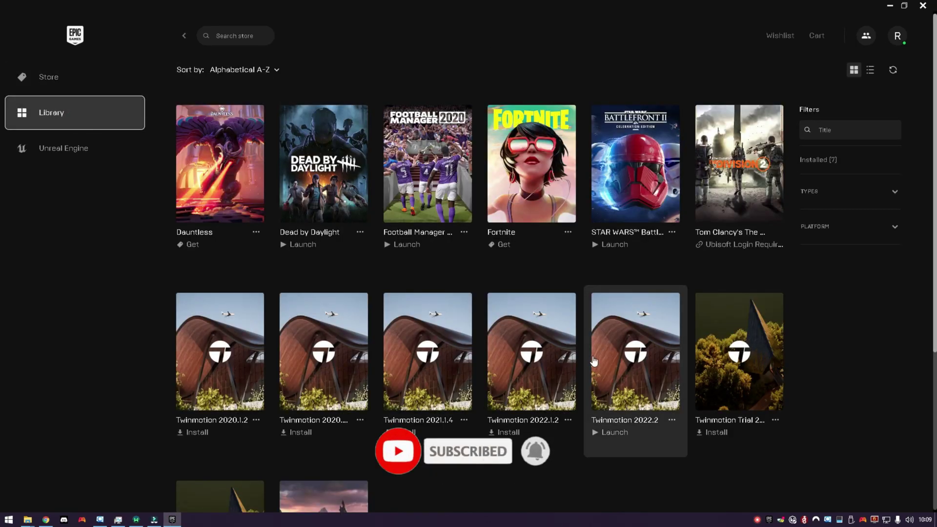
scroll(606, 296, down, 3)
click(606, 292)
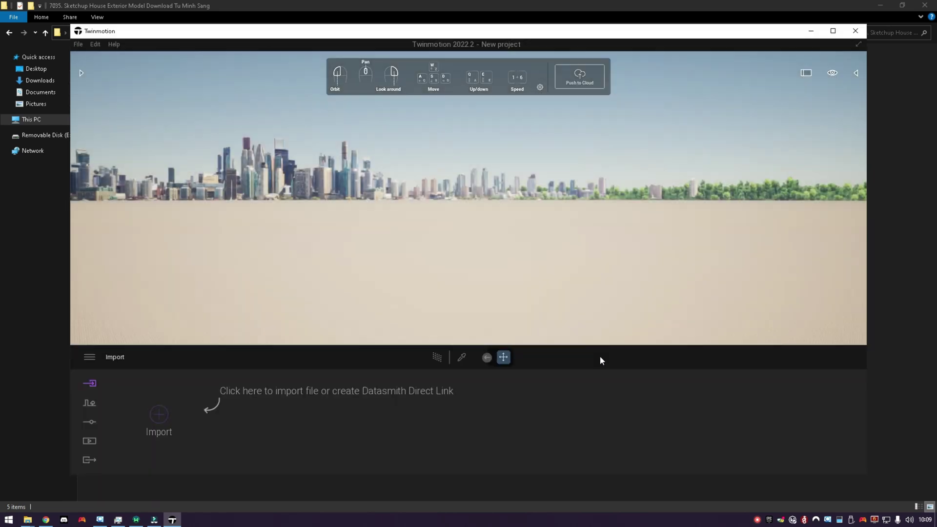
- Import the geometry file house.skp with Collapse by material, Max UV precision and automatic unit conversion
click(164, 414)
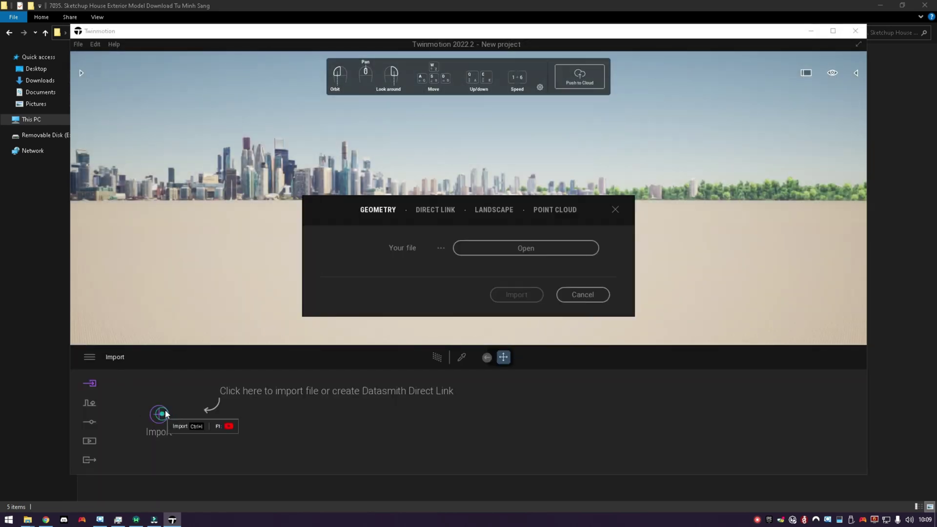
click(514, 249)
double_click(409, 277)
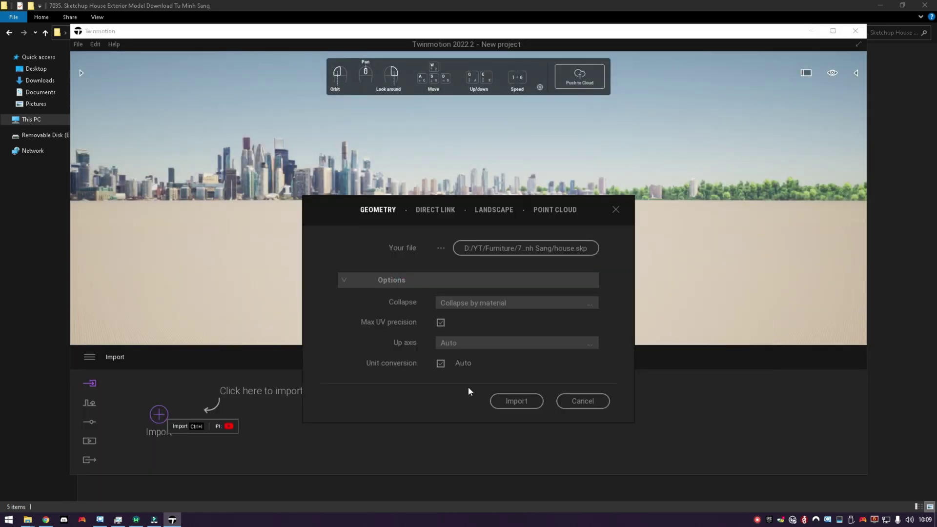
click(516, 401)
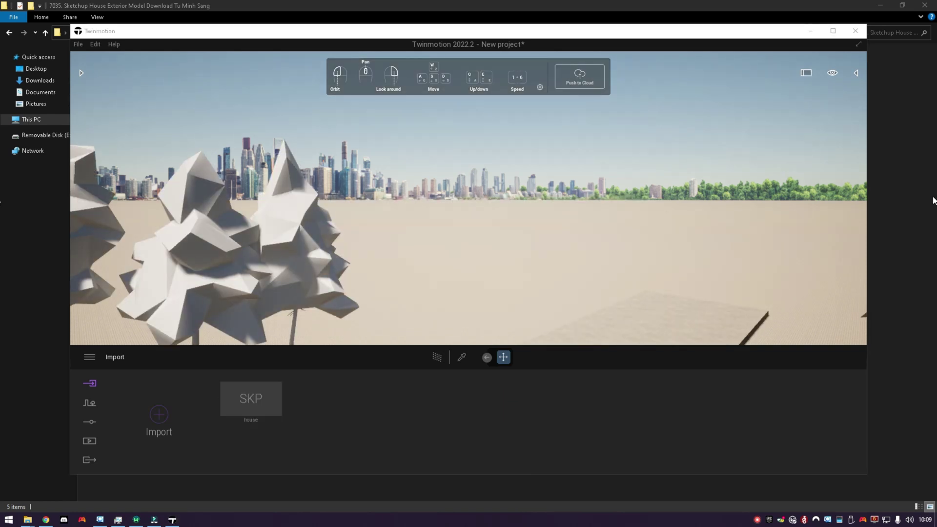
- Maximize the Twinmotion window and delete the imported trees, plants and car around the house
click(833, 31)
right_drag(540, 226, 493, 283)
scroll(541, 227, down, 5)
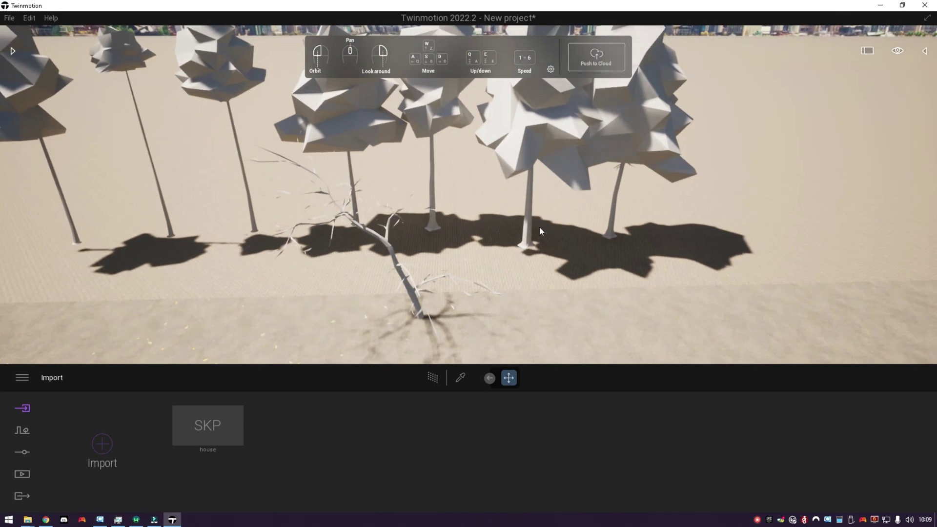
key(s)
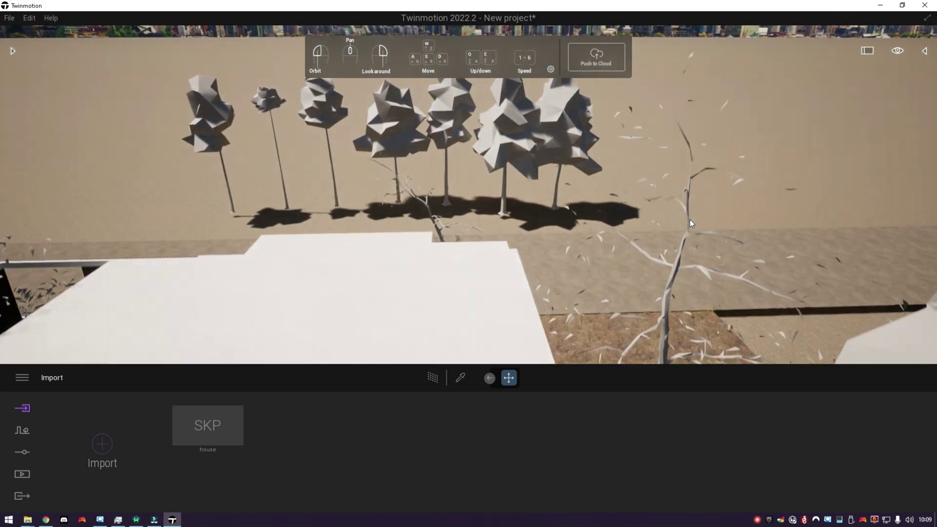
key(d)
key(s)
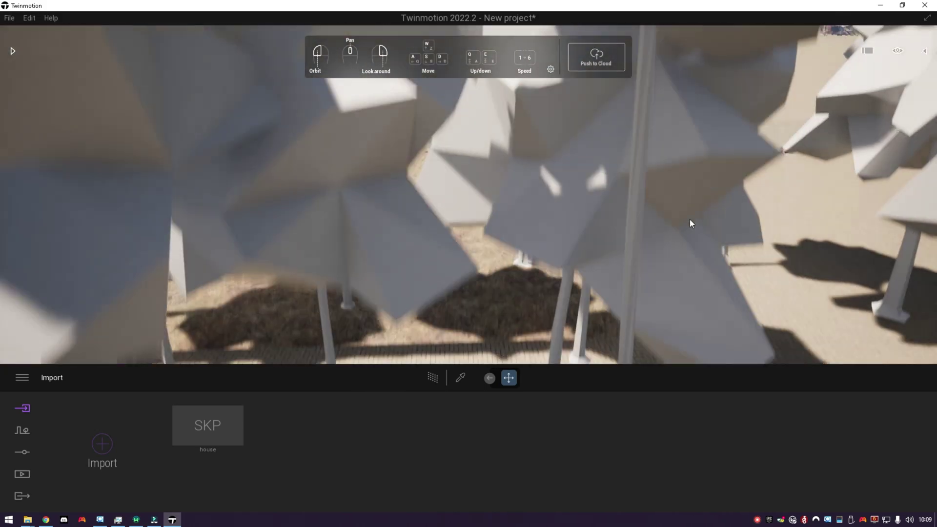
key(a)
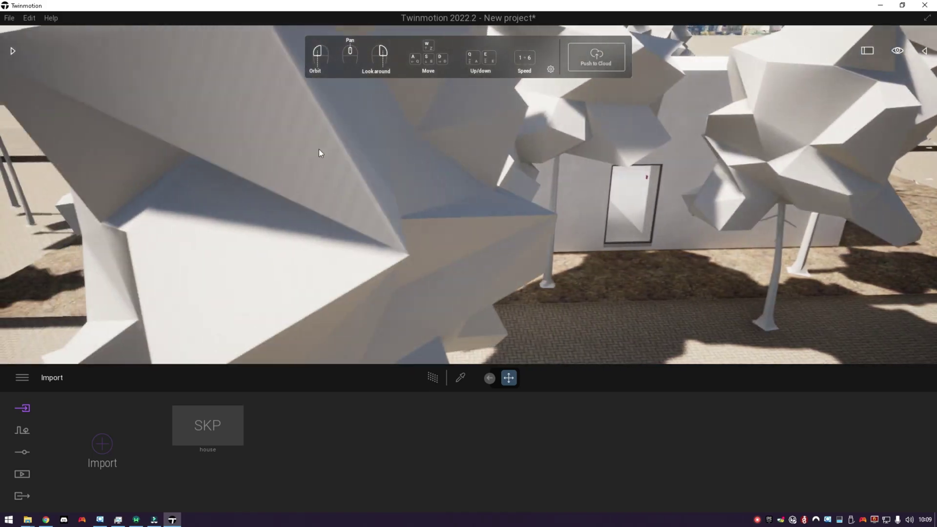
key(q)
key(w)
right_drag(315, 151, 487, 175)
key(s)
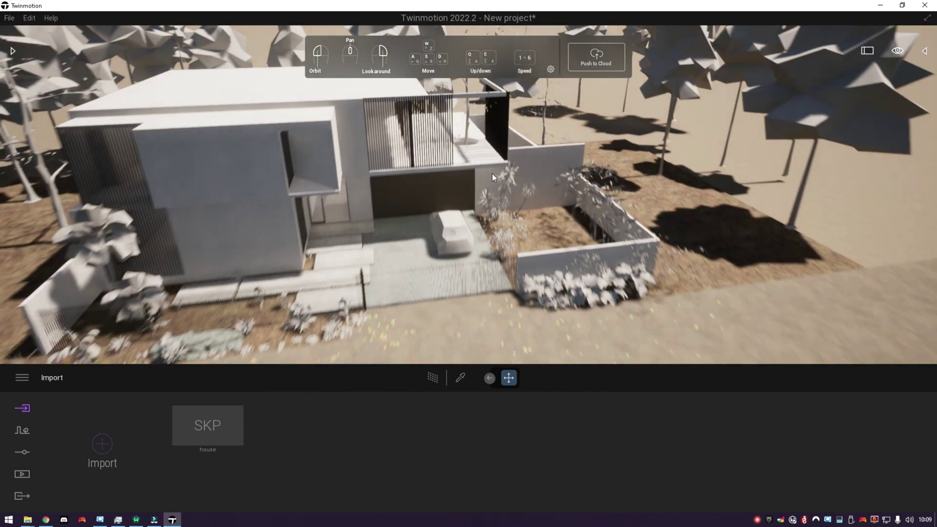
key(w)
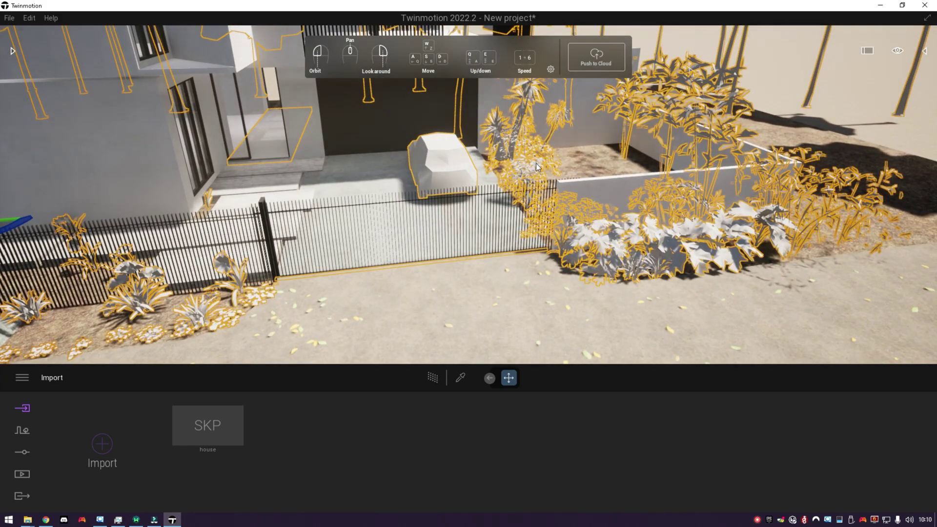
key(Delete)
- Frame the street front of the house head-on and create an image from that view
key(a)
right_drag(613, 198, 488, 200)
right_drag(591, 188, 691, 195)
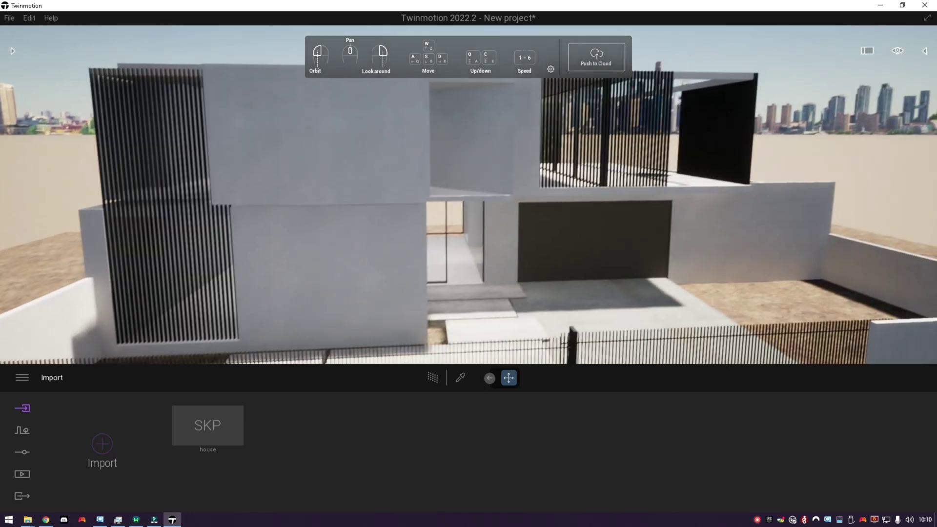
key(w)
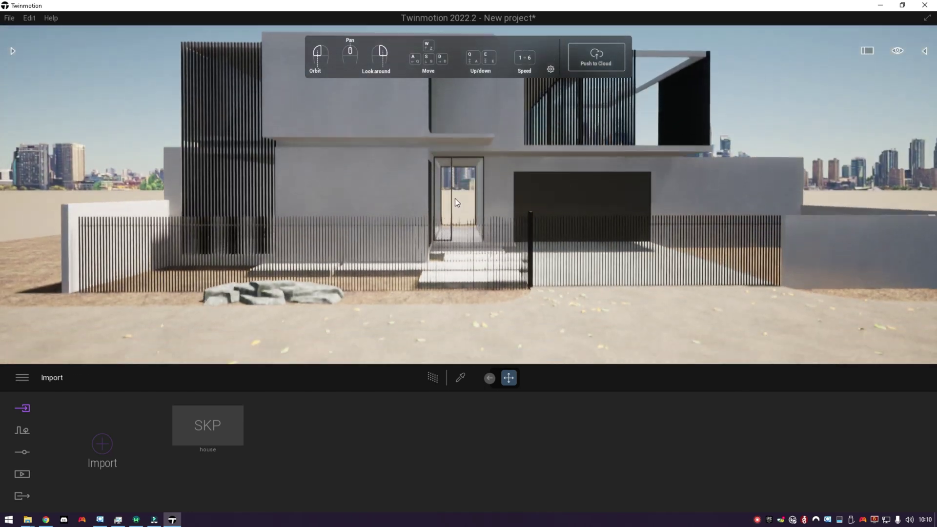
right_drag(455, 198, 440, 187)
key(e)
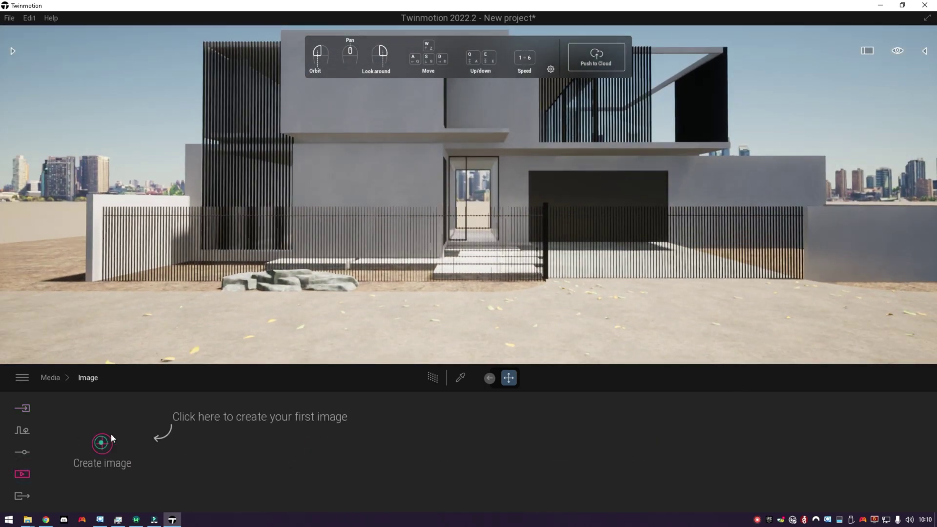
click(111, 438)
- Turn on Parallelism in the camera settings of Image1, keeping the house front in frame
click(214, 441)
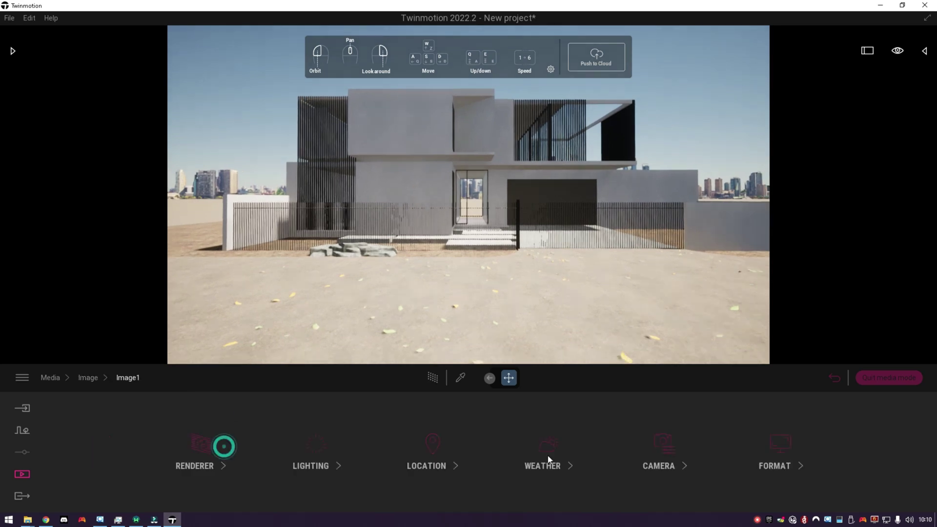
click(352, 460)
key(w)
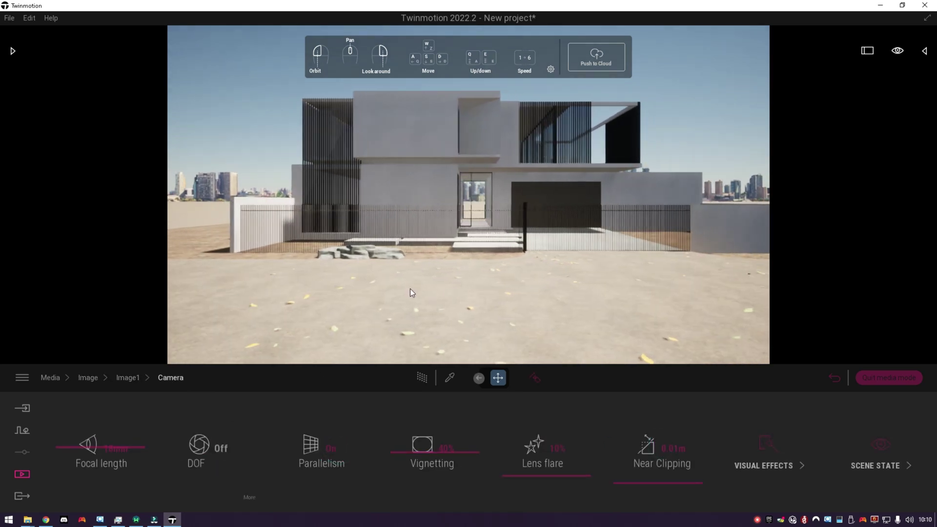
key(s)
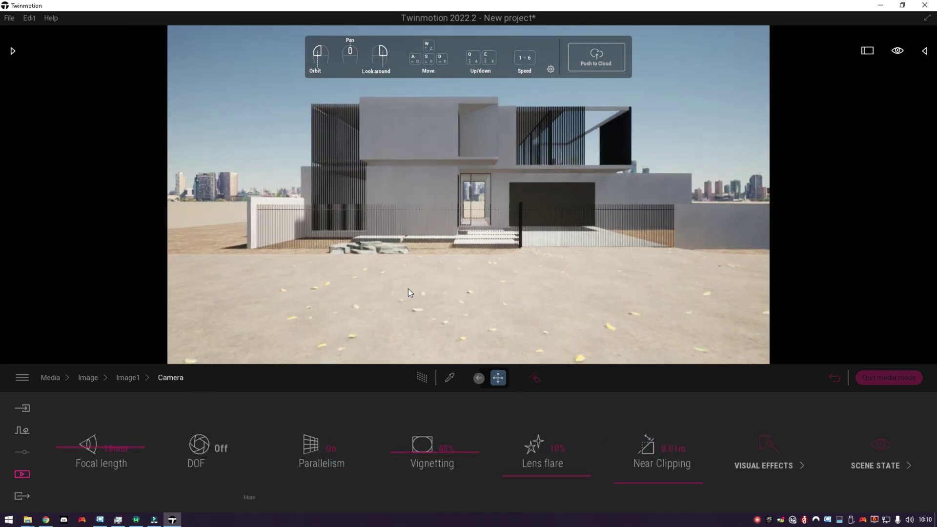
- Set the Image1 camera's focal length to 12 mm and reframe the house front
drag(77, 452, 76, 458)
key(w)
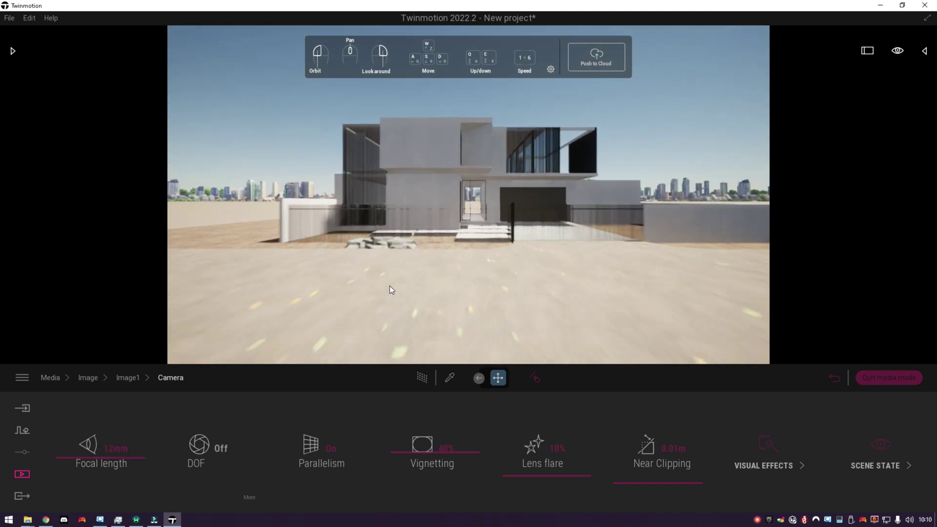
key(d)
key(w)
key(d)
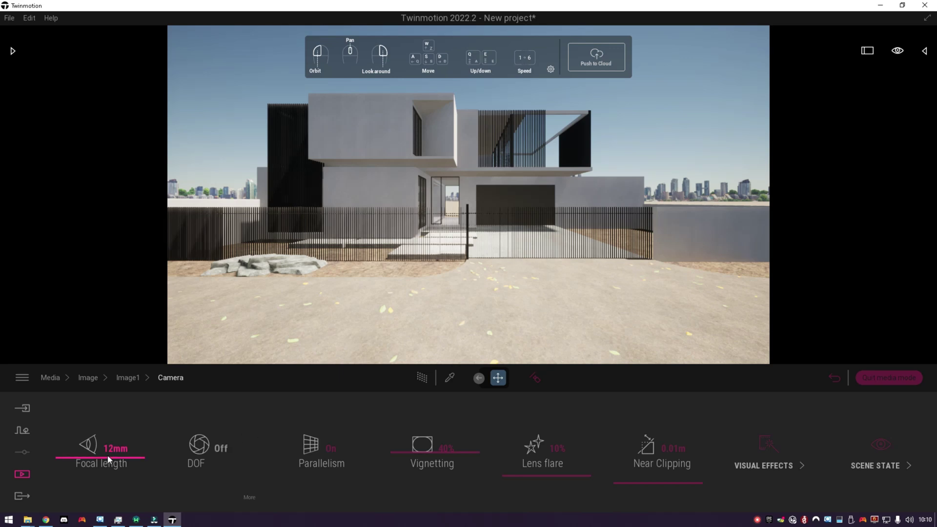
- Set the Image1 camera's focal length to 27 mm and move the camera back to fit the house front
drag(109, 459, 111, 439)
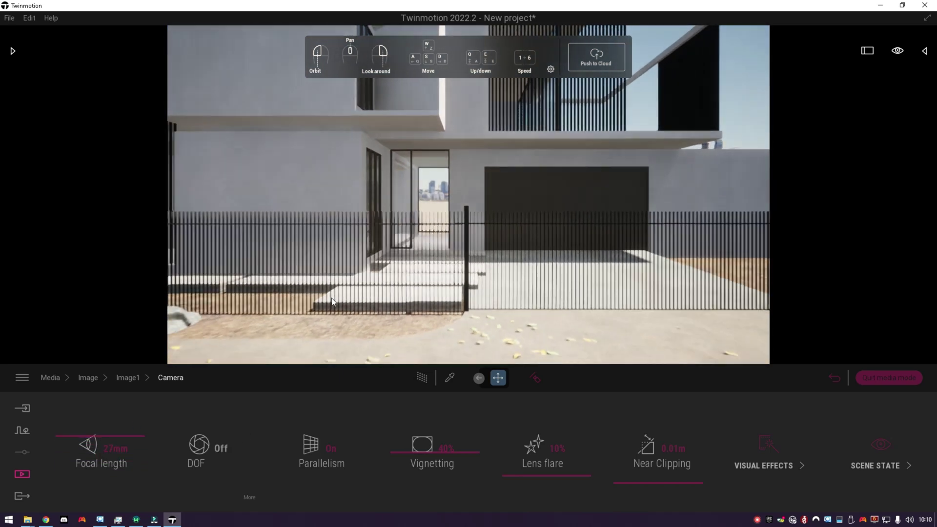
key(s)
key(s)
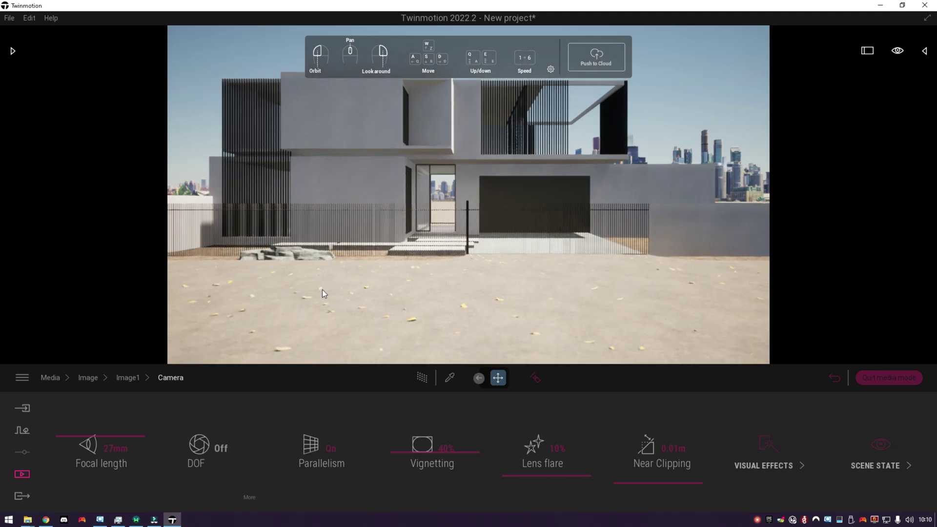
key(q)
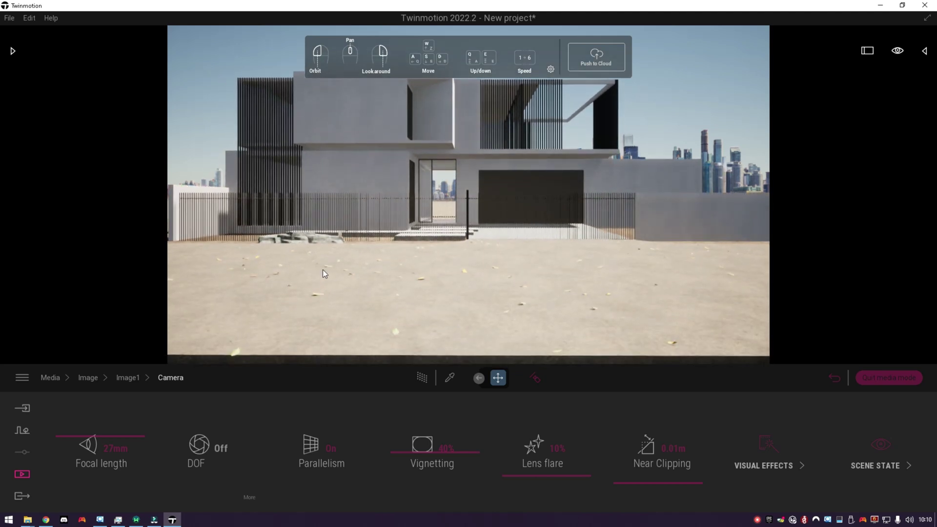
key(e)
right_drag(323, 269, 283, 291)
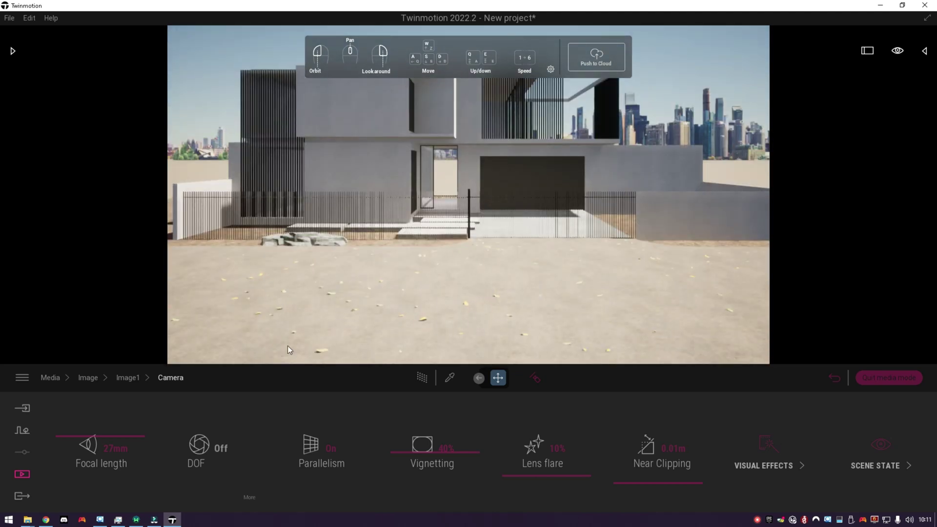
- Browse the Business and University categories of posed humans in the asset library
click(14, 52)
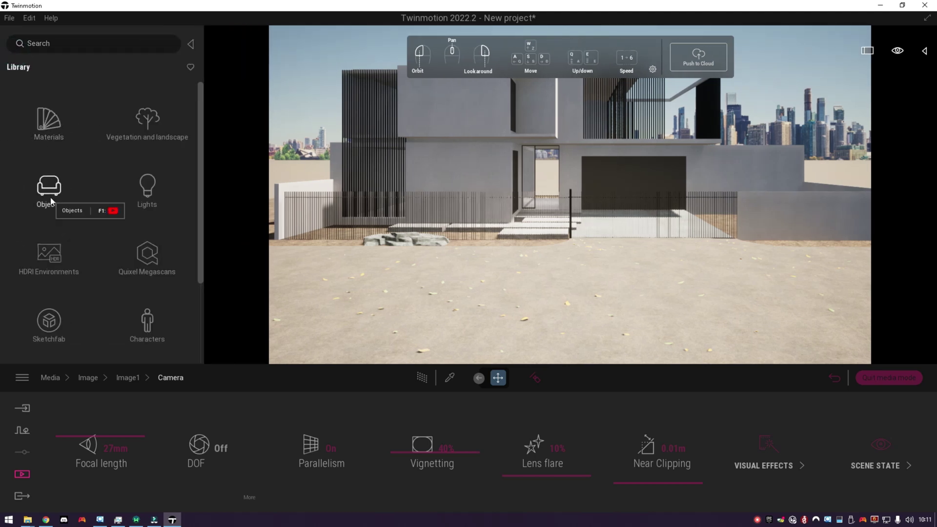
scroll(88, 319, down, 4)
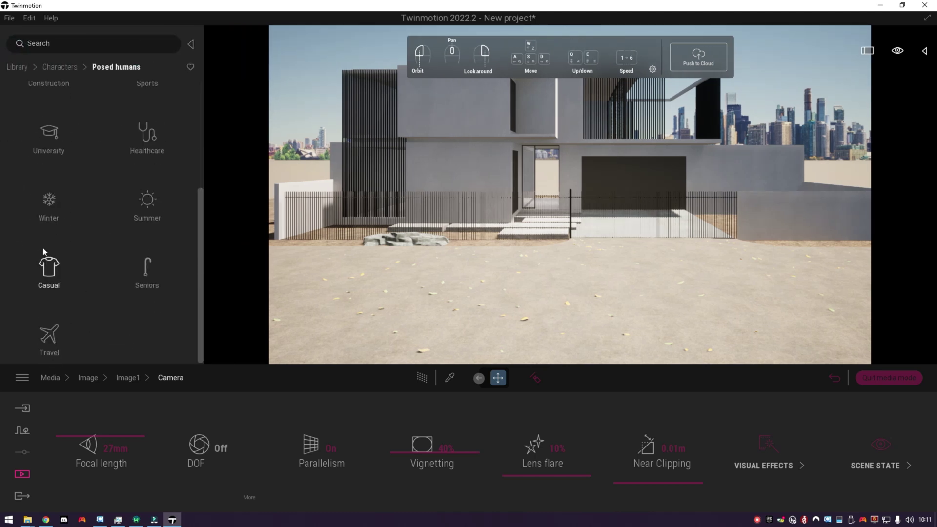
scroll(118, 226, up, 1)
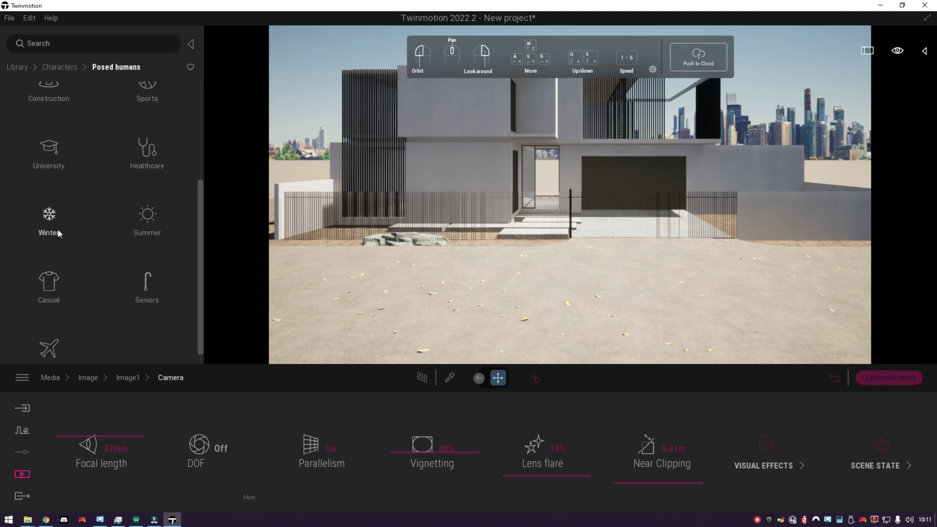
scroll(55, 326, up, 3)
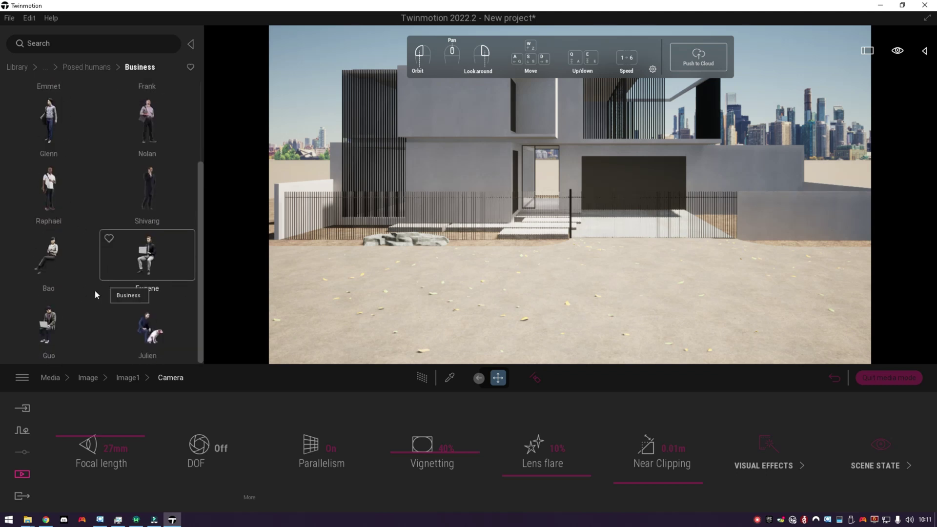
click(101, 68)
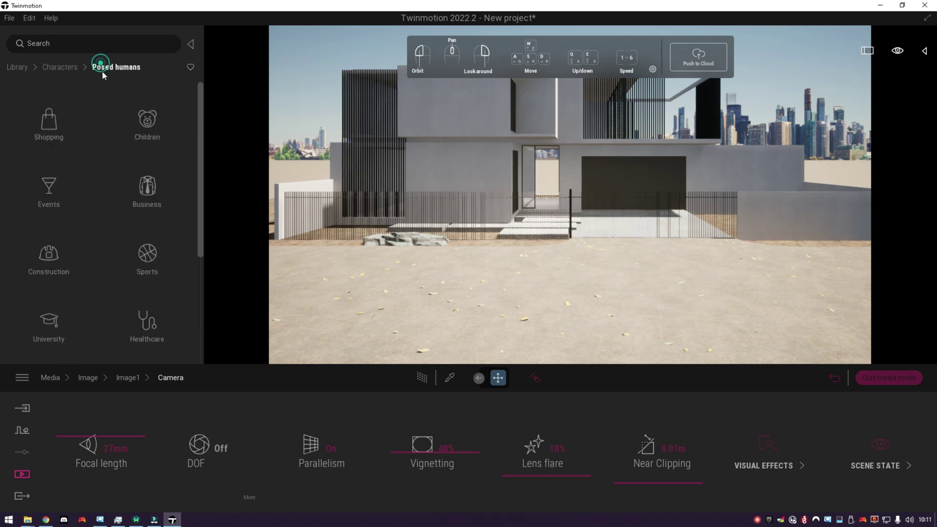
click(58, 264)
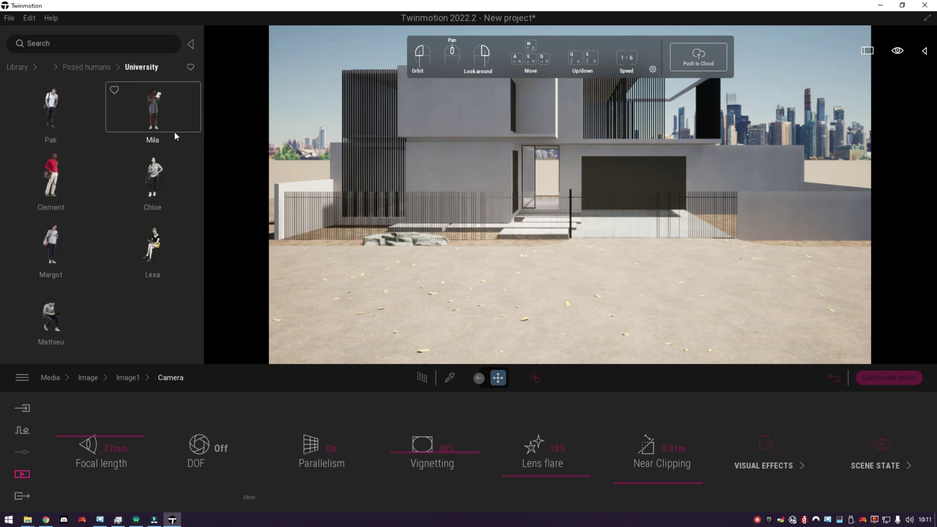
click(80, 66)
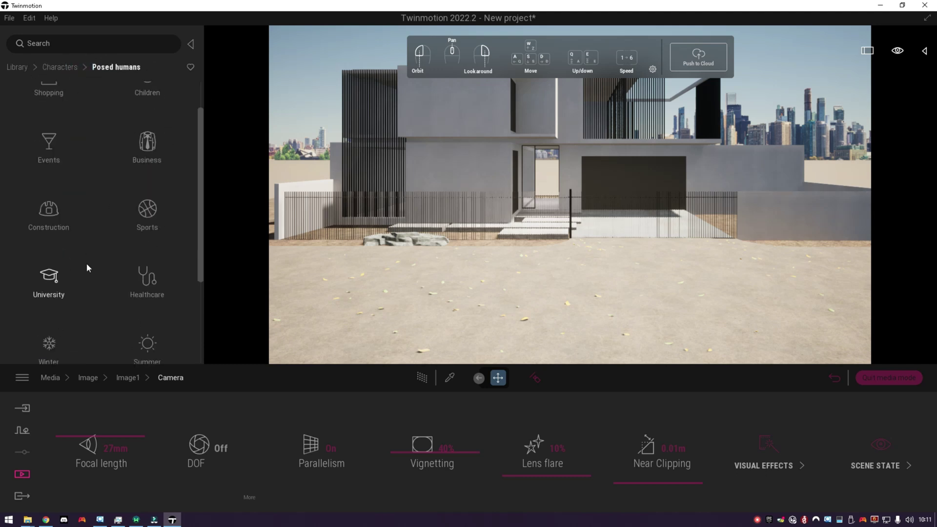
- Place the posed human Louis from the Winter category on the entrance path behind the fence and turn it toward the house
scroll(86, 270, down, 1)
click(41, 233)
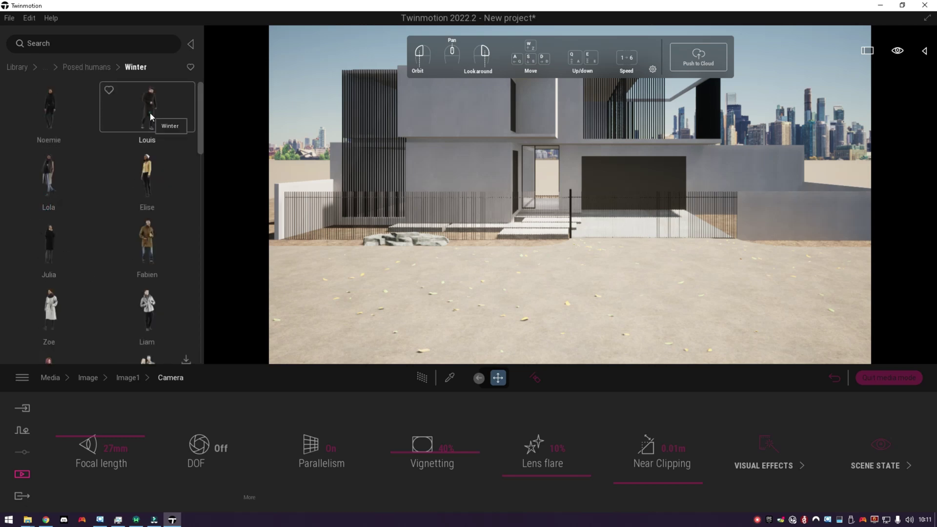
drag(556, 255, 612, 276)
key(e)
key(w)
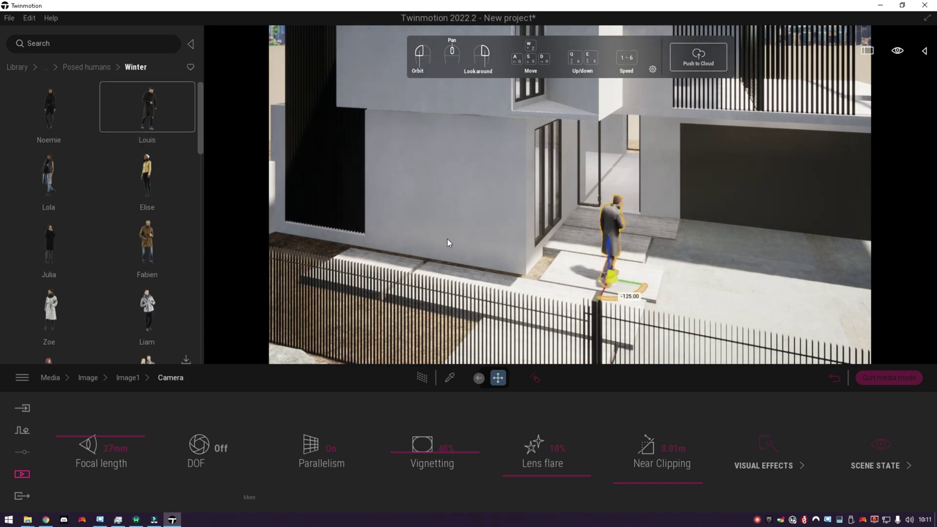
drag(496, 268, 498, 270)
key(Escape)
- Return the camera to the saved view of Image1
key(s)
key(q)
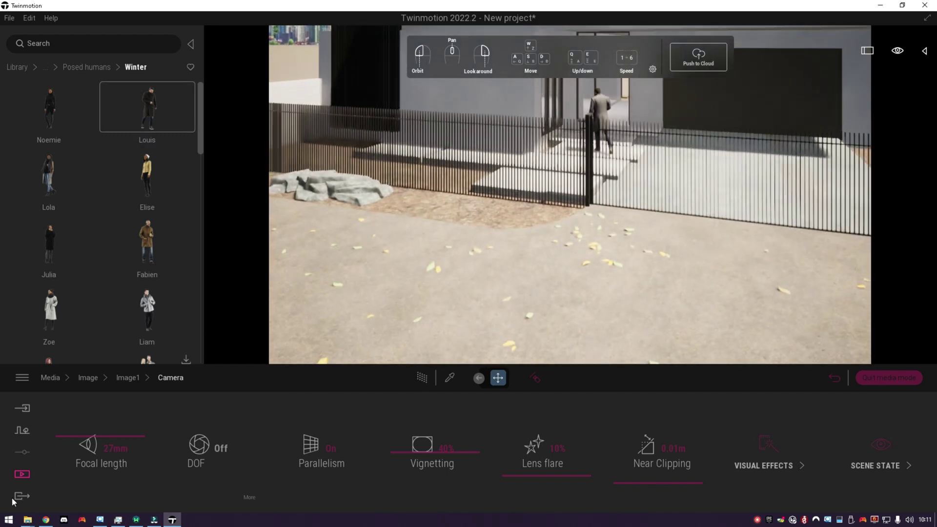
click(22, 475)
click(213, 426)
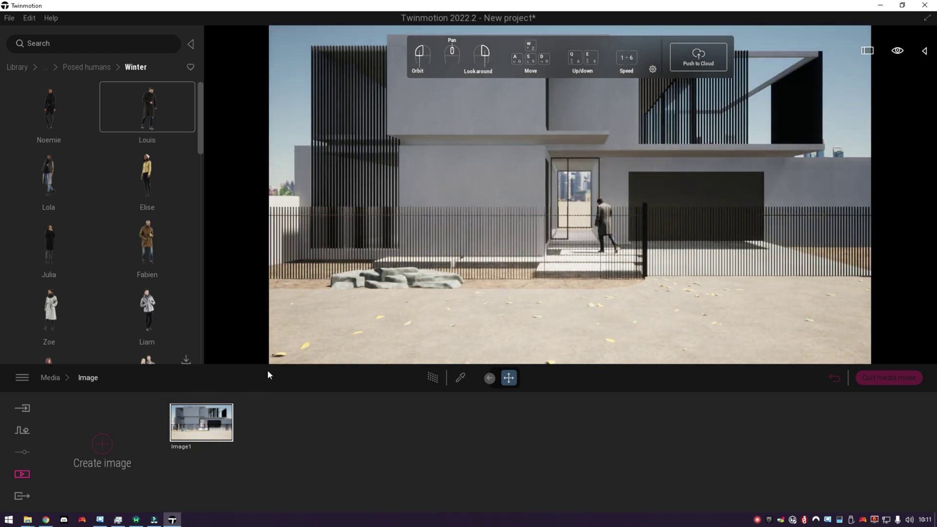
- Adjust the camera height and tilt so the house sits lower in the frame with less foreground
mouse_move(463, 262)
right_down()
mouse_move(462, 246)
mouse_move(453, 263)
right_up()
key(q)
key(e)
key(q)
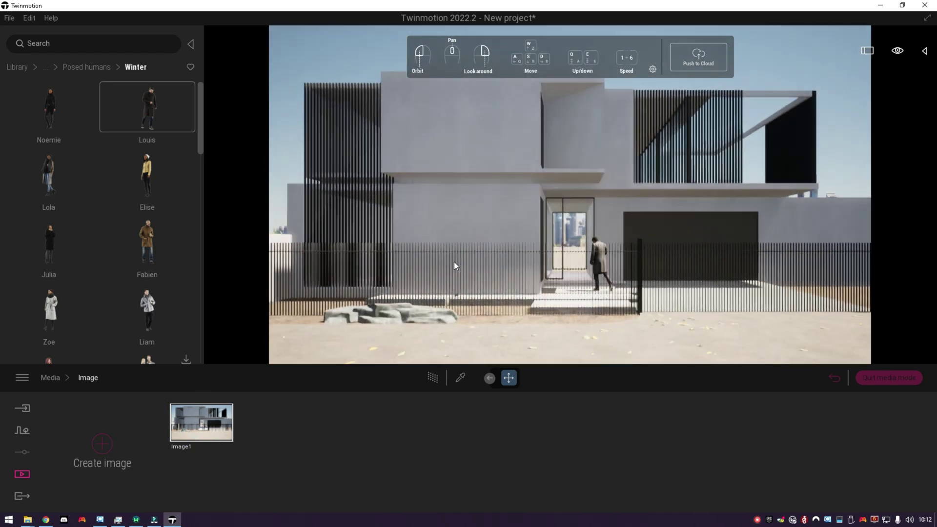
- Pull the camera back, lower it and shift it right to fit the whole house, and update Image1 with this view
key(e)
key(q)
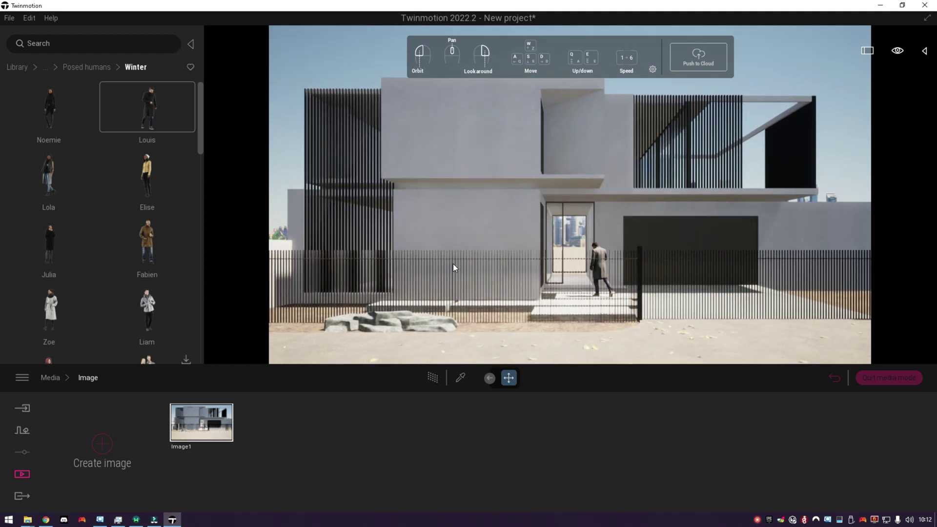
key(s)
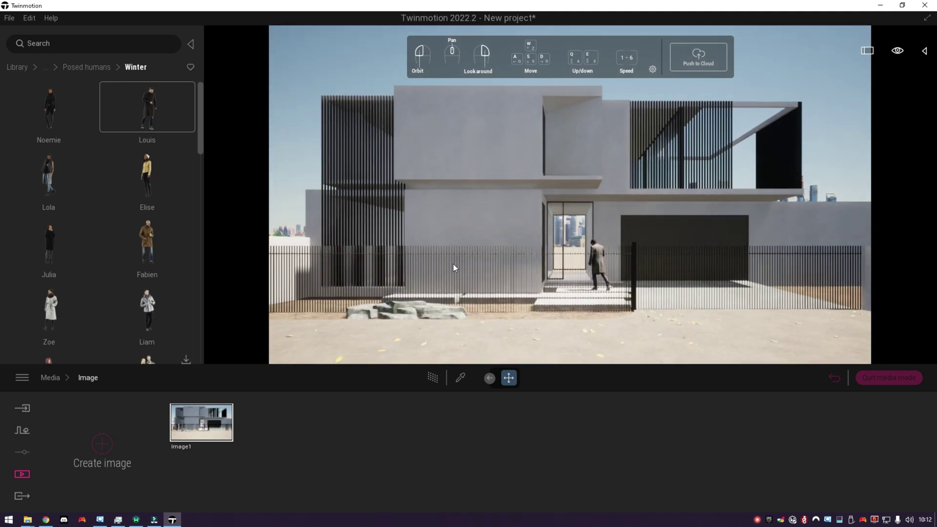
key(s)
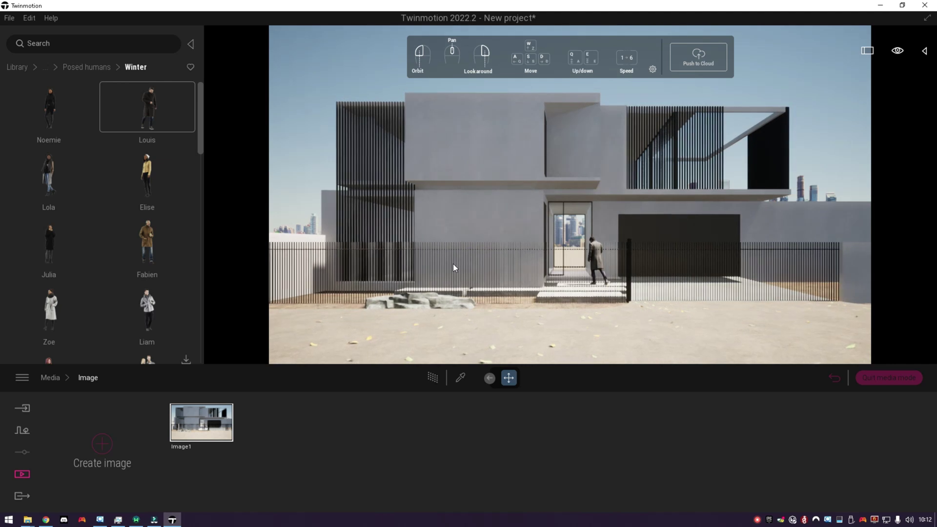
key(s)
key(s)
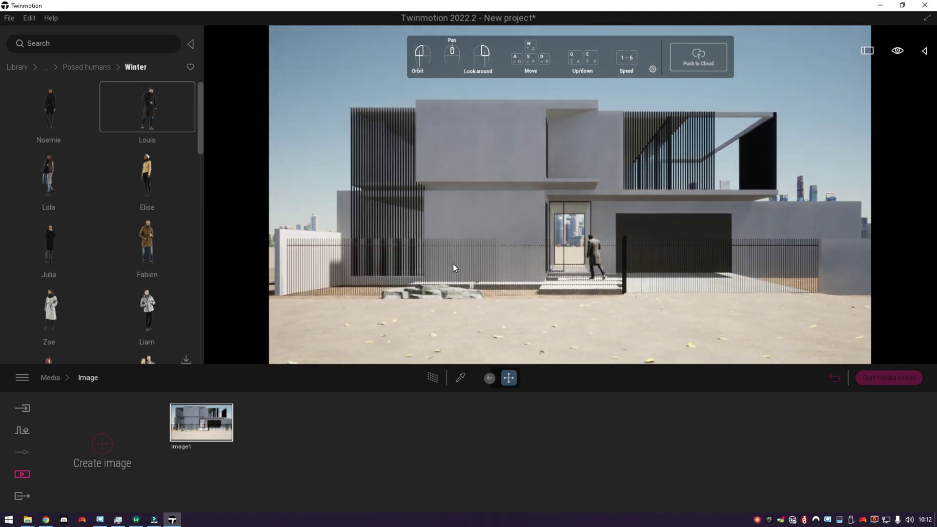
key(q)
key(d)
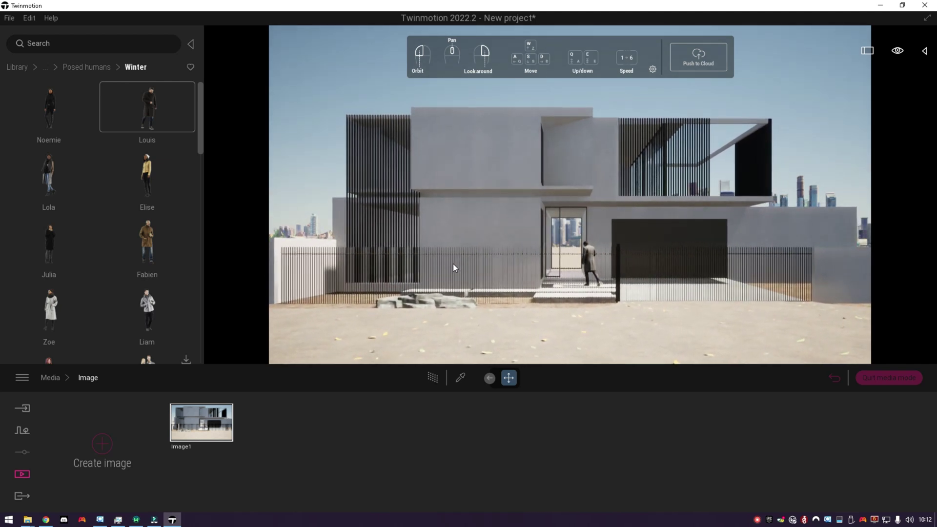
key(d)
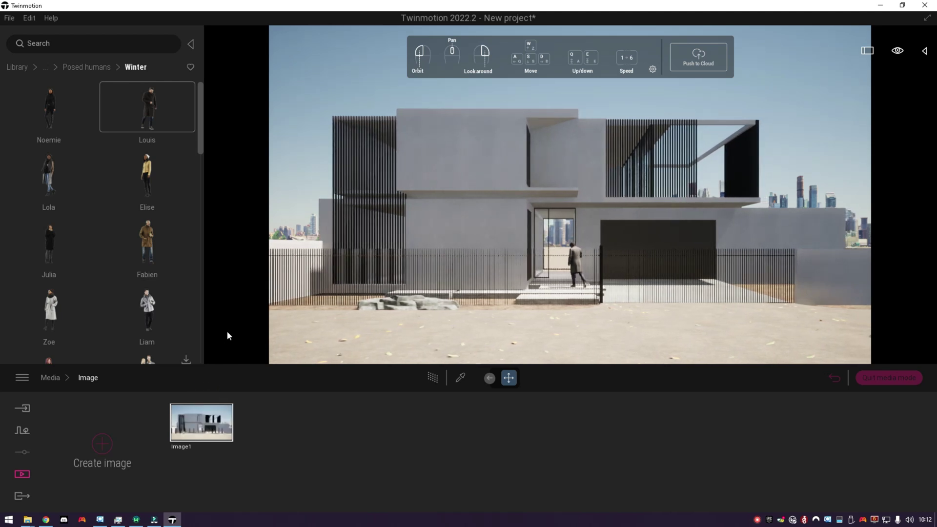
- Pull the camera farther back and right to show more sky and the side wall, and refresh Image1
key(s)
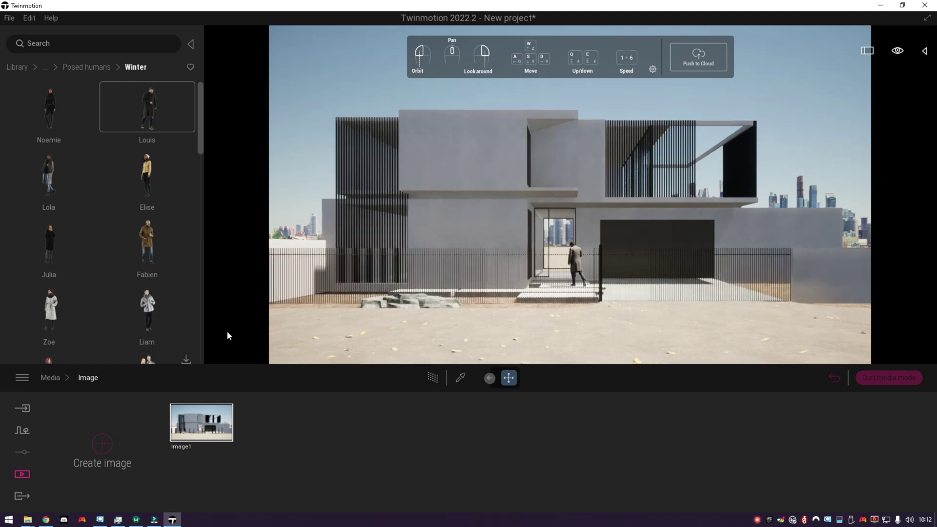
key(s)
key(q)
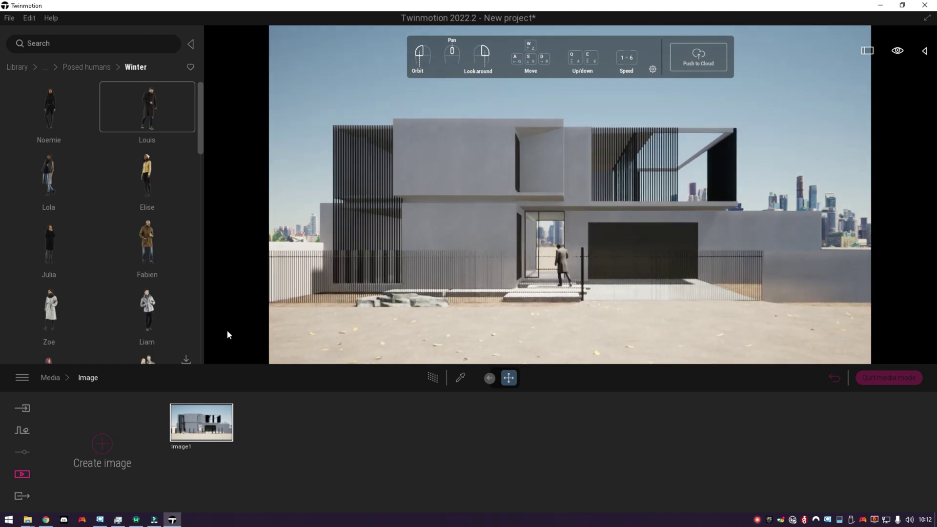
key(d)
key(s)
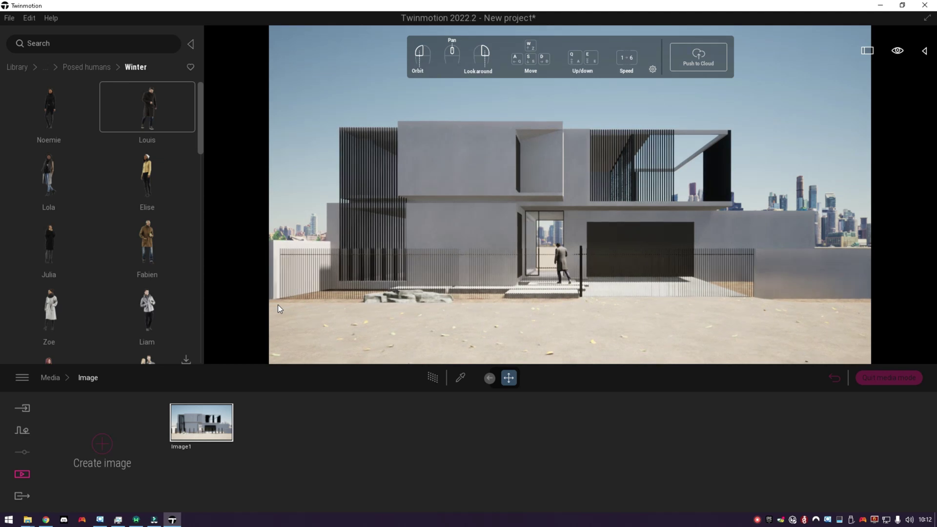
key(s)
key(d)
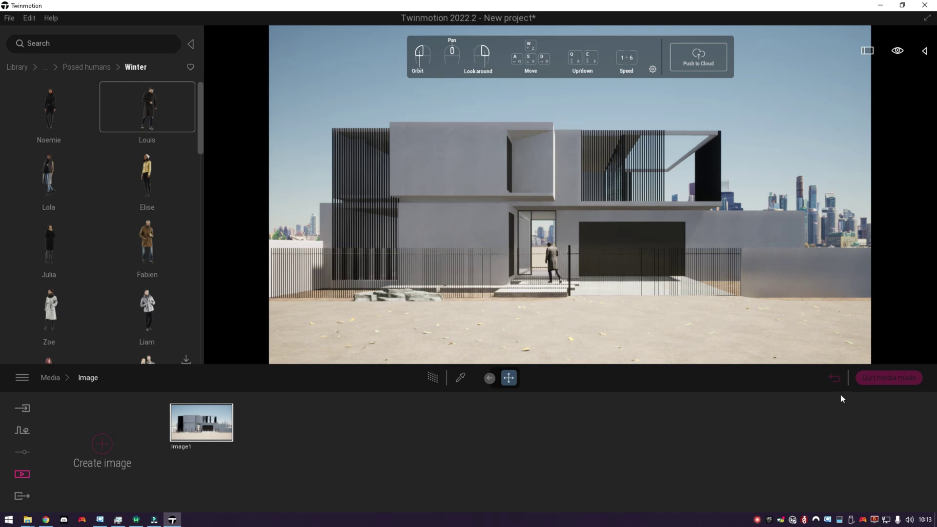
- Quit media mode, look down over the plot and open the Trees category of the vegetation library
click(878, 378)
key(e)
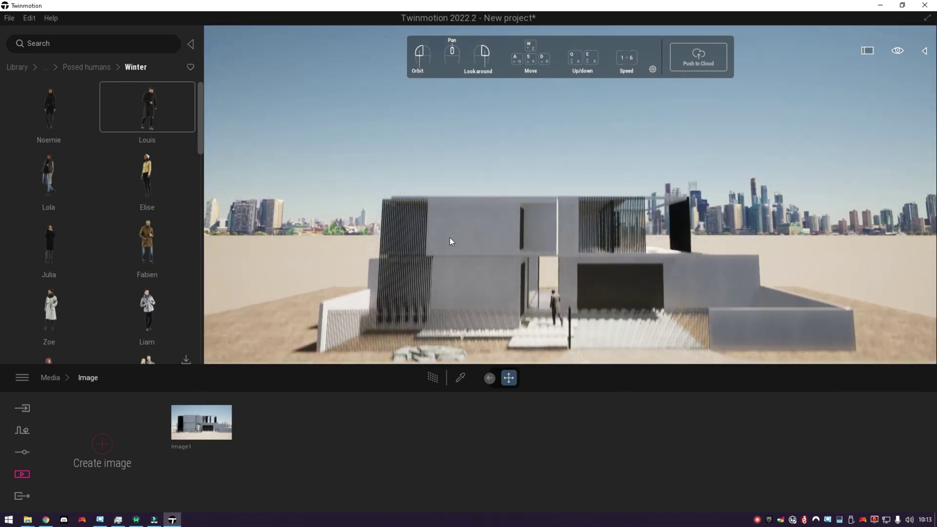
right_drag(450, 237, 509, 186)
key(w)
click(18, 67)
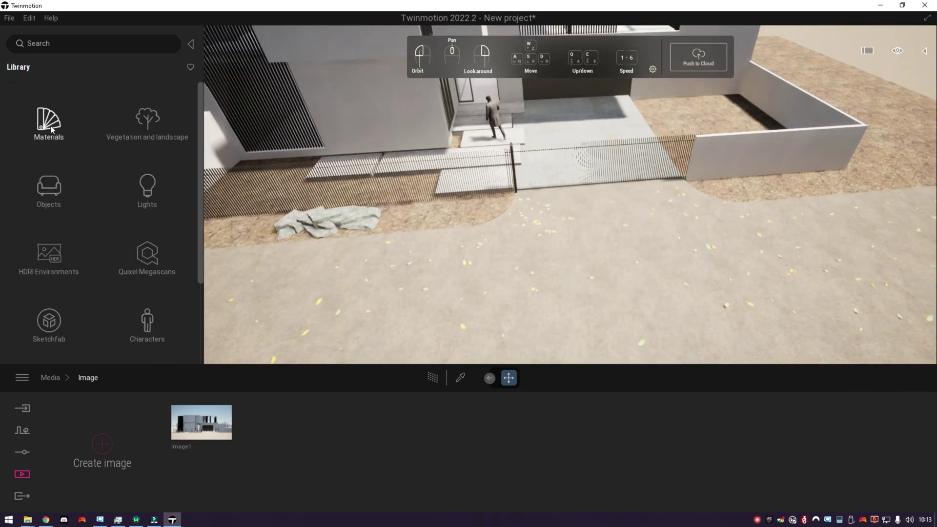
click(131, 140)
click(154, 120)
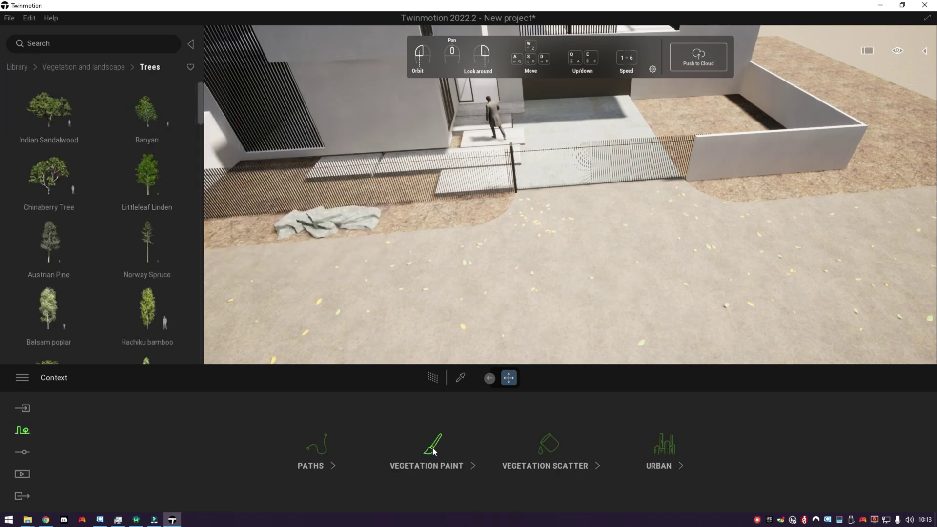
- Start Vegetation paint and add Banyan, Sweet gum and Vine maple to its palette
click(433, 451)
drag(141, 112, 117, 434)
drag(149, 219, 187, 420)
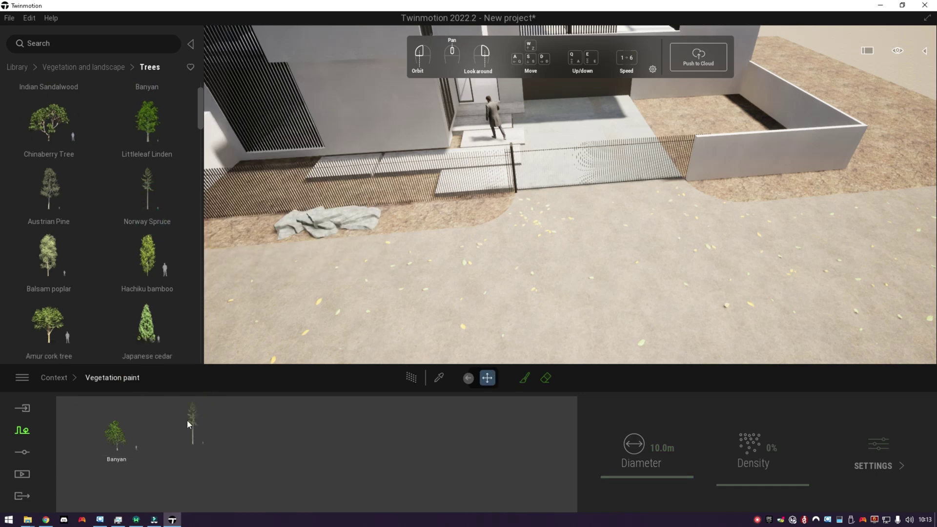
scroll(150, 147, down, 10)
scroll(151, 234, up, 3)
mouse_move(146, 306)
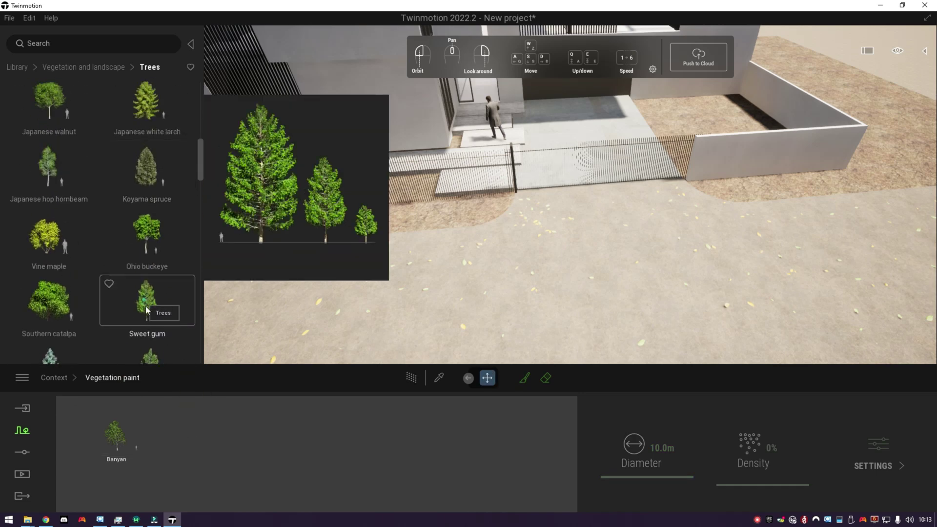
mouse_move(145, 305)
mouse_down()
mouse_move(152, 425)
mouse_move(211, 431)
mouse_up()
mouse_move(93, 193)
mouse_down()
mouse_move(277, 425)
mouse_move(306, 433)
mouse_up()
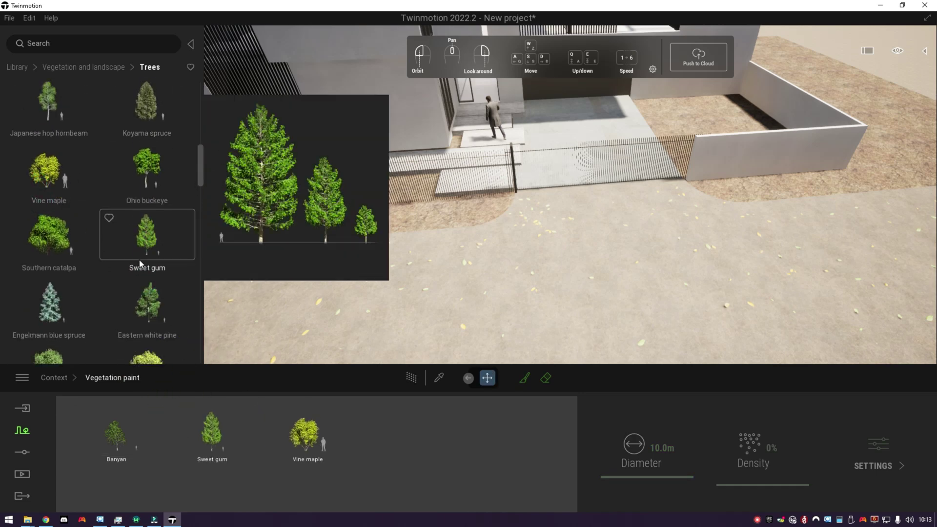
- Add Ohio buckeye, Japanese hop hornbeam and Ginkgo to the Vegetation paint palette
mouse_move(146, 169)
mouse_down()
mouse_move(184, 242)
mouse_move(393, 430)
mouse_up()
scroll(70, 275, up, 3)
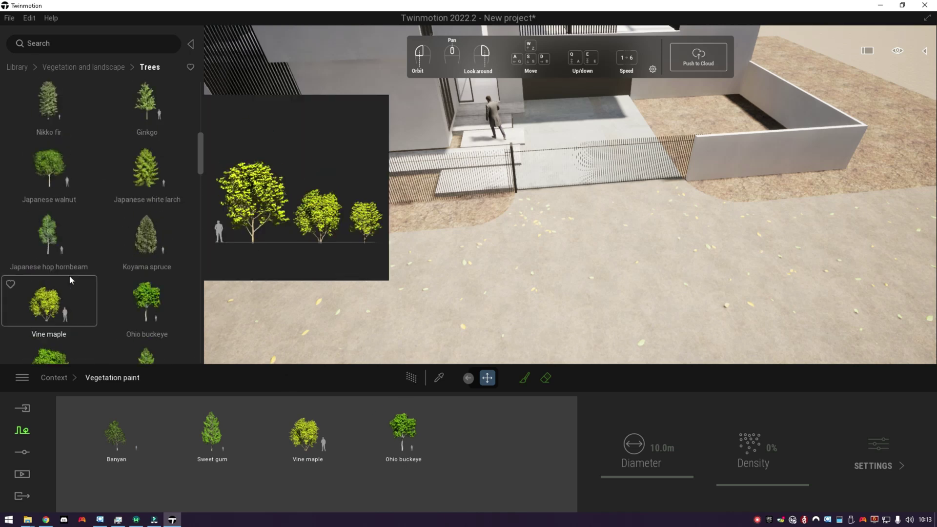
mouse_move(48, 235)
mouse_down()
mouse_move(467, 433)
mouse_move(498, 432)
mouse_up()
scroll(152, 156, up, 1)
drag(149, 146, 213, 476)
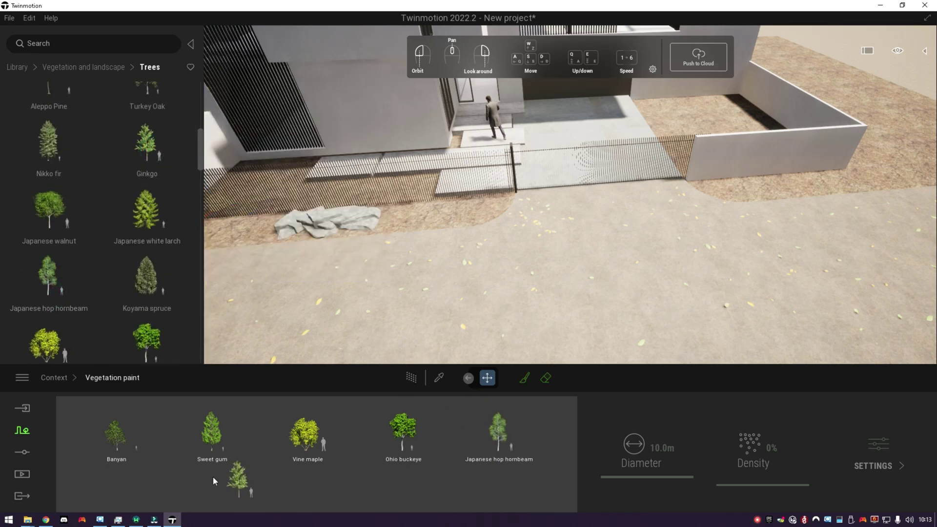
scroll(139, 443, down, 1)
- Paint the mixed trees around the back and both sides of the house with a 10.0 m brush
scroll(503, 303, down, 10)
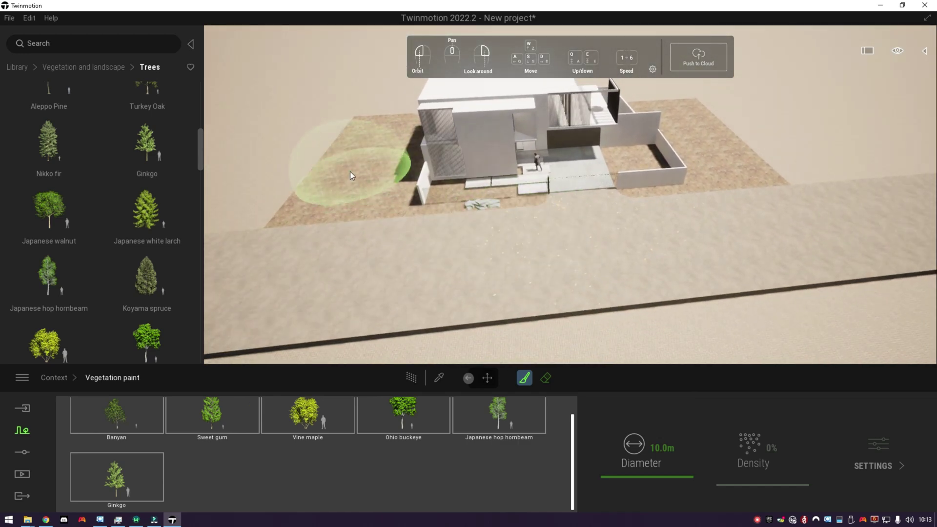
mouse_move(350, 171)
mouse_down()
mouse_move(369, 112)
mouse_move(331, 166)
mouse_move(493, 146)
mouse_move(601, 156)
mouse_move(635, 161)
mouse_move(675, 198)
mouse_move(850, 238)
mouse_move(781, 261)
mouse_move(877, 212)
mouse_move(590, 110)
mouse_move(498, 117)
mouse_move(863, 245)
mouse_move(335, 153)
mouse_move(416, 136)
mouse_move(575, 128)
mouse_move(630, 143)
mouse_move(642, 170)
mouse_move(740, 193)
mouse_move(704, 242)
mouse_move(851, 234)
mouse_move(852, 140)
mouse_move(444, 137)
mouse_move(280, 161)
mouse_move(820, 220)
mouse_move(888, 157)
mouse_move(311, 177)
mouse_move(245, 281)
mouse_move(275, 201)
mouse_up()
key(q)
key(ctrl+z)
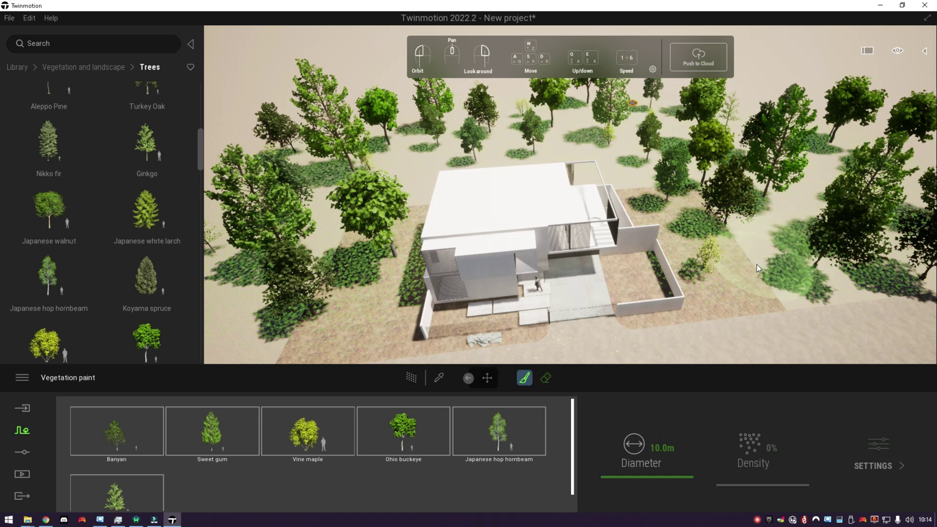
- Stop painting and check the tree backdrop in Image1 and from above the house
click(487, 378)
click(22, 474)
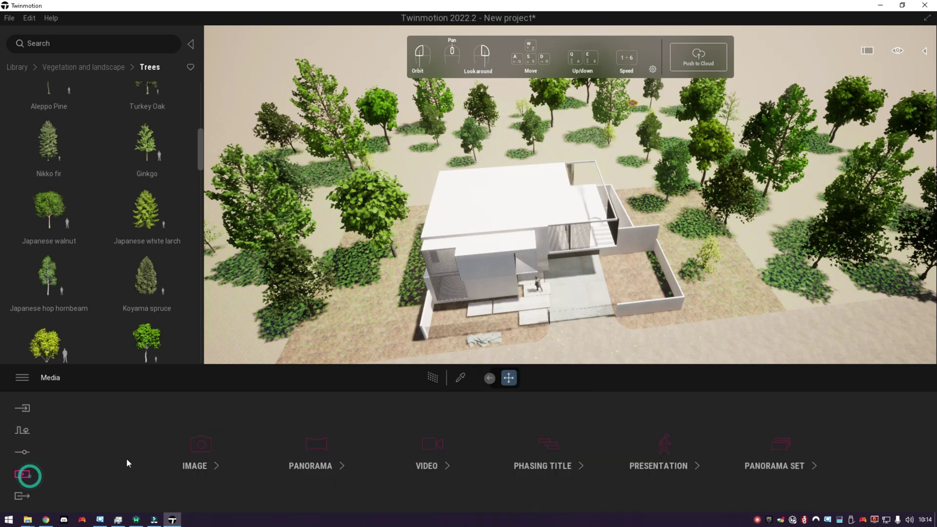
click(194, 464)
click(220, 407)
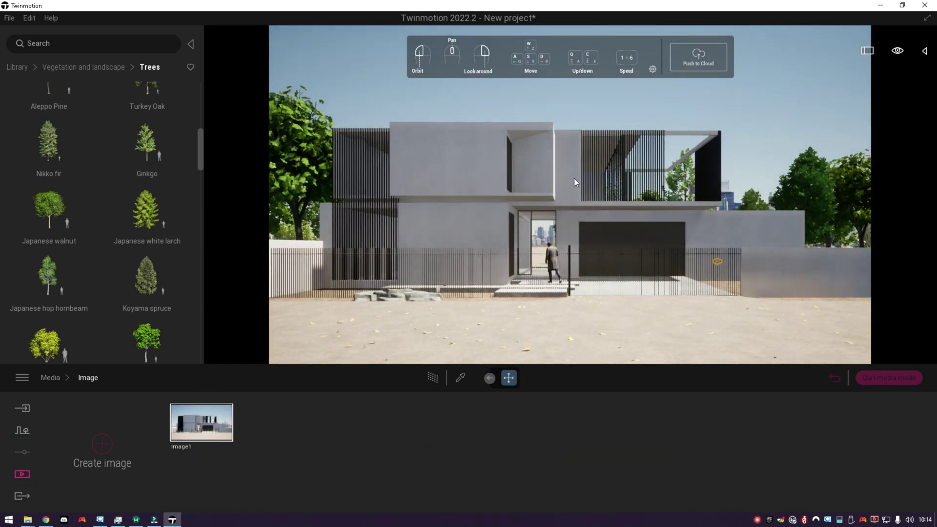
key(q)
right_drag(552, 171, 550, 206)
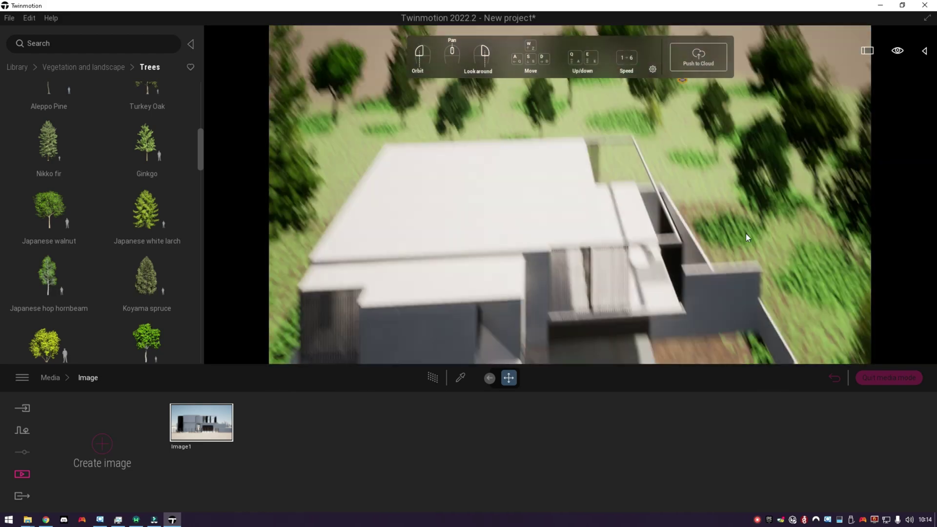
- Place a single large broadleaf tree from the Trees category on the paving beside the house
click(22, 430)
scroll(110, 213, up, 2)
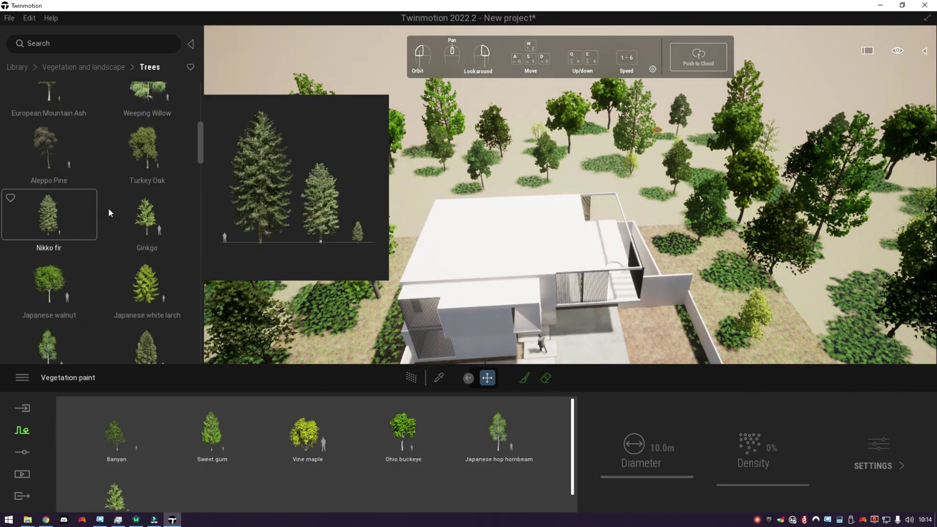
scroll(109, 213, down, 1)
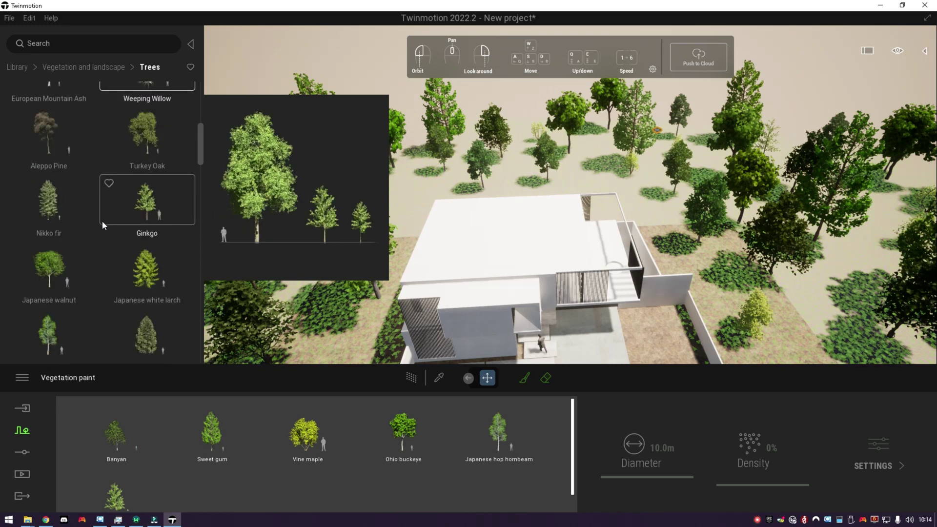
scroll(102, 225, down, 2)
right_drag(555, 249, 604, 189)
scroll(126, 257, down, 2)
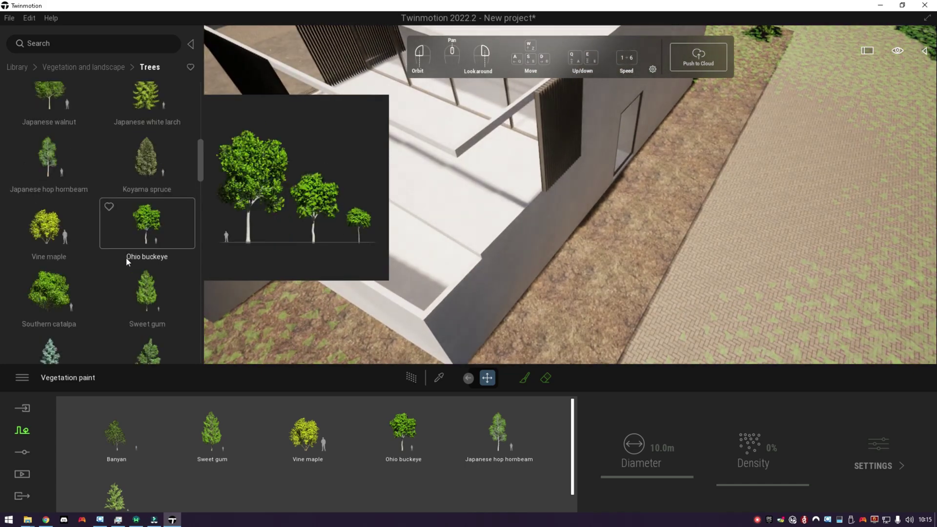
scroll(126, 259, down, 3)
drag(157, 136, 776, 278)
- Place a Weeping Fig on the paving next to the single tree just added
scroll(113, 240, down, 8)
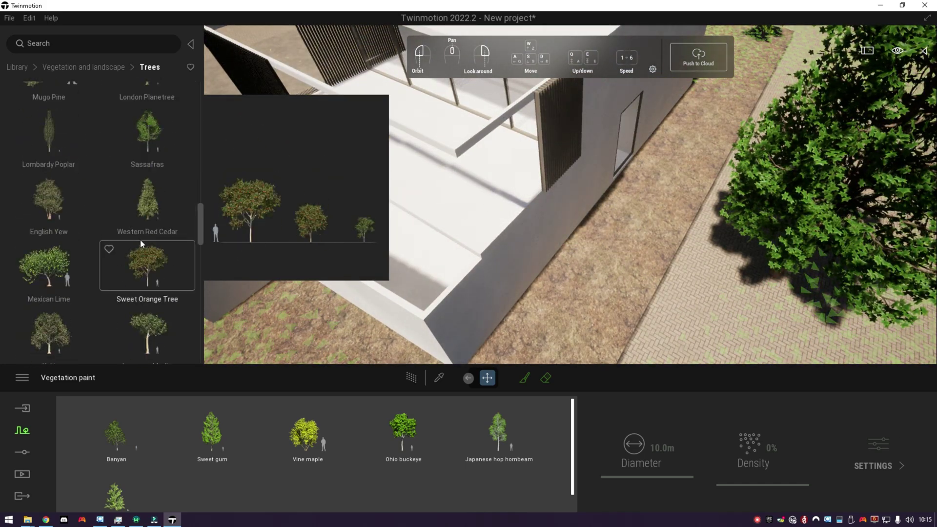
scroll(137, 243, down, 10)
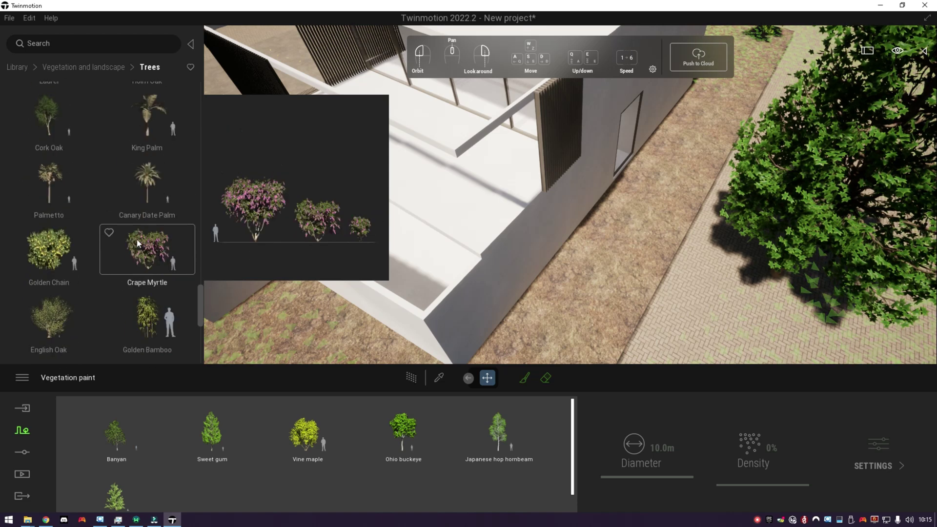
scroll(136, 239, down, 1)
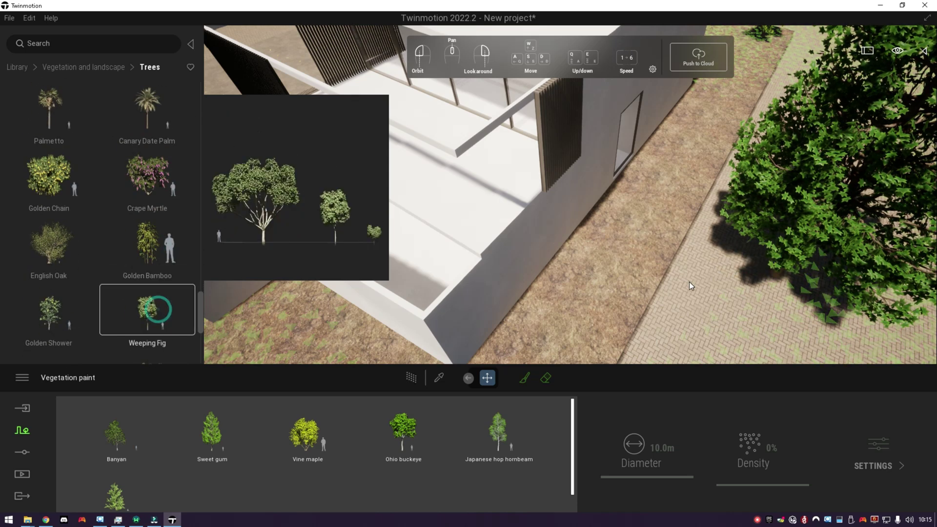
drag(689, 285, 706, 301)
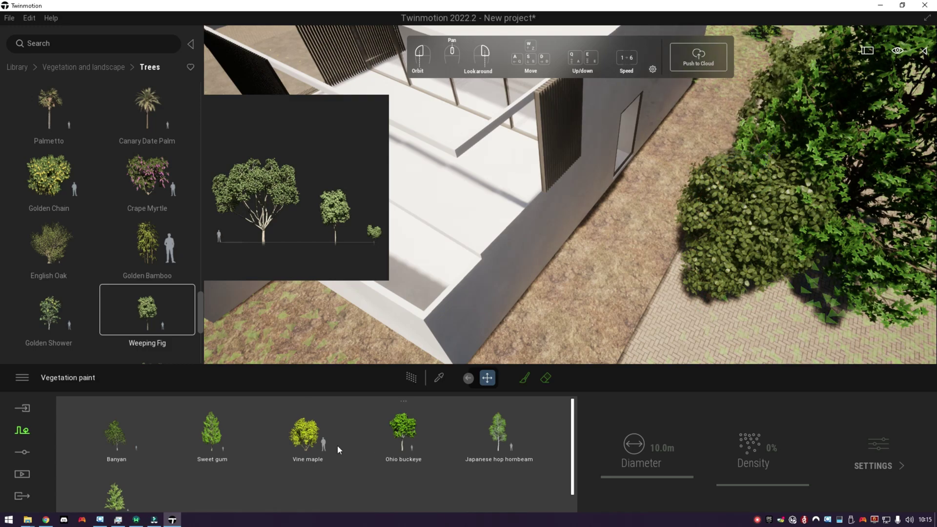
- Check the two added trees in the Image1 view, then quit media mode
click(21, 476)
click(197, 427)
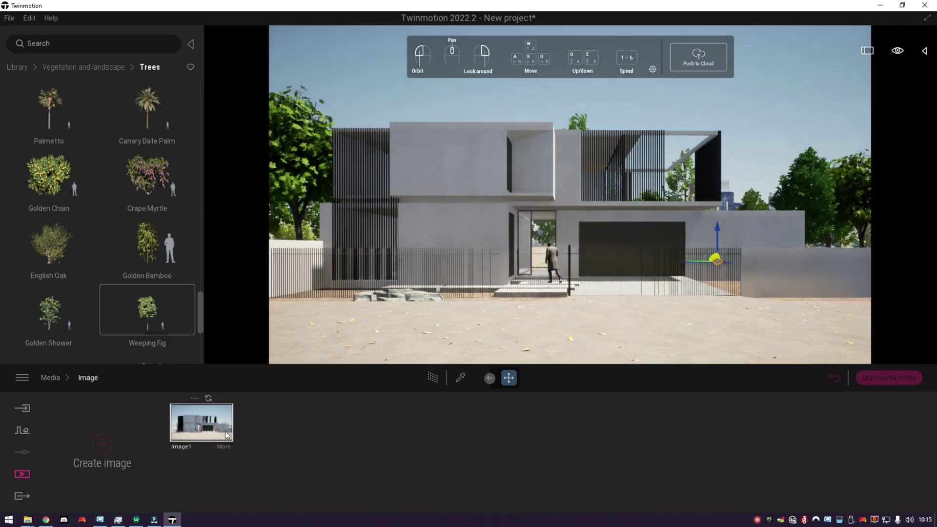
key(e)
right_drag(488, 260, 850, 385)
click(873, 377)
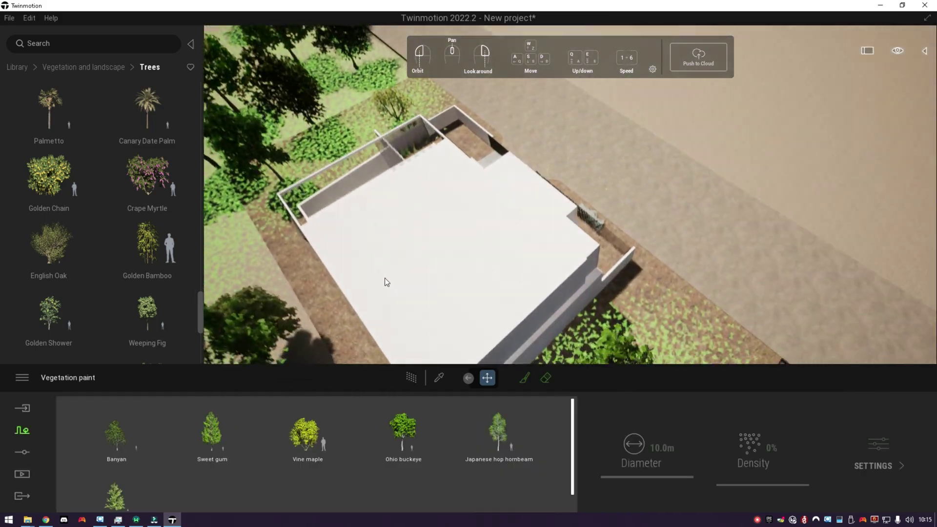
- Select the Weeping Fig on the paving and move it across the paving beside the house
mouse_move(385, 278)
right_down()
mouse_move(294, 269)
mouse_move(286, 242)
mouse_move(265, 230)
mouse_move(257, 240)
mouse_move(285, 196)
mouse_move(309, 204)
mouse_move(439, 196)
right_up()
key(s)
click(478, 199)
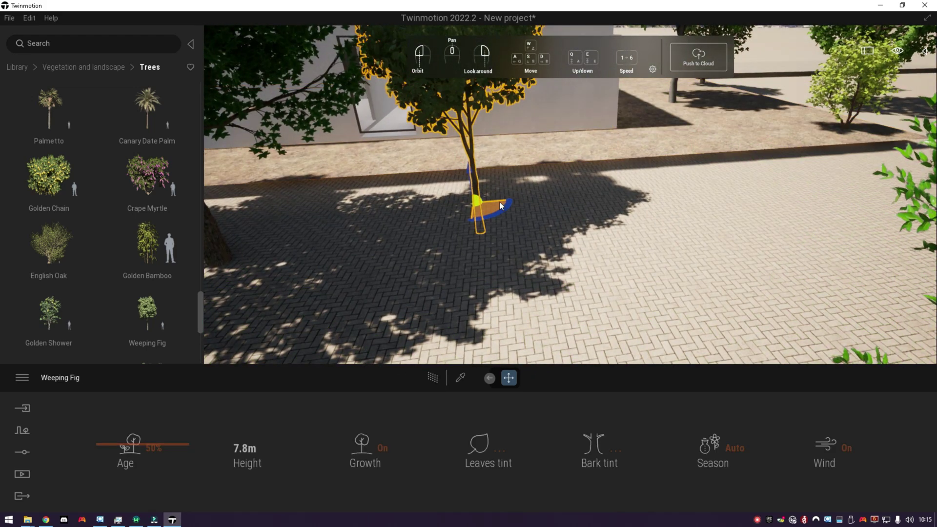
drag(470, 201, 363, 210)
- Add Golden Chain trees around the paved area beside the house
click(49, 184)
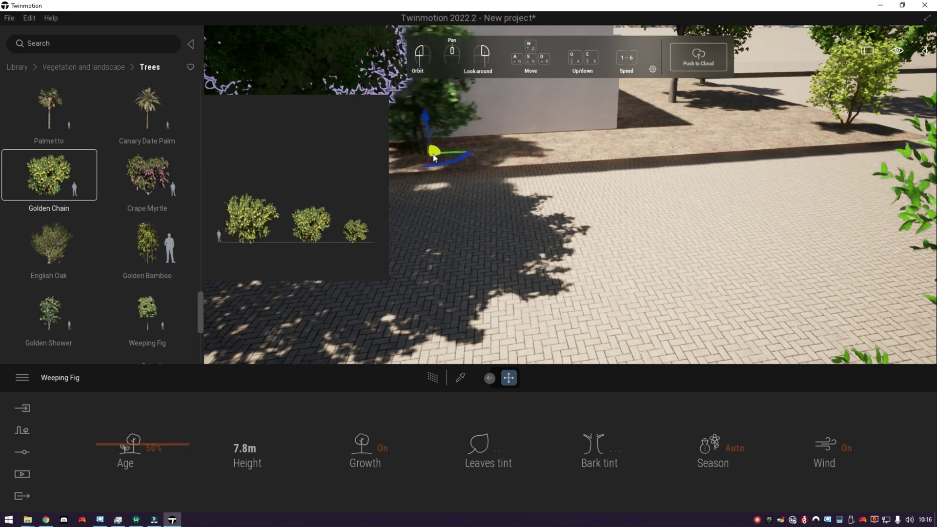
right_drag(416, 210, 503, 220)
click(511, 181)
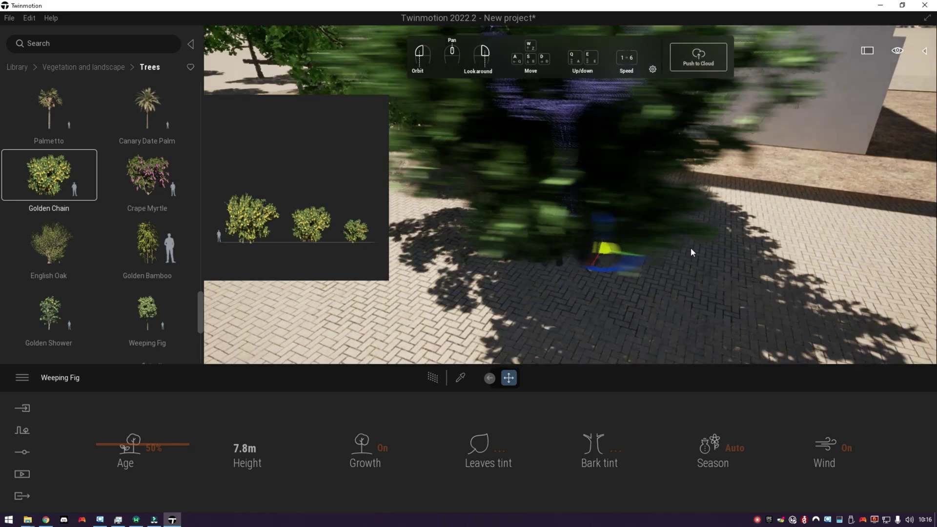
click(739, 267)
- Check the added trees in the Image1 view and hide the navigation panel
click(22, 474)
click(195, 443)
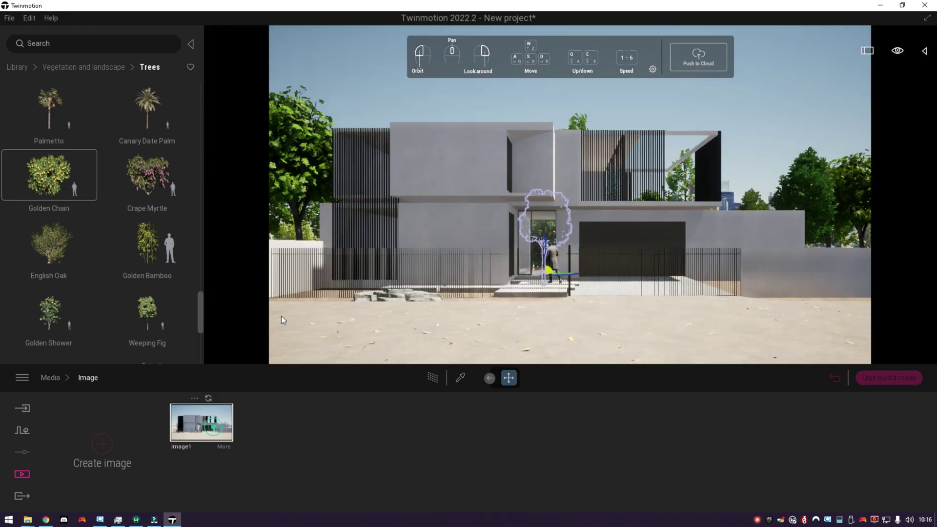
click(653, 70)
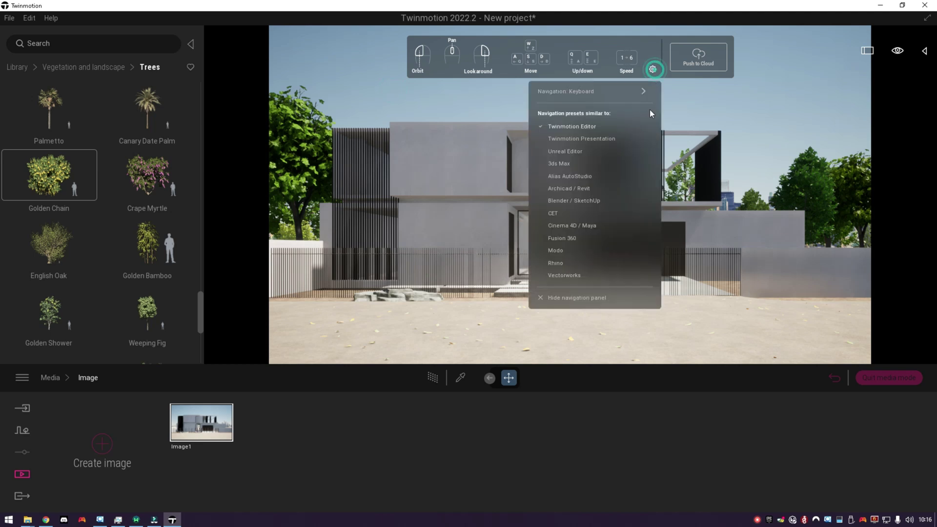
click(569, 297)
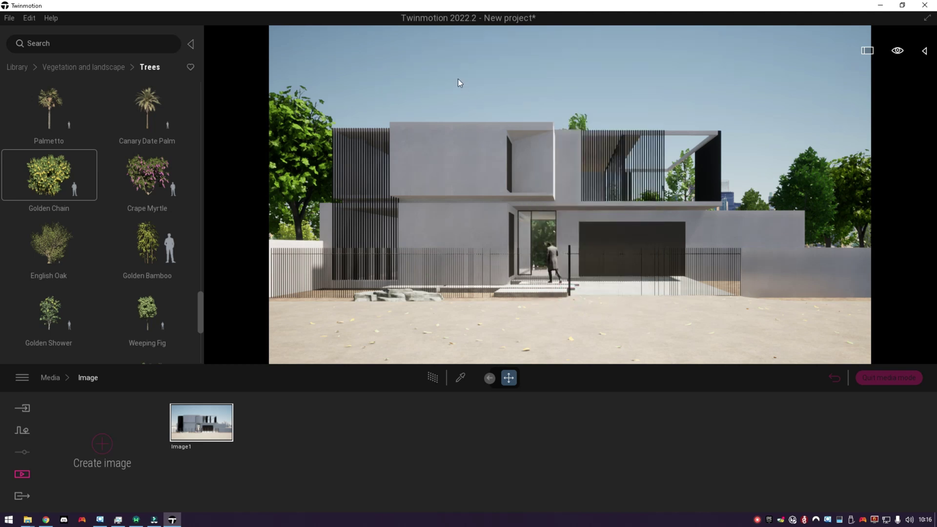
- Set the age of the Sweet gum behind the roof to 81% and deselect it
click(578, 117)
drag(111, 445, 118, 424)
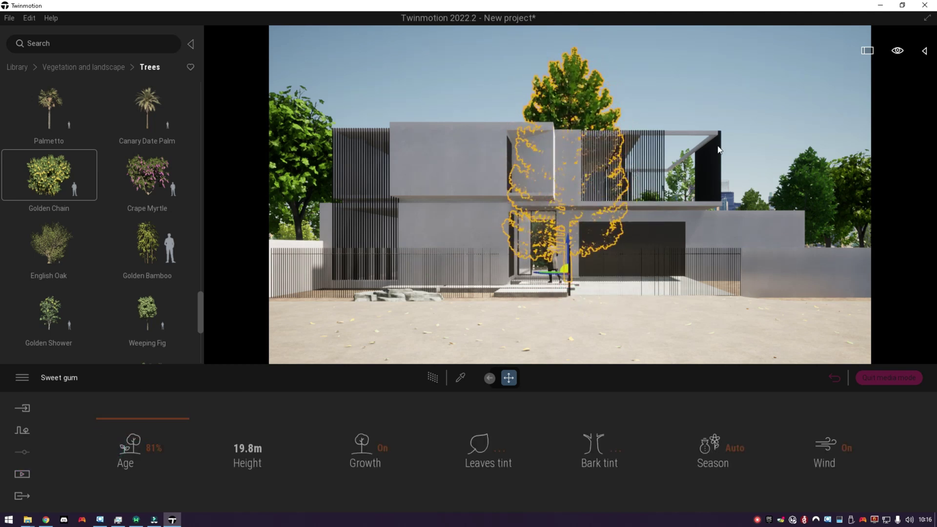
click(654, 115)
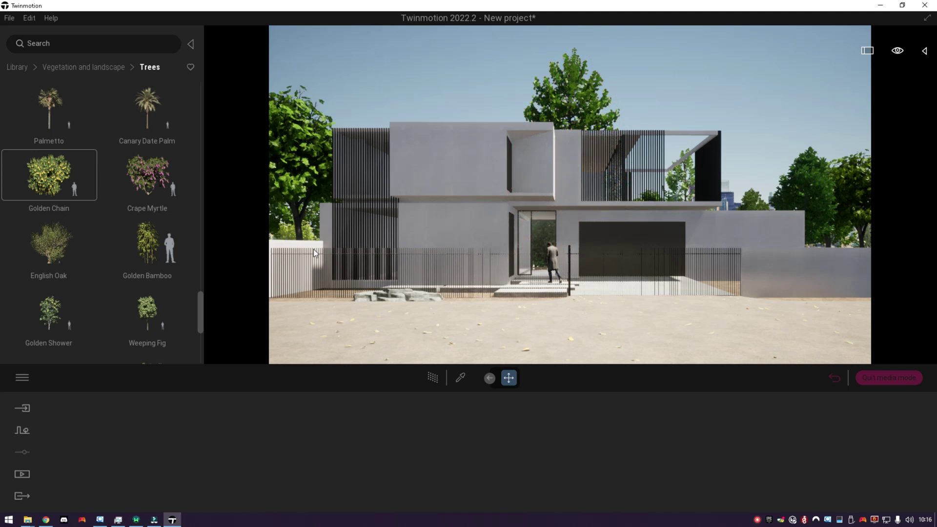
- Quit media mode and open the Cars category of the Vehicles library
click(17, 67)
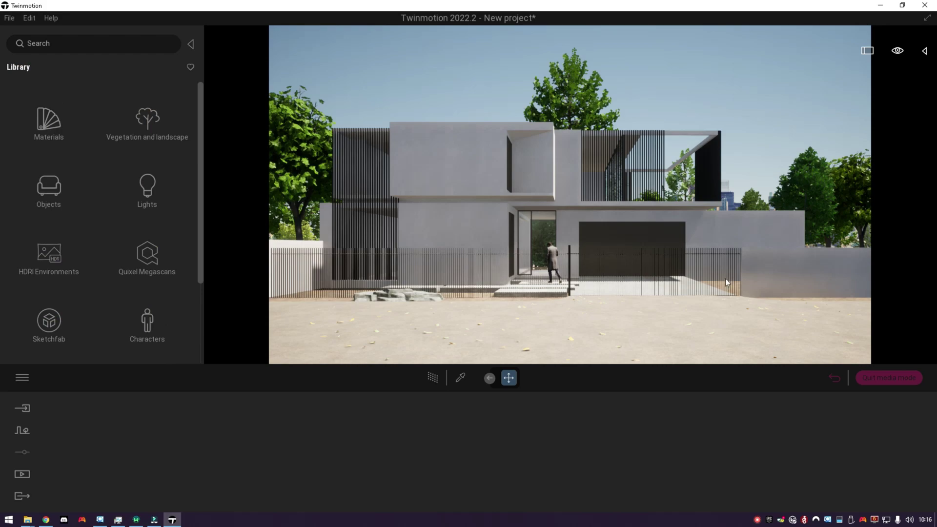
click(879, 377)
right_drag(613, 190, 615, 239)
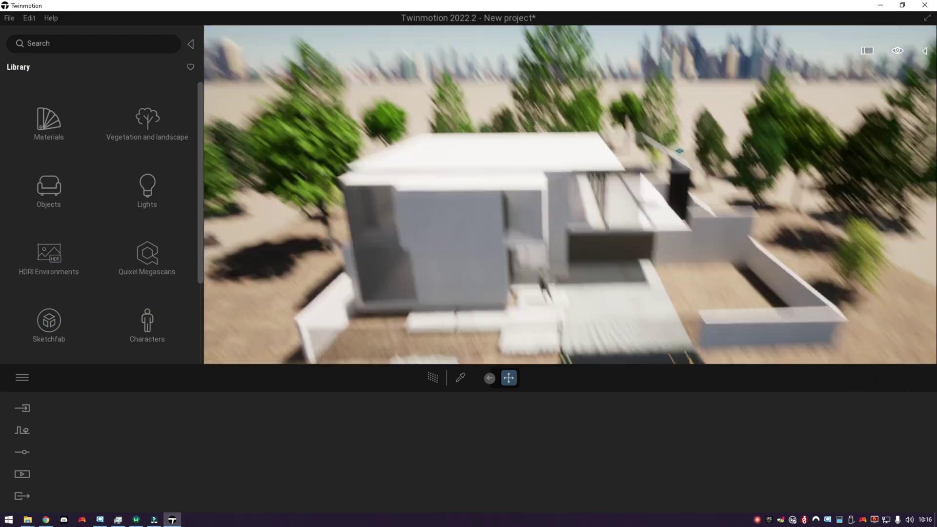
scroll(121, 215, down, 2)
click(47, 305)
click(47, 125)
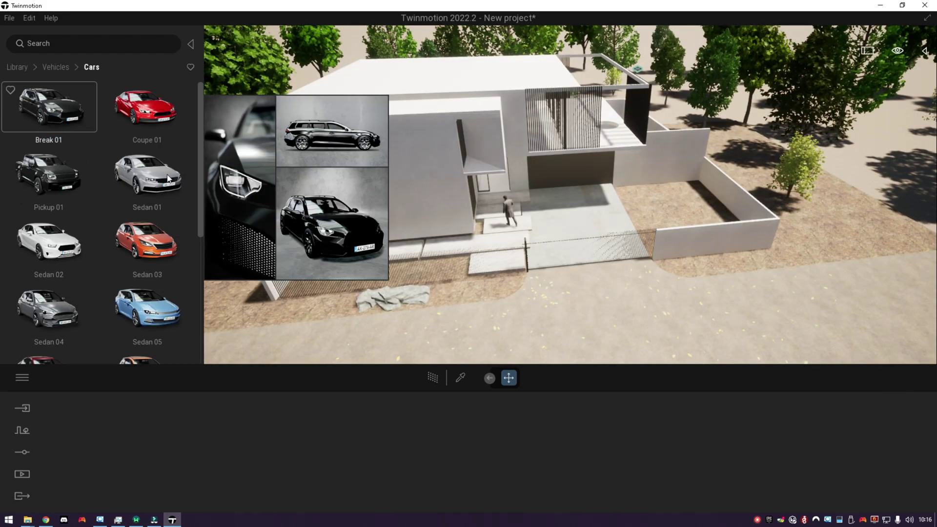
- Place Pickup 01 on the driveway in front of the garage
scroll(89, 239, down, 4)
scroll(61, 316, up, 3)
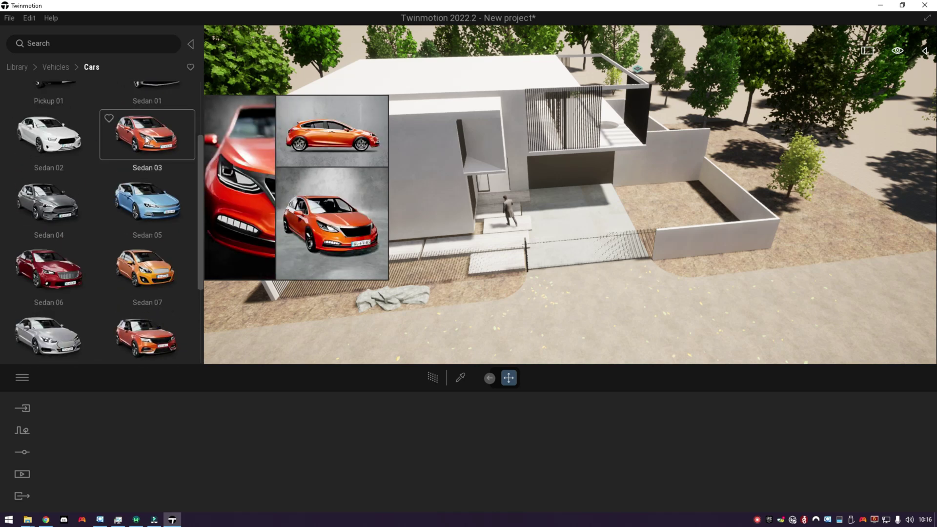
scroll(53, 233, up, 2)
drag(46, 142, 637, 259)
scroll(588, 207, up, 3)
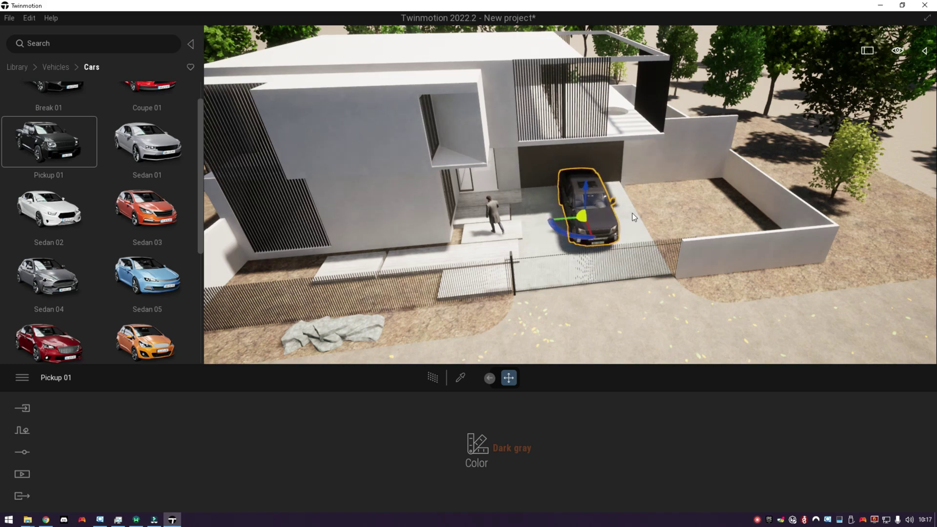
key(Escape)
- Adjust the pickup's position on the driveway between the garage and the gate, then deselect it
scroll(627, 222, up, 5)
right_drag(580, 224, 620, 244)
click(684, 275)
right_drag(684, 274, 651, 230)
drag(643, 242, 648, 270)
key(Escape)
- Open the Bushes category of the Vegetation and landscape library
key(a)
right_drag(524, 185, 485, 188)
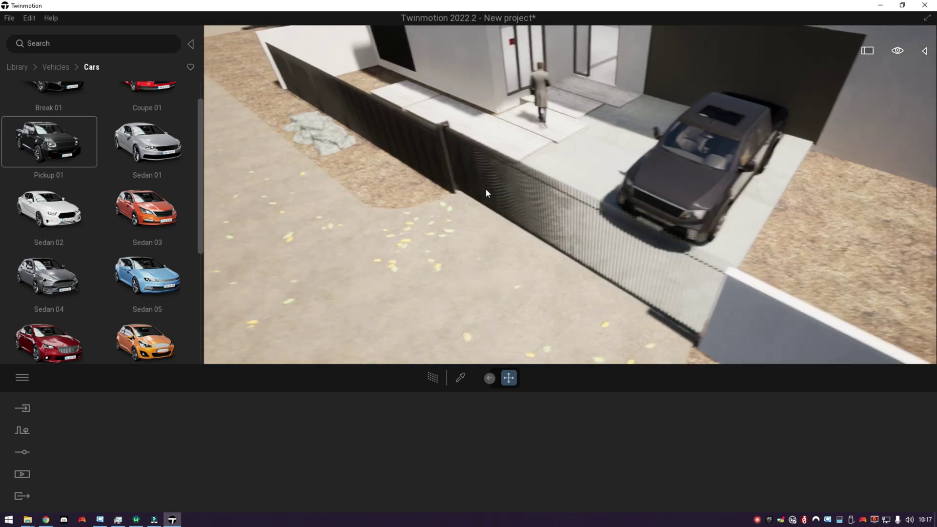
click(19, 67)
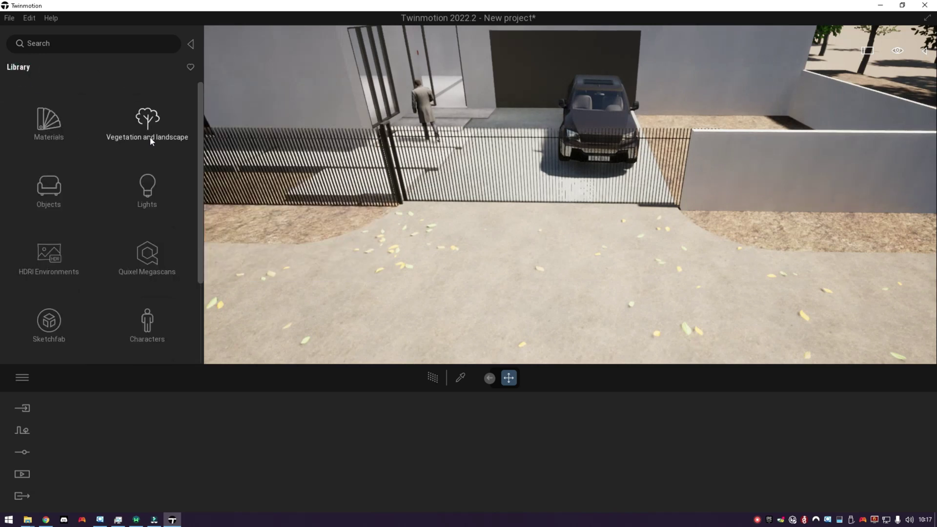
click(152, 142)
click(151, 136)
- Plant a row of Bush base 2 along the low boundary wall beside the gate
drag(146, 107, 741, 230)
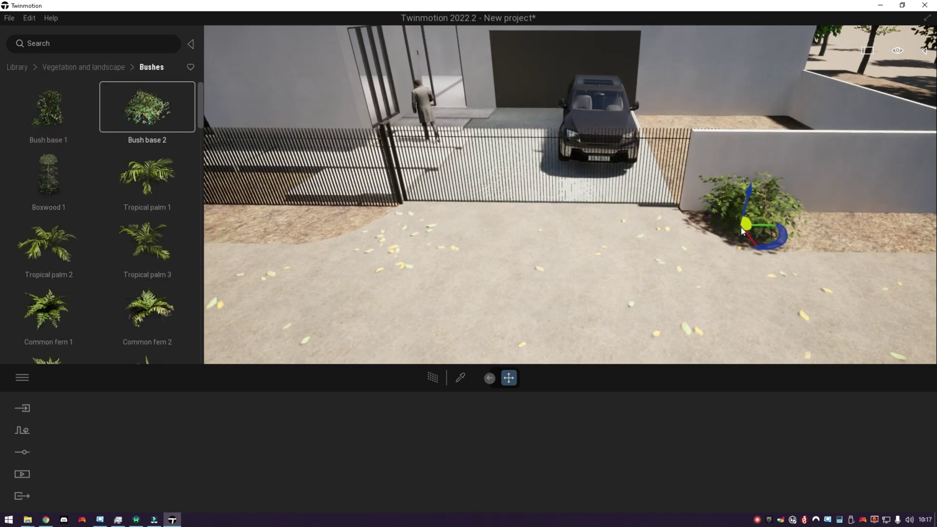
key(d)
key(Escape)
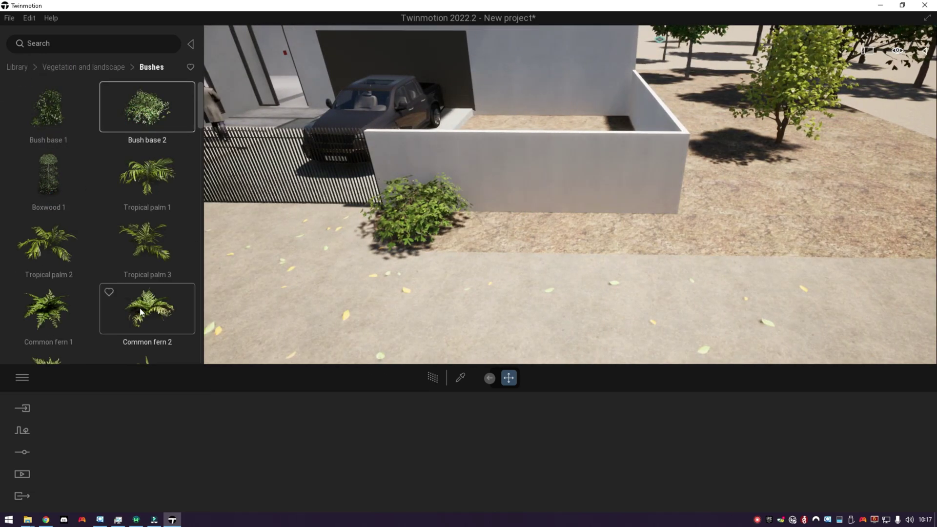
click(140, 312)
click(137, 114)
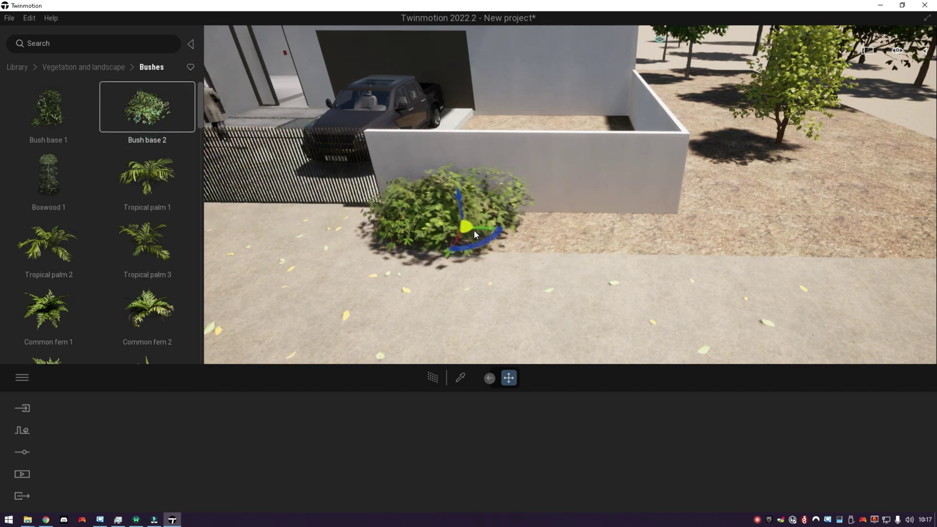
drag(474, 230, 676, 241)
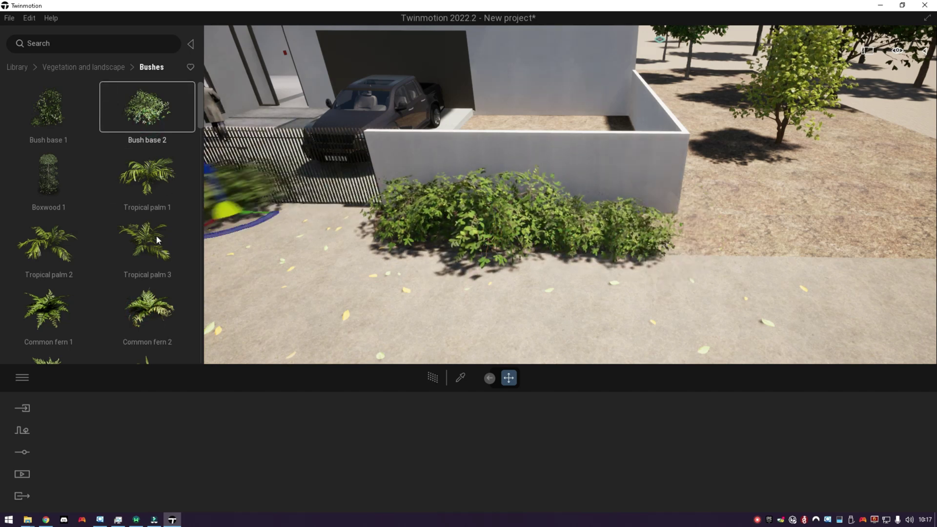
- Try a Boston fern 2 at the end of the bush row, then undo the planting along the wall
scroll(116, 280, down, 10)
click(147, 200)
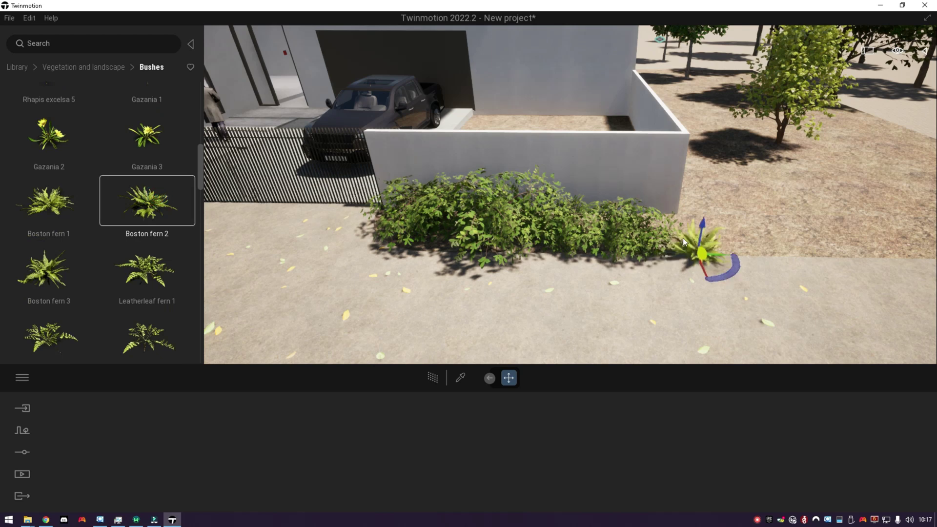
key(Escape)
key(ctrl+z)
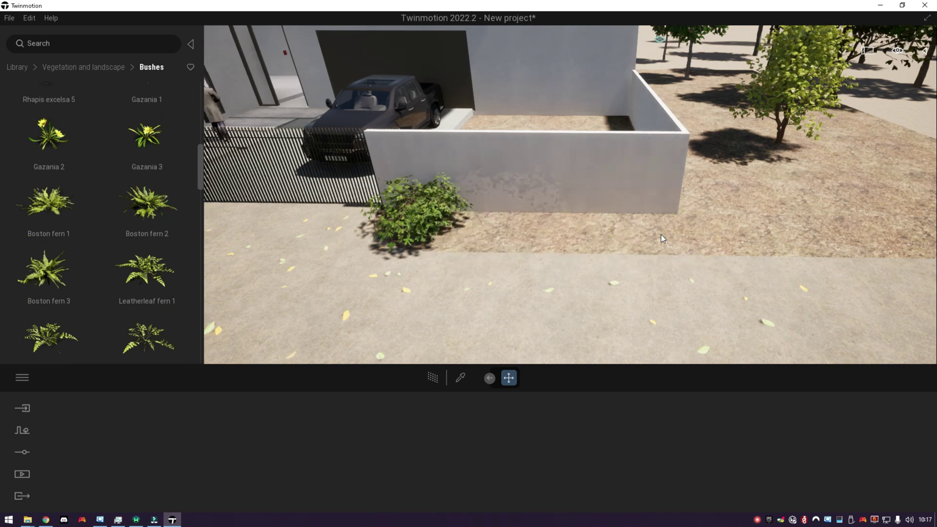
- Plant a row of Leatherleaf fern 1 along the foot of the low boundary wall beside the gate
click(147, 273)
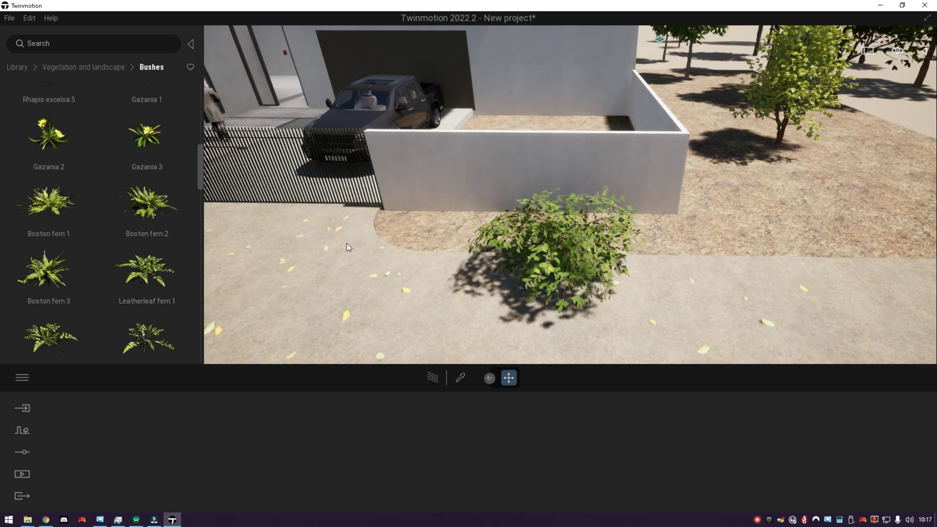
drag(412, 236, 680, 240)
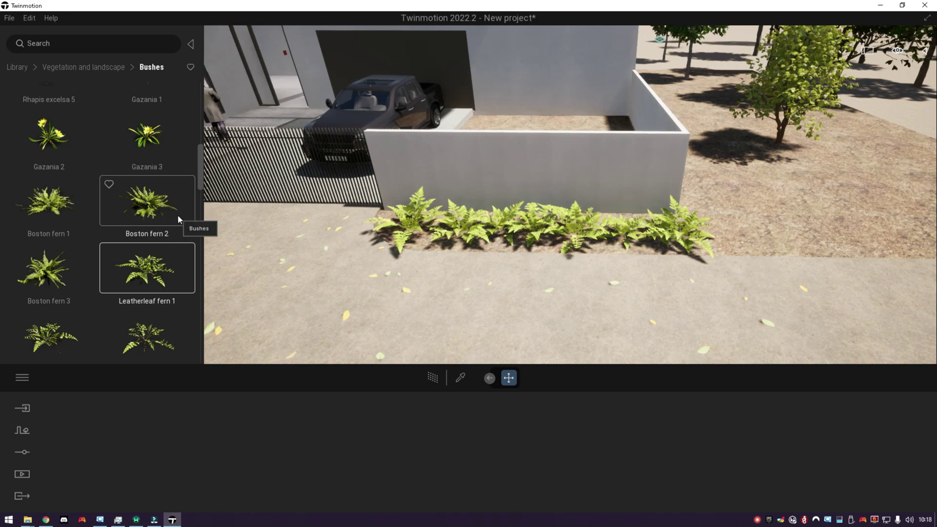
- Plant six Blue lupin 1 plants behind the ferns along the boundary wall
key(e)
right_drag(359, 236, 359, 255)
key(q)
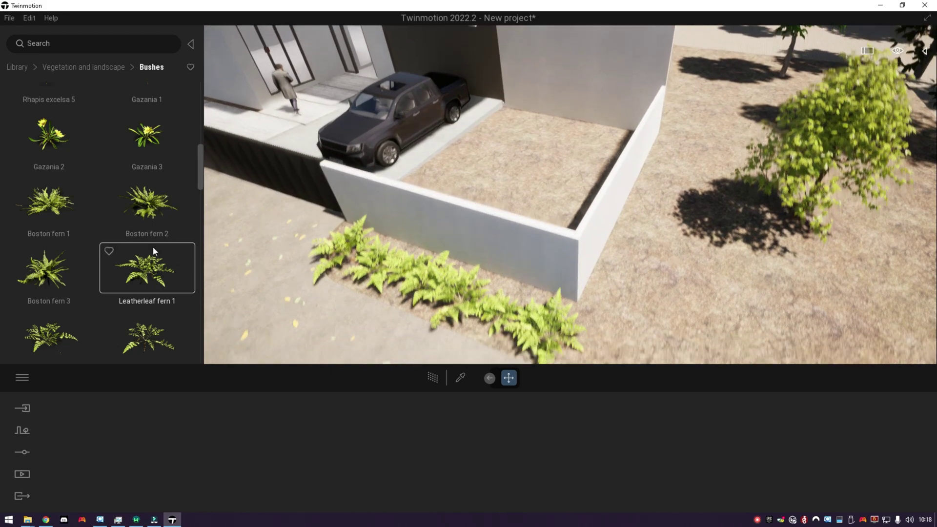
click(66, 140)
scroll(153, 244, down, 3)
click(153, 262)
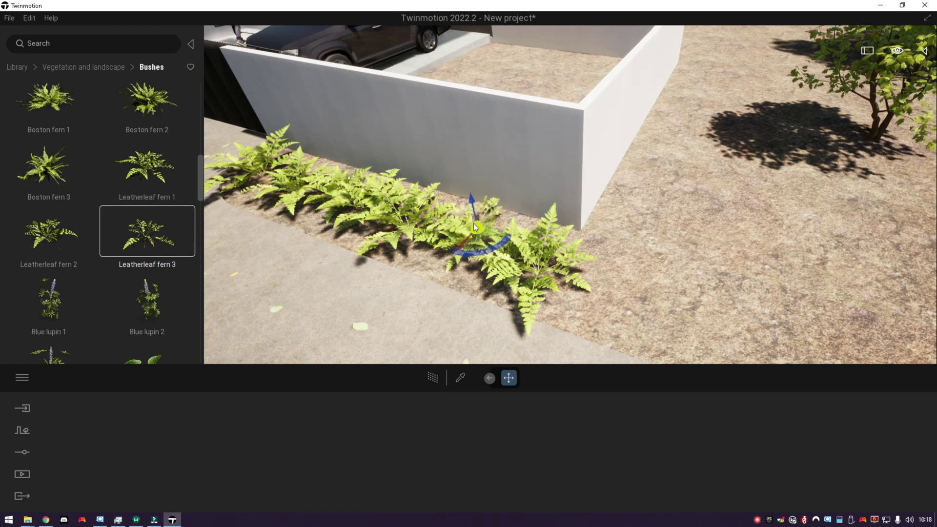
click(60, 317)
click(494, 222)
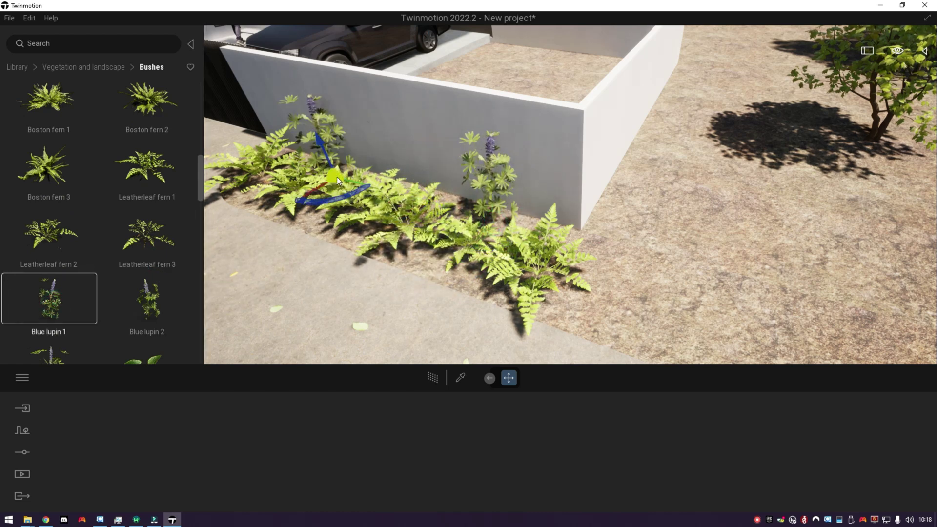
click(336, 177)
click(419, 197)
click(540, 236)
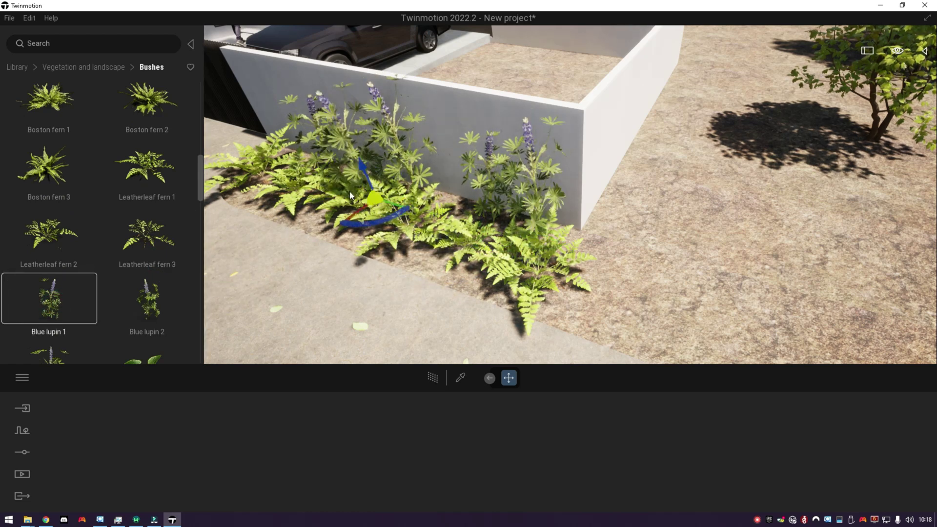
click(295, 165)
click(451, 209)
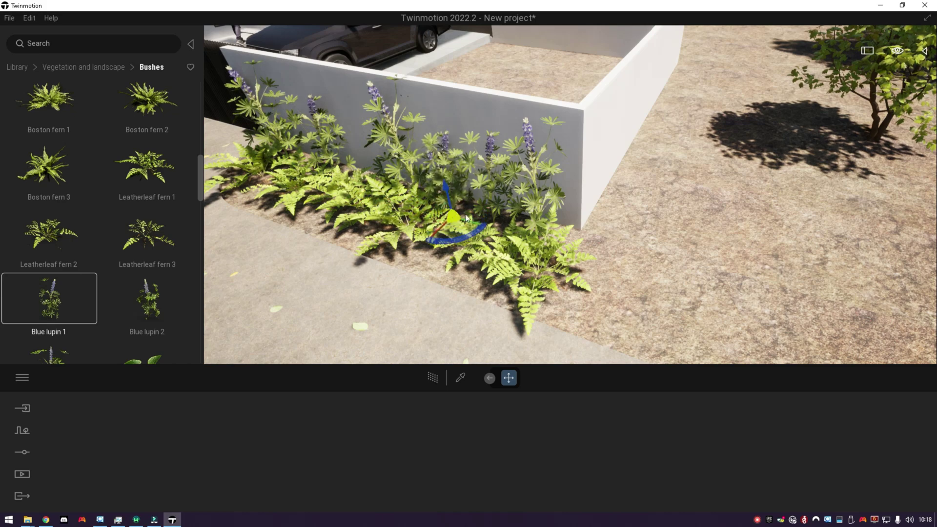
- Apply the Grass 1 material from the Nature ground materials to the soil around the house
key(a)
click(24, 69)
click(54, 118)
click(59, 251)
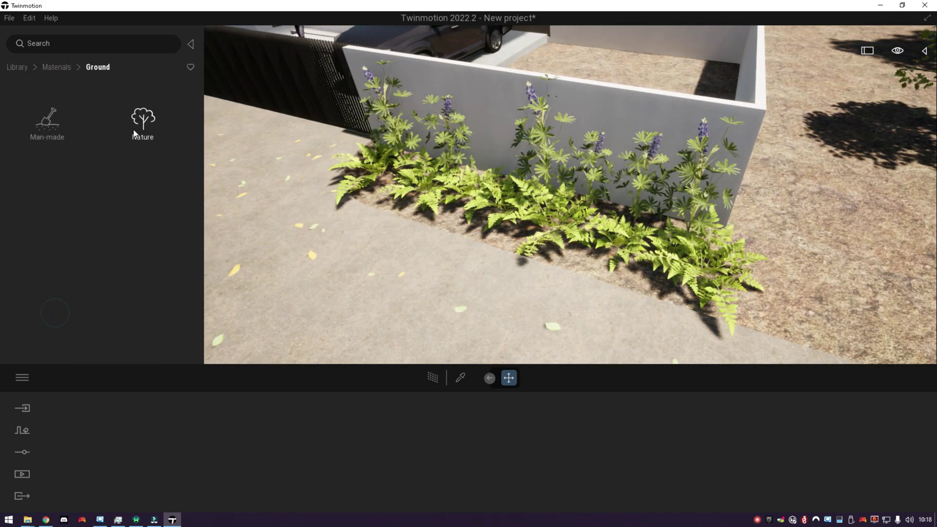
click(142, 129)
drag(99, 123, 786, 264)
- Bring the front fence strip into view and return to the Bushes category of the vegetation library
key(a)
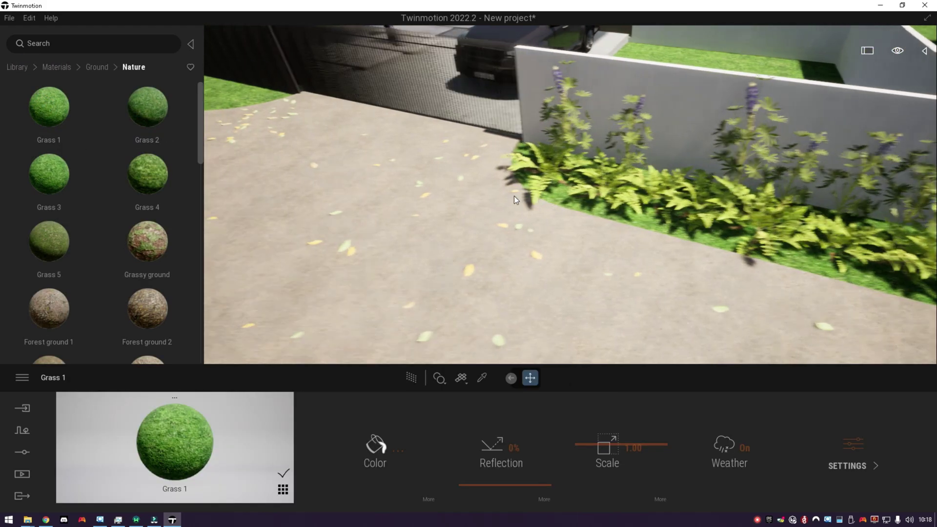
key(e)
right_drag(286, 230, 439, 219)
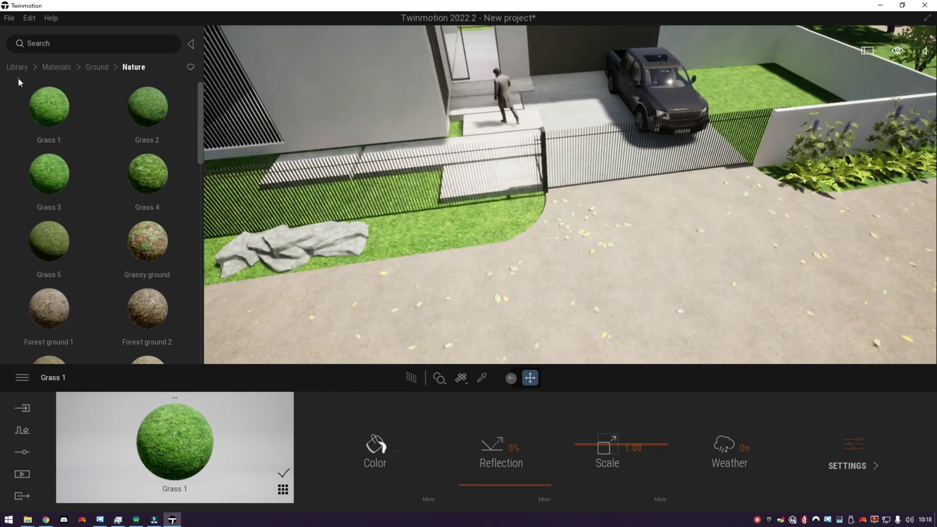
click(18, 69)
click(149, 116)
click(50, 190)
scroll(166, 214, down, 2)
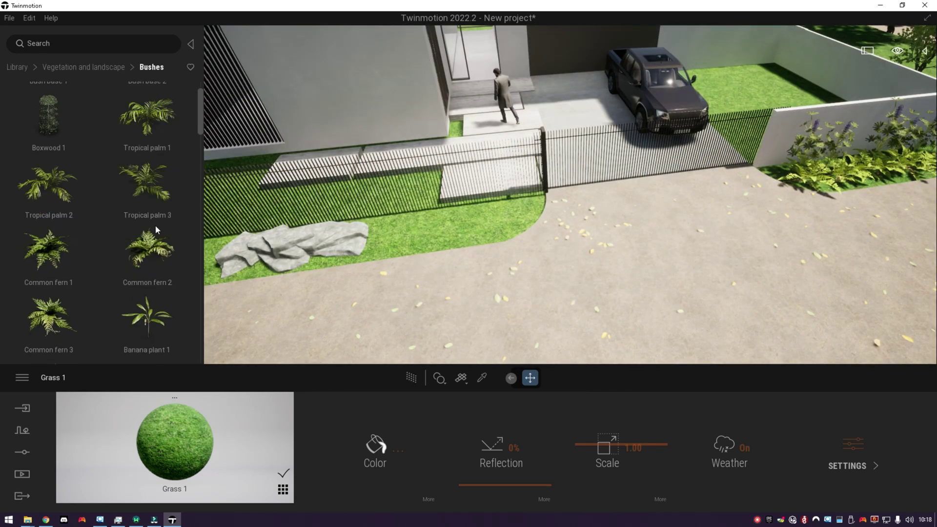
- Plant Common fern 2 plants on both sides of the rock along the grass strip outside the fence
drag(148, 247, 504, 217)
click(455, 227)
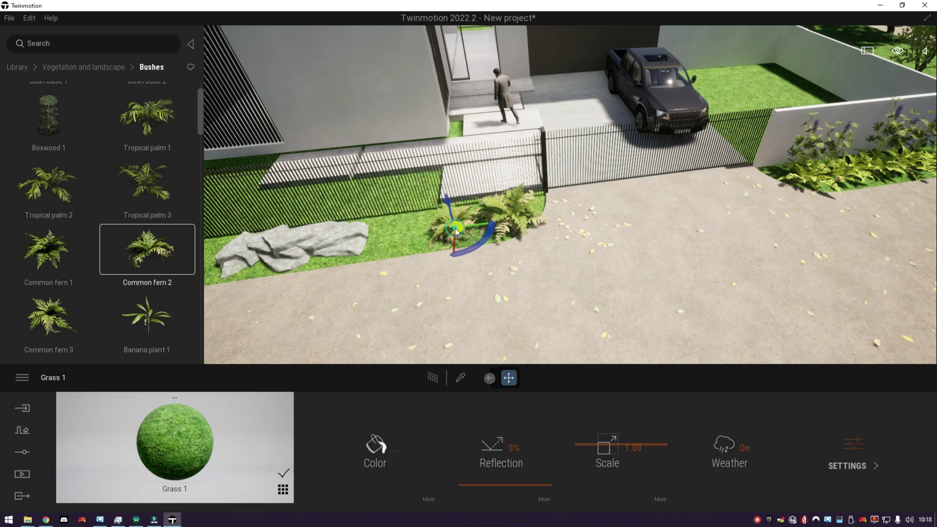
click(411, 233)
key(a)
click(343, 254)
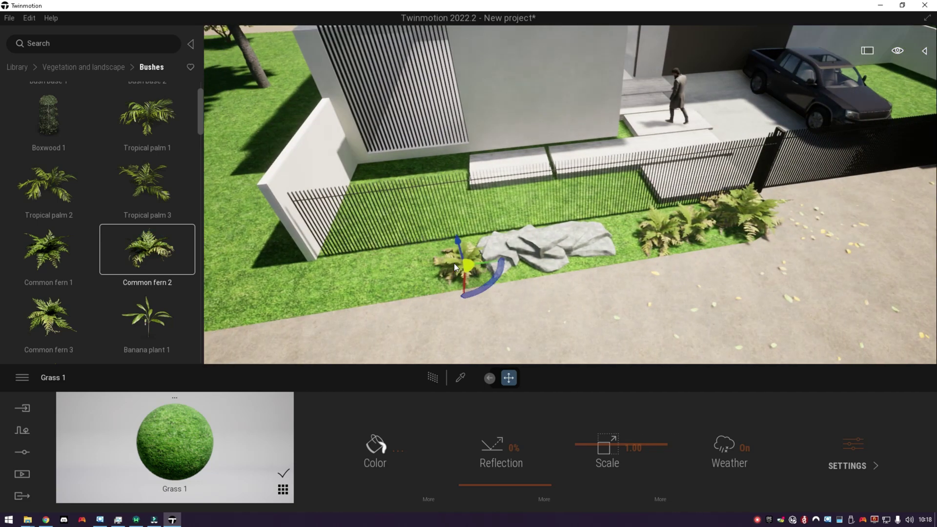
click(397, 268)
click(362, 281)
click(318, 287)
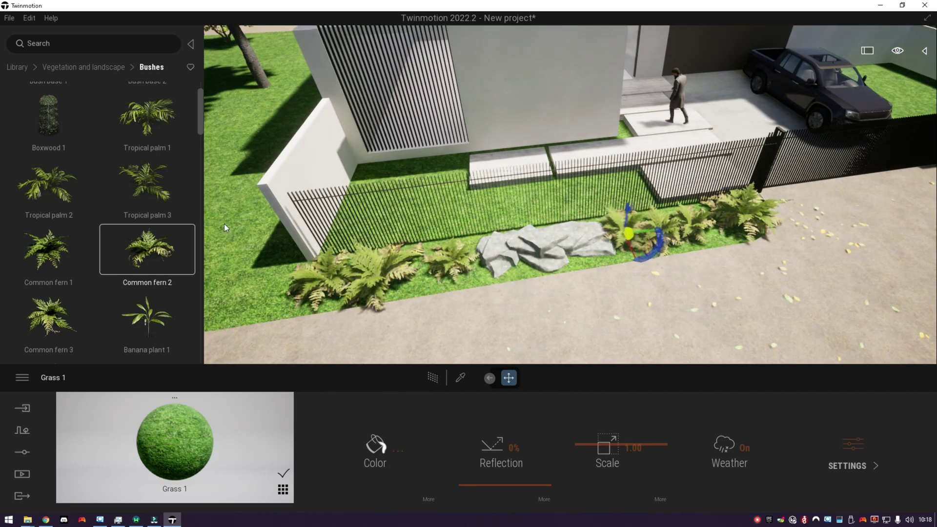
- Plant Blue lupin 3 plants among the ferns and around the rock on the strip outside the fence, and check them in Image1
scroll(63, 281, down, 5)
scroll(66, 288, down, 5)
click(70, 292)
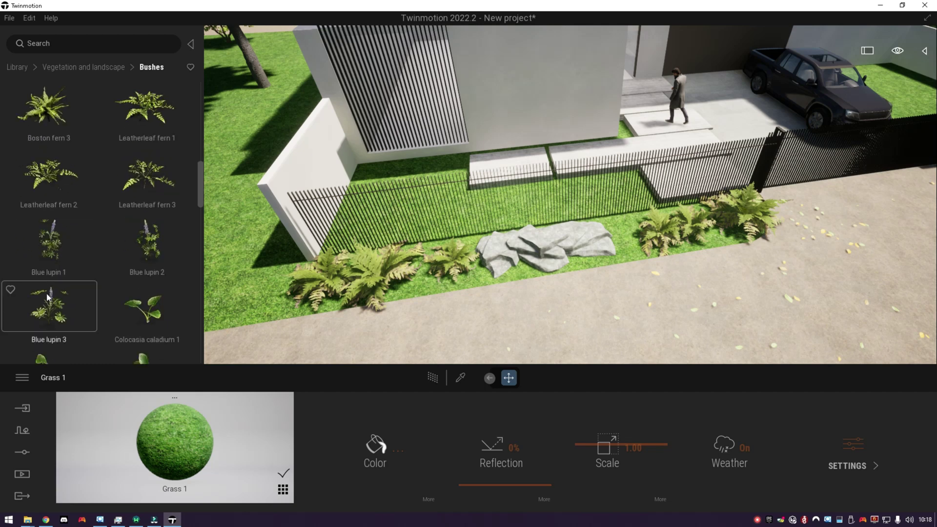
click(627, 253)
click(476, 248)
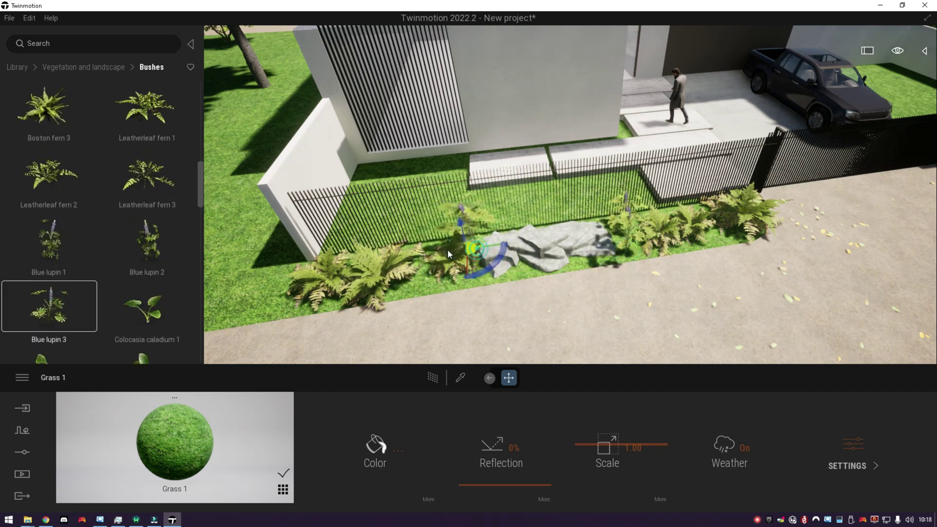
click(438, 268)
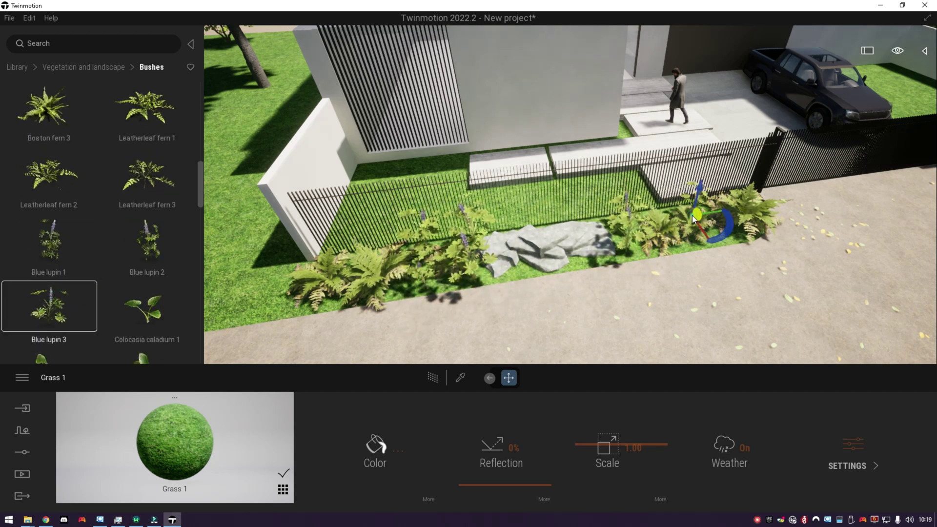
click(692, 215)
click(583, 262)
click(517, 273)
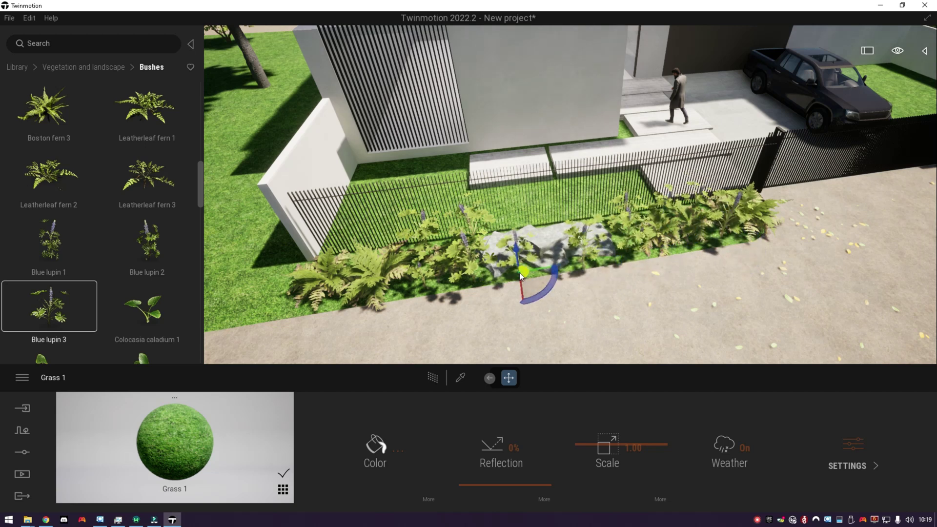
right_drag(513, 273, 507, 273)
click(22, 474)
click(195, 427)
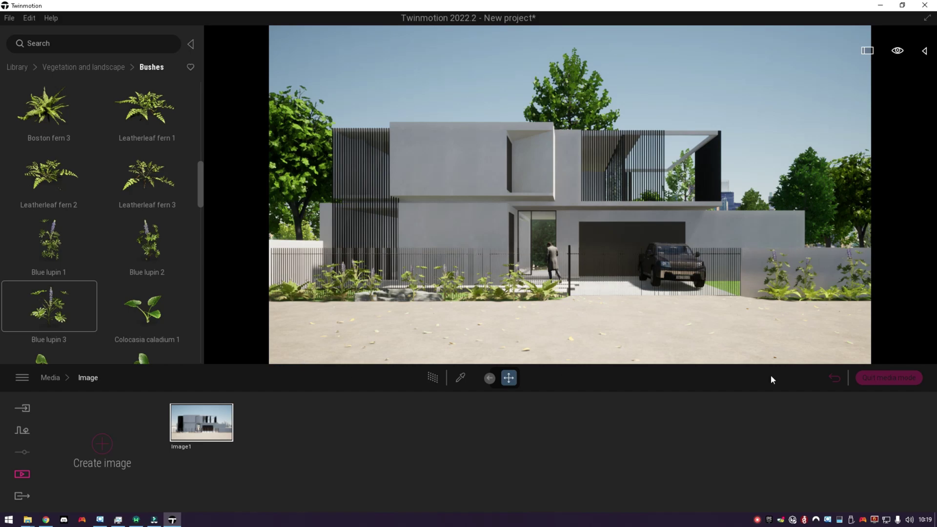
- Try Variegated croton 5 and other bushes in the corner of the lawn inside the front fence
click(889, 377)
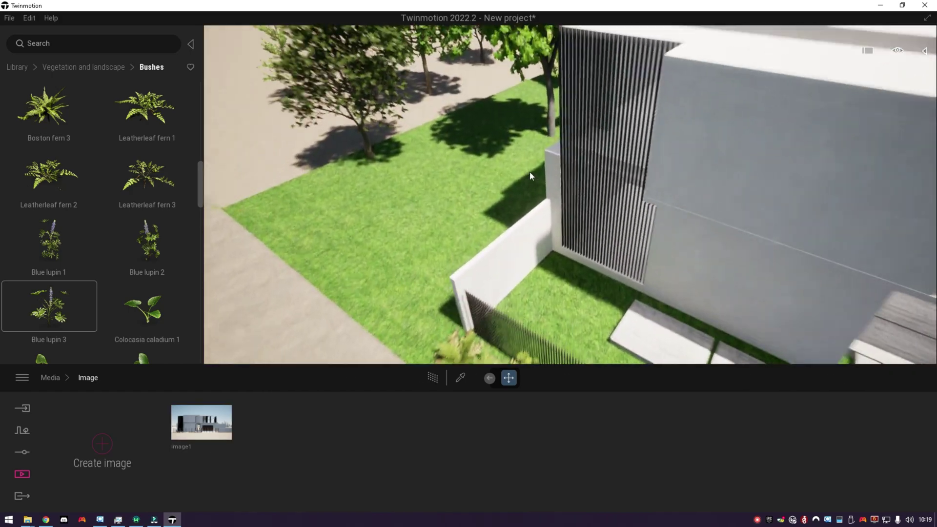
right_drag(530, 173, 231, 128)
scroll(167, 217, down, 10)
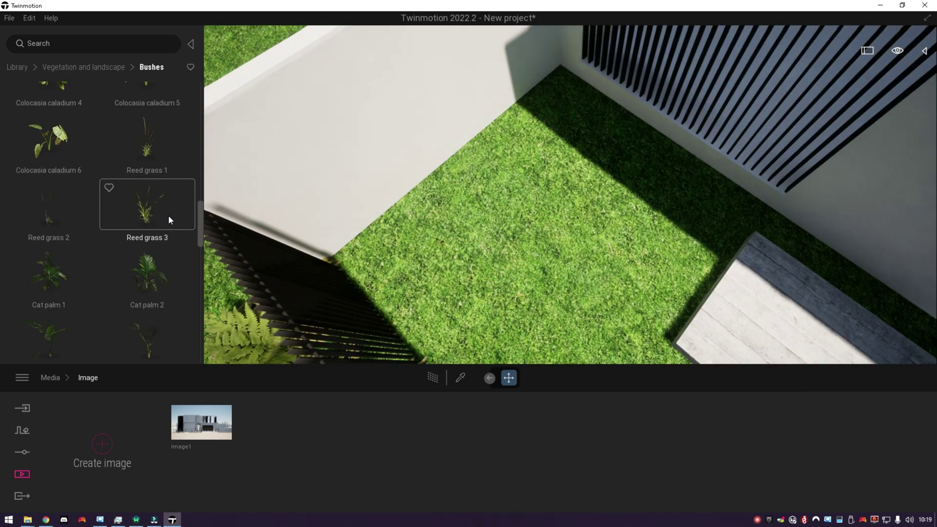
drag(48, 164, 381, 261)
right_drag(415, 263, 337, 244)
drag(49, 229, 150, 118)
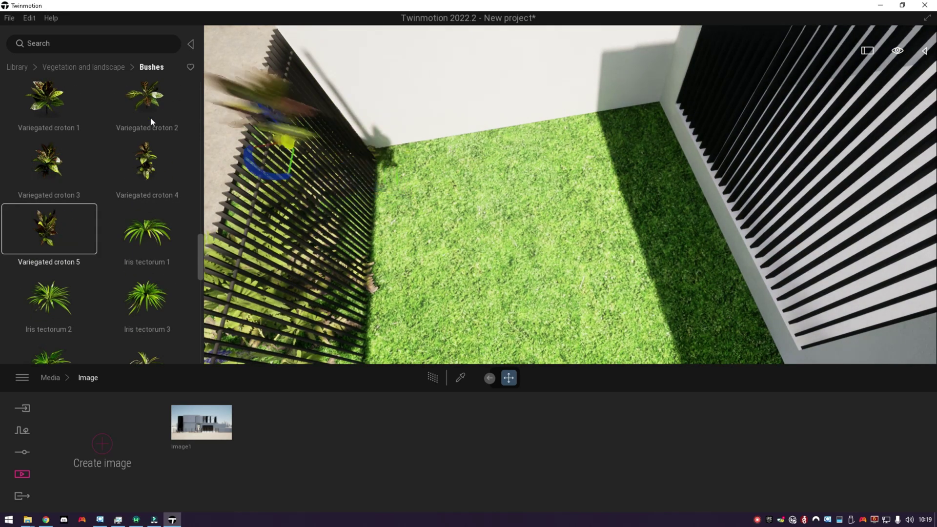
scroll(137, 156, down, 5)
scroll(74, 256, down, 5)
drag(49, 196, 159, 280)
drag(144, 329, 113, 195)
scroll(61, 259, down, 5)
scroll(107, 202, up, 1)
scroll(82, 163, up, 10)
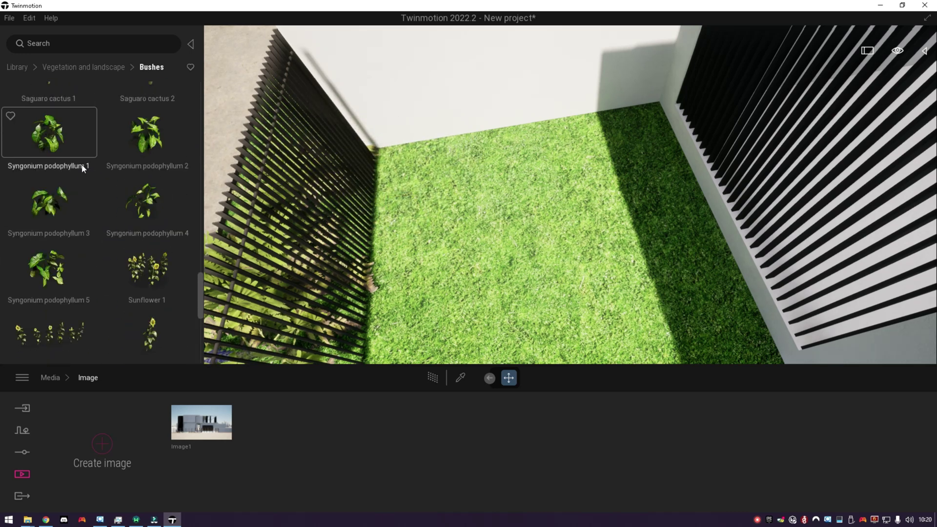
- Plant two Hachiku bamboo trees on the lawn inside the front fence, near the slatted facade
click(57, 69)
click(158, 125)
scroll(156, 192, down, 3)
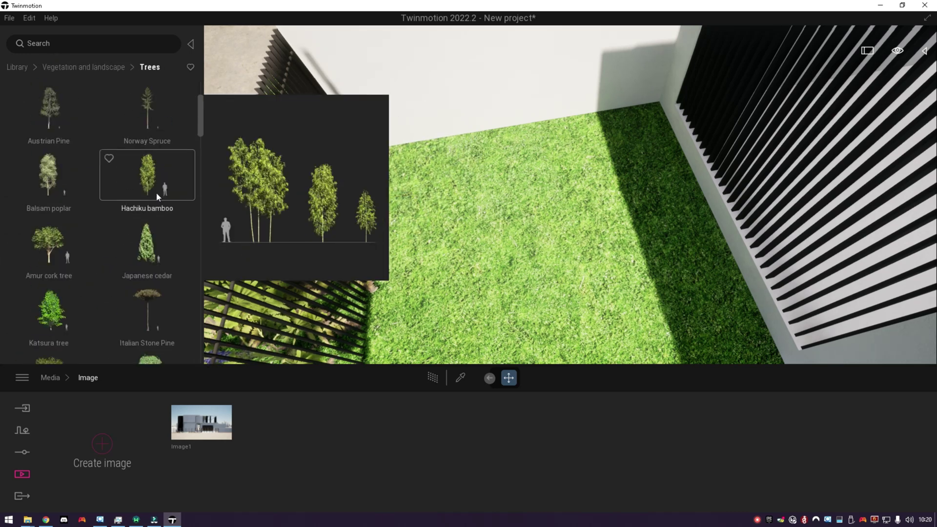
drag(154, 187, 575, 198)
scroll(519, 257, down, 5)
click(575, 197)
right_drag(575, 198, 438, 227)
- Reposition the two Hachiku bamboo trees beside the side wall, moving one individually and both together
key(a)
drag(604, 203, 635, 188)
key(w)
right_drag(630, 182, 701, 222)
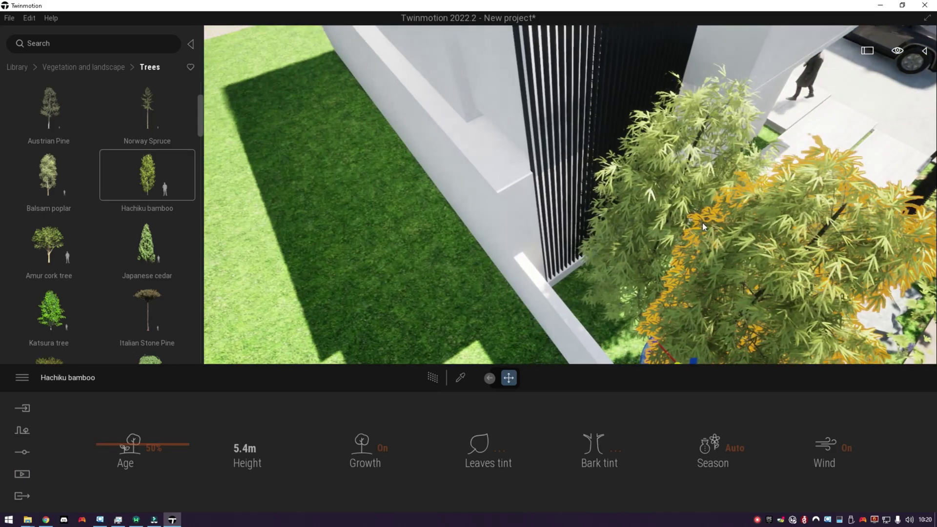
drag(707, 264, 643, 232)
ctrl+click(636, 250)
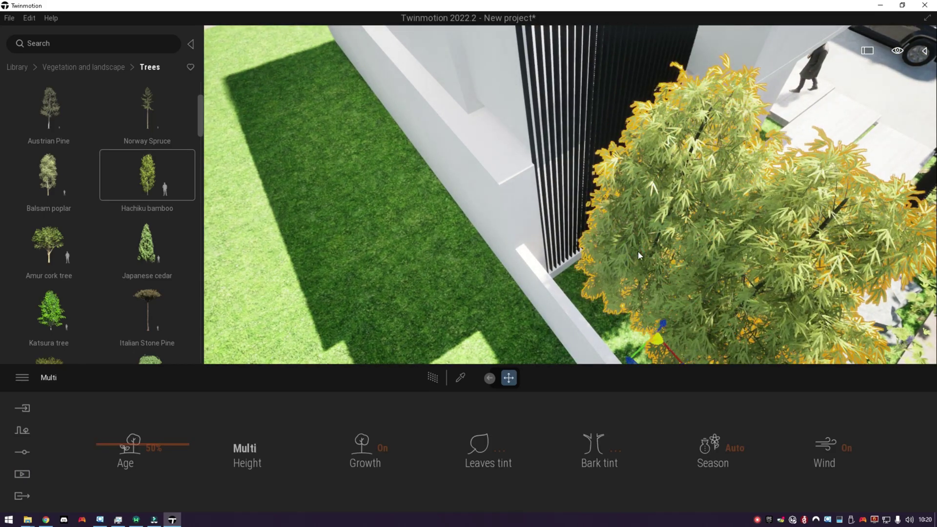
drag(614, 324, 606, 327)
- Plant five Hachiku bamboo trees in a row along the inner side wall of the lawn beside the driveway
key(d)
right_drag(561, 276, 703, 239)
key(d)
key(e)
key(Escape)
mouse_move(51, 182)
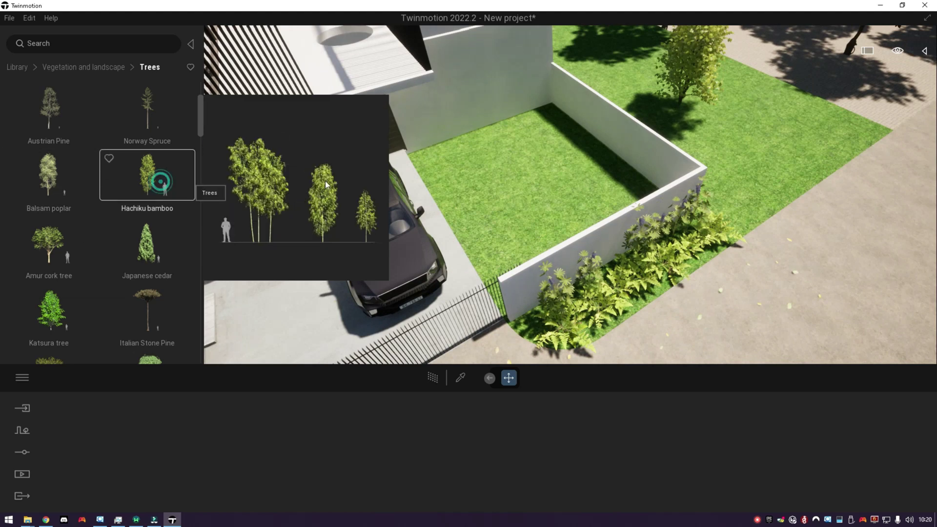
drag(160, 181, 542, 224)
key(Escape)
- Select the five Hachiku bamboo trees beside the driveway lawn and set their age to 73%
click(924, 53)
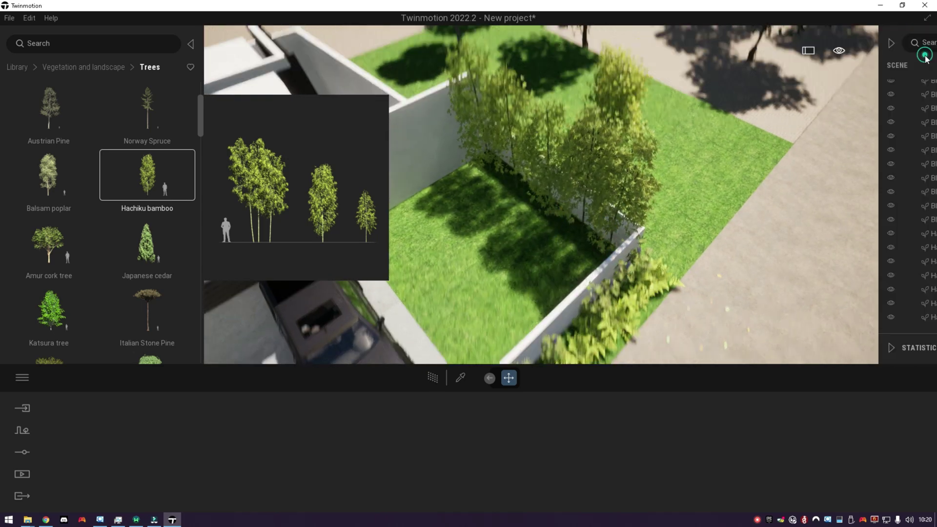
click(850, 317)
shift+click(845, 262)
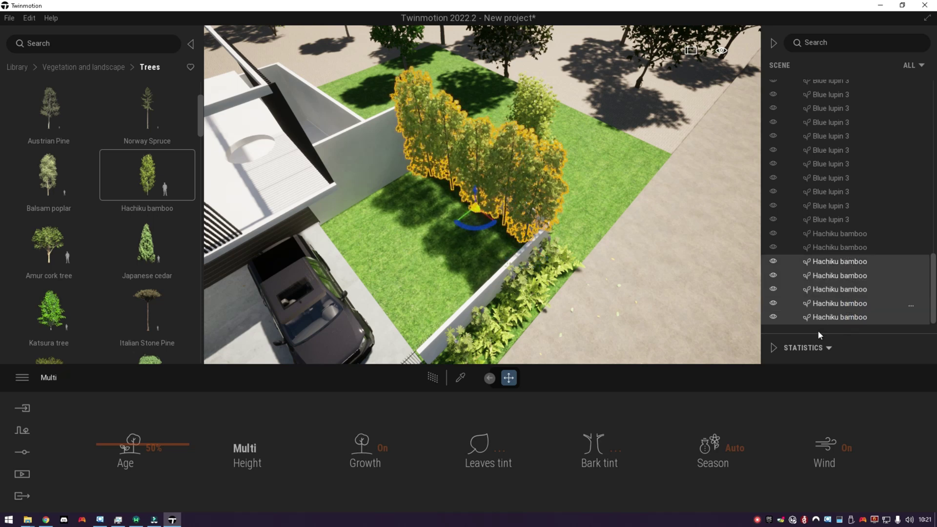
drag(104, 442, 107, 426)
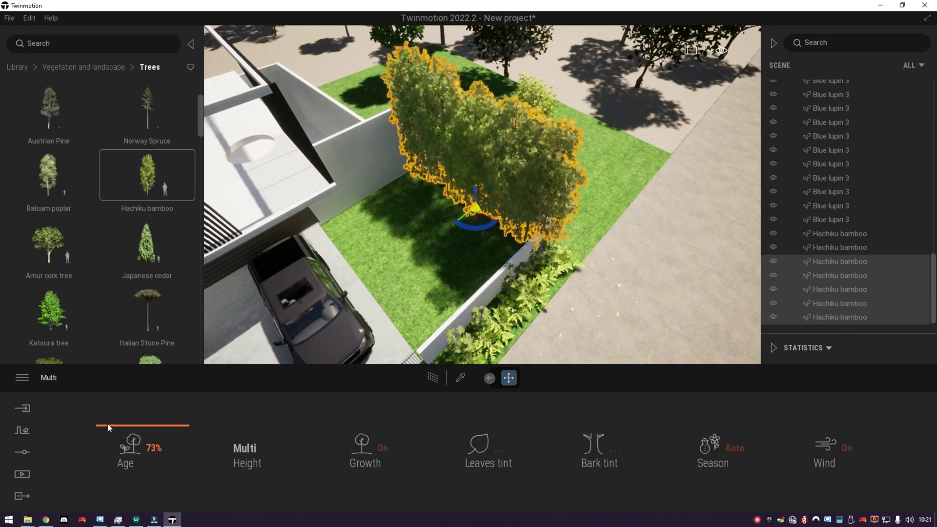
click(586, 256)
click(22, 474)
click(269, 446)
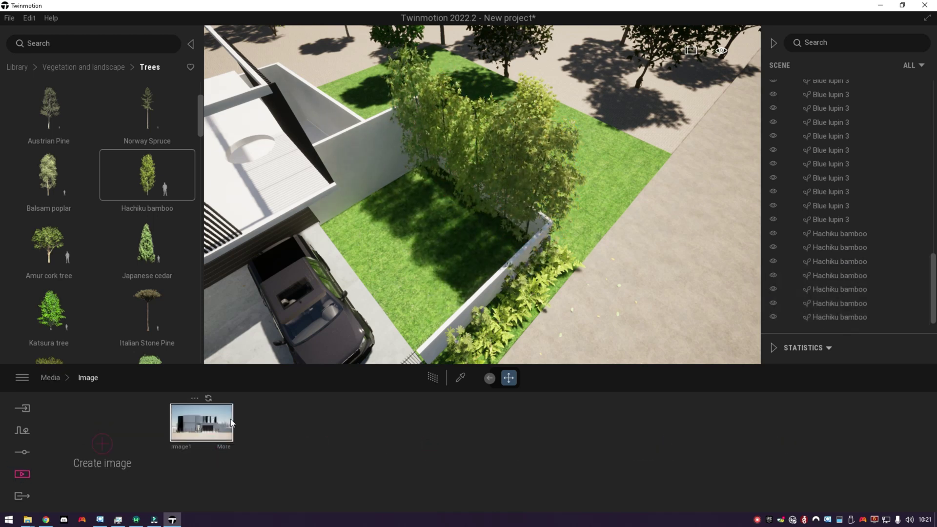
- Bring the lawn edge beside the parked pickup into view and return to the Bushes category of the vegetation library
key(e)
key(w)
right_drag(322, 292, 352, 347)
right_drag(322, 224, 528, 157)
key(w)
click(874, 380)
mouse_move(380, 180)
right_down()
mouse_move(430, 205)
mouse_move(388, 193)
right_up()
click(65, 68)
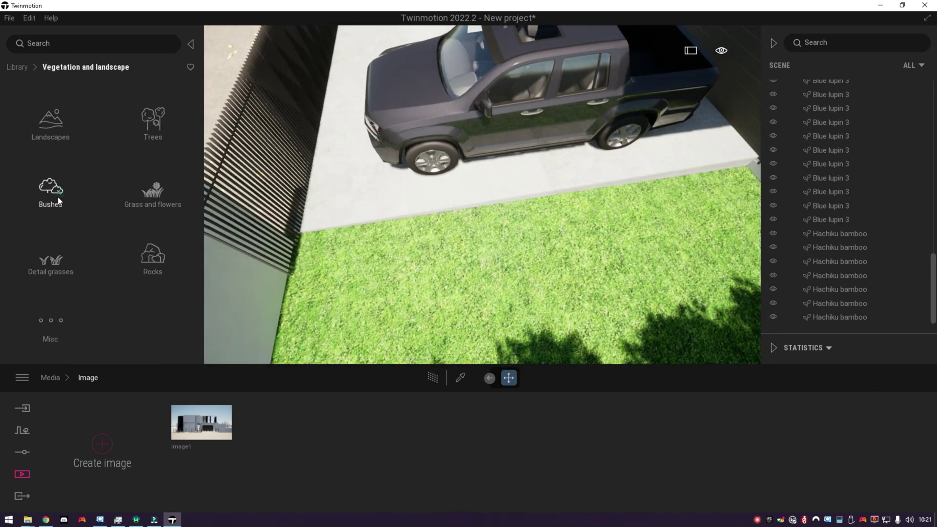
click(46, 187)
- Plant a row of Common fern 1 plants along the lawn edge beside the pickup, discarding a trial Common fern 2
drag(139, 296, 326, 253)
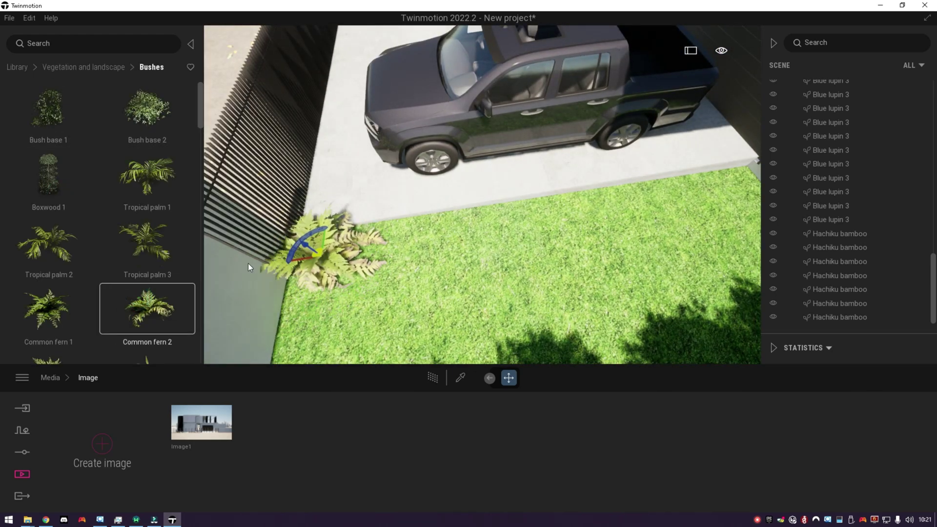
key(Delete)
drag(49, 309, 325, 249)
click(386, 241)
click(454, 236)
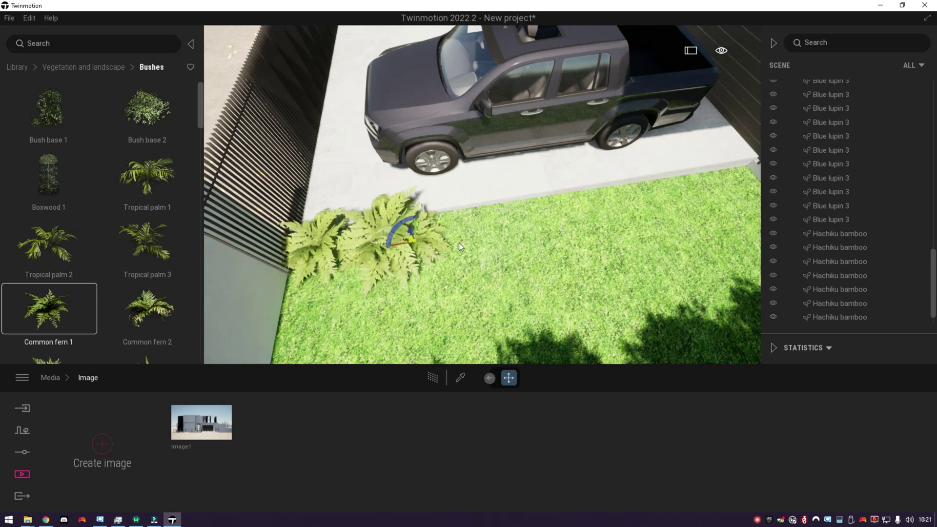
click(505, 230)
click(578, 222)
click(640, 208)
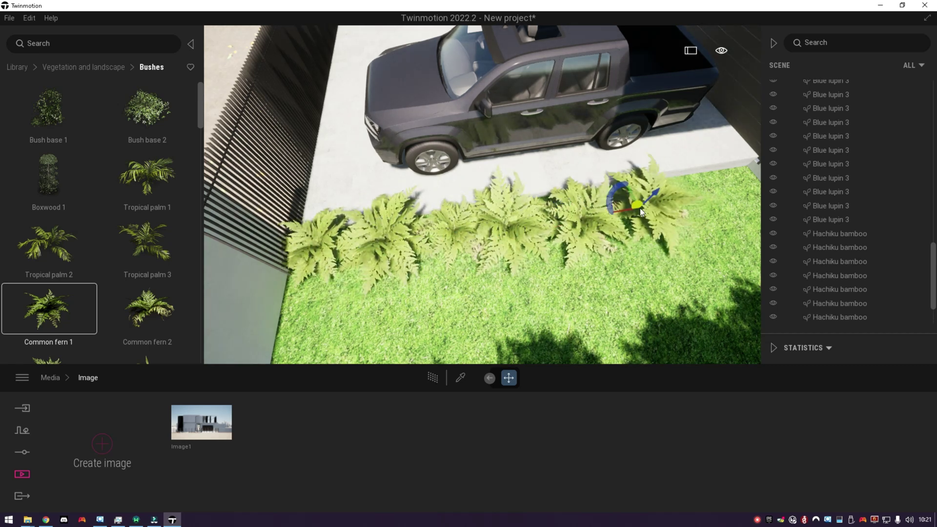
click(694, 198)
middle_drag(694, 198, 633, 191)
click(575, 195)
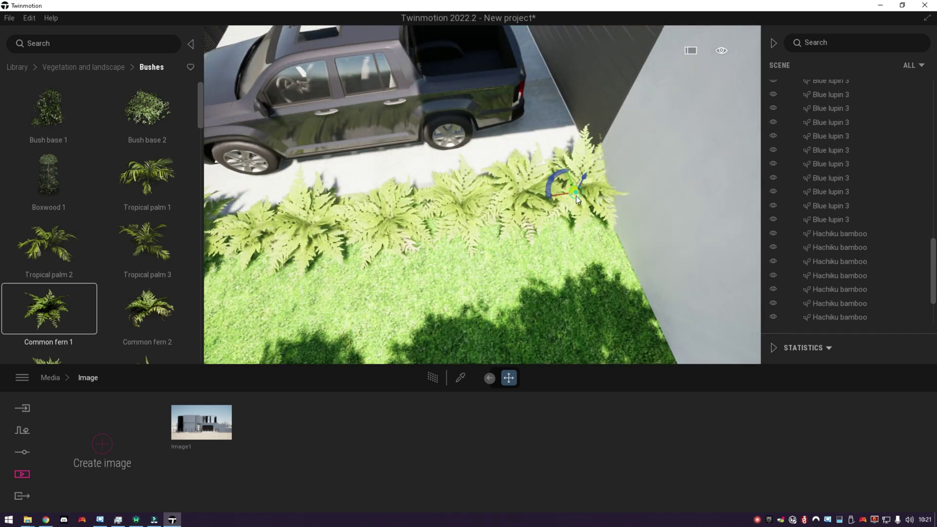
- Review the front planting in Image1 and from closer views of the fence and driveway
key(a)
click(201, 422)
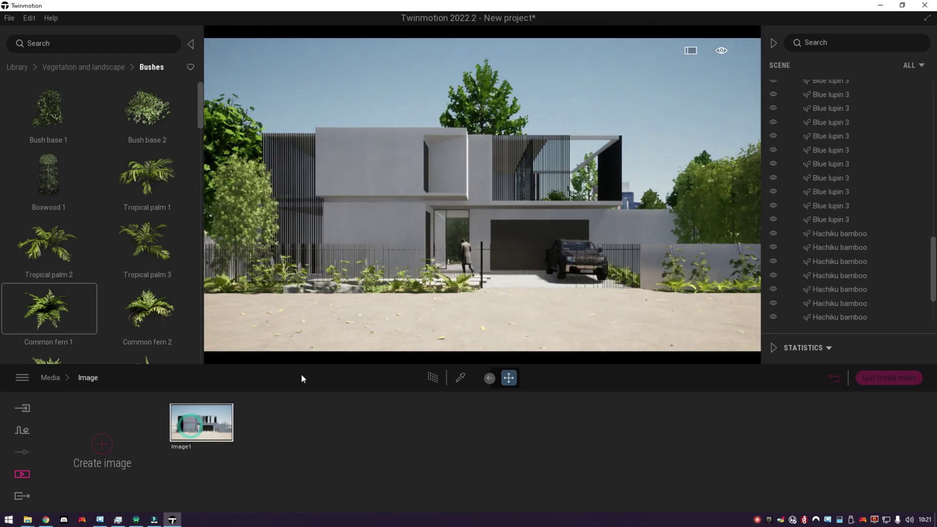
key(e)
click(889, 377)
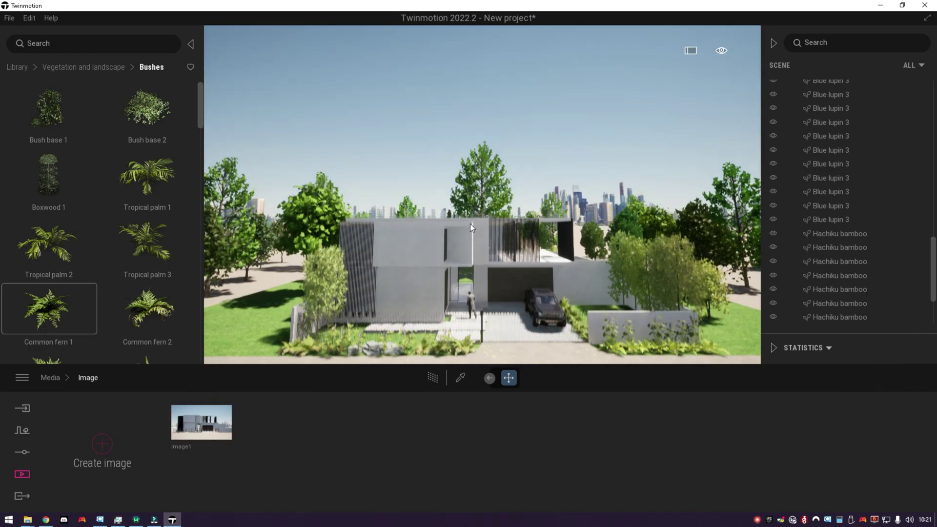
key(w)
right_drag(470, 223, 469, 254)
key(d)
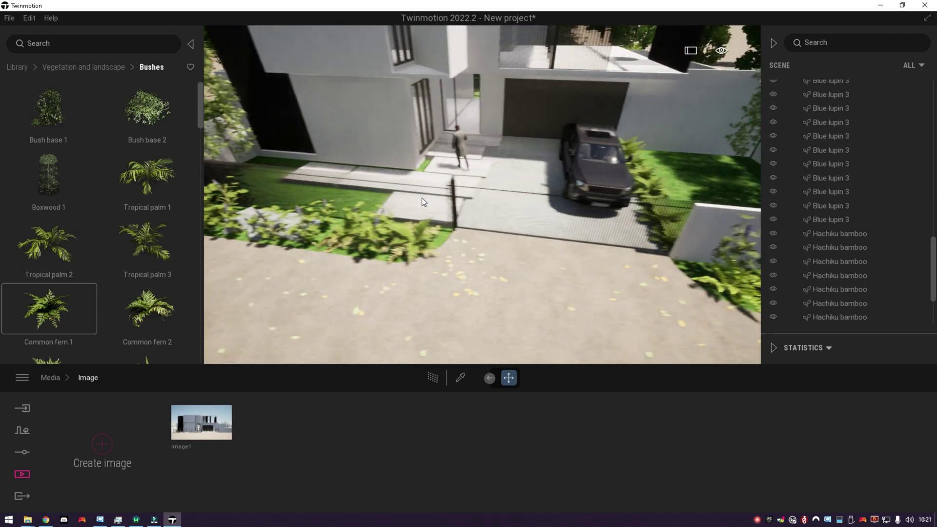
key(s)
key(a)
click(202, 421)
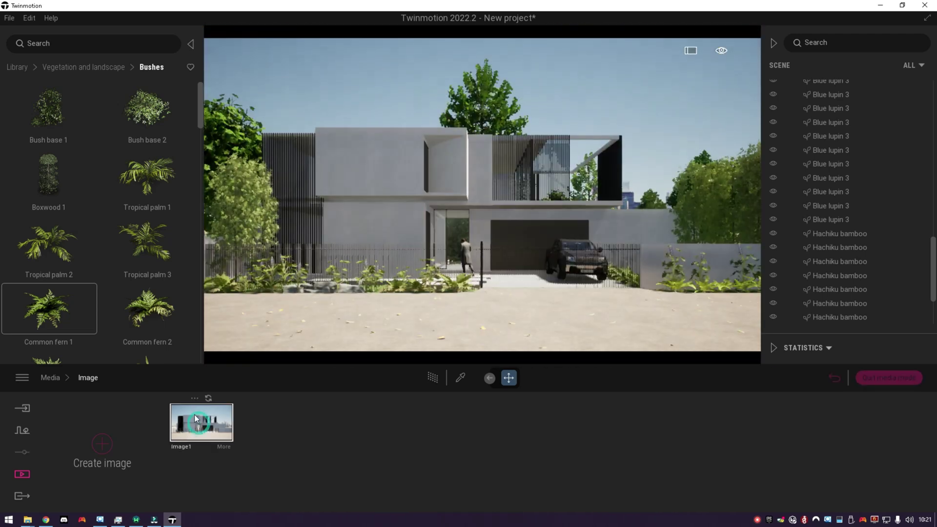
- Open the Sports category of the posed human characters library
click(18, 67)
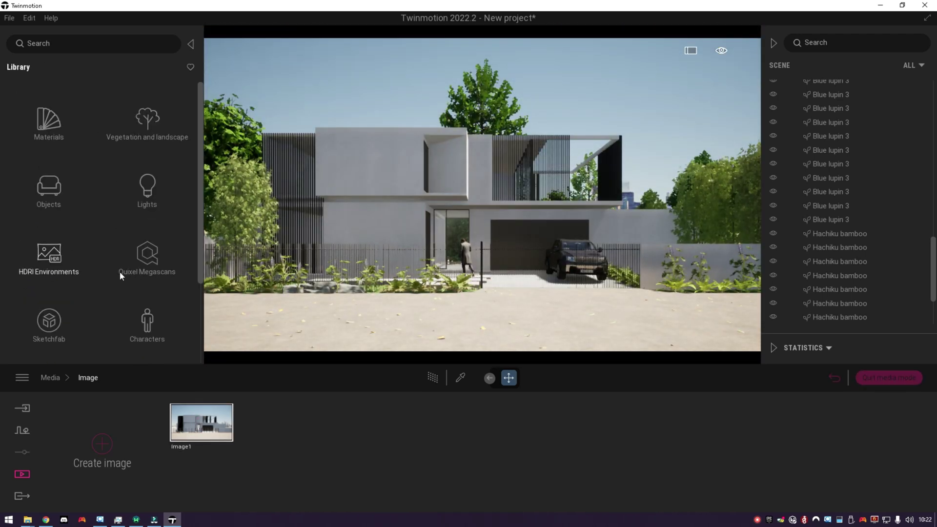
click(155, 323)
click(65, 188)
scroll(54, 301, down, 5)
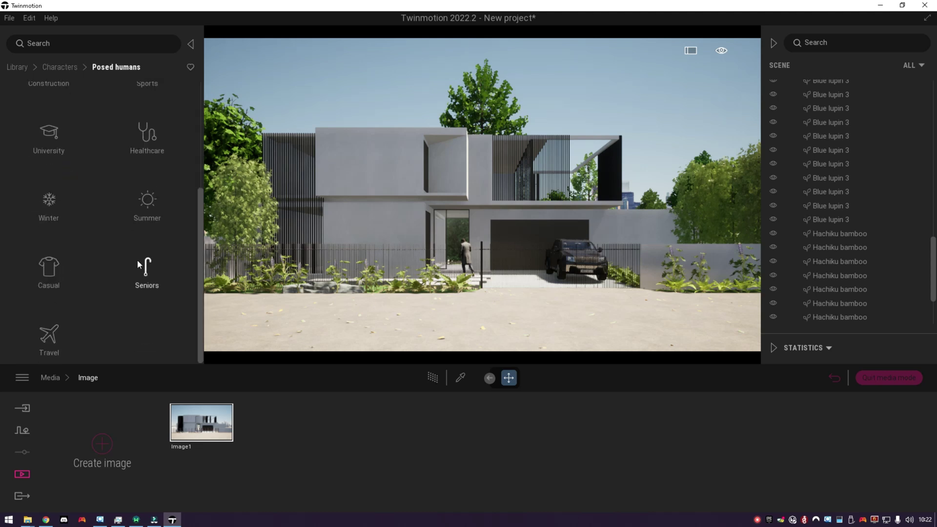
scroll(54, 309, up, 3)
click(146, 130)
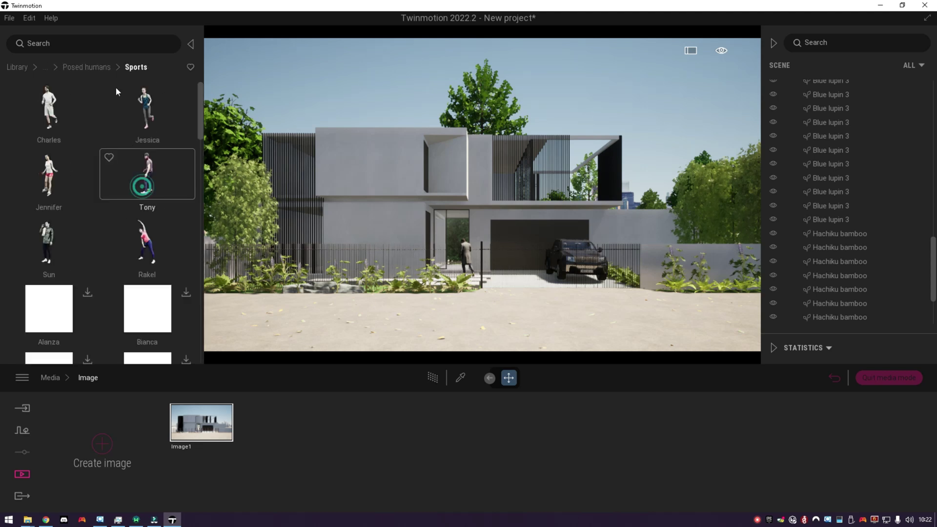
- Browse the Sports characters for runners and download the Fredy character
scroll(56, 208, down, 6)
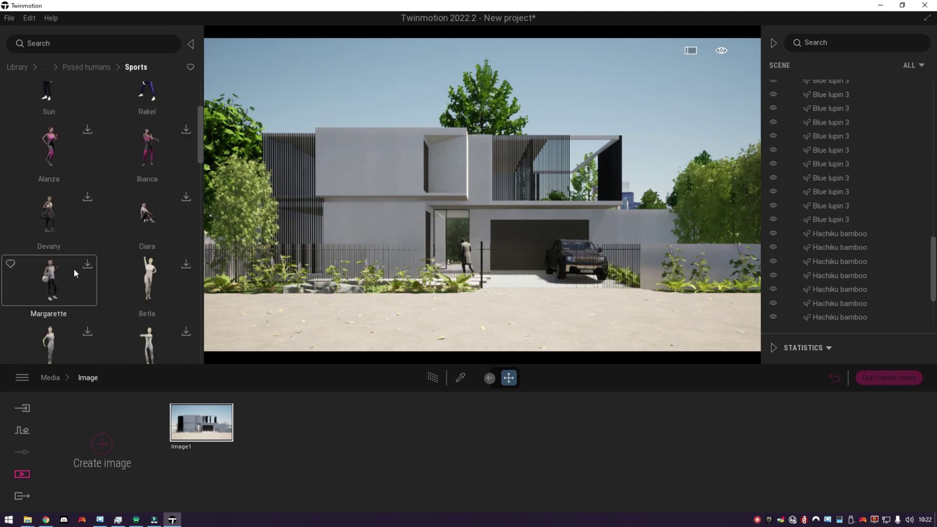
scroll(74, 269, down, 6)
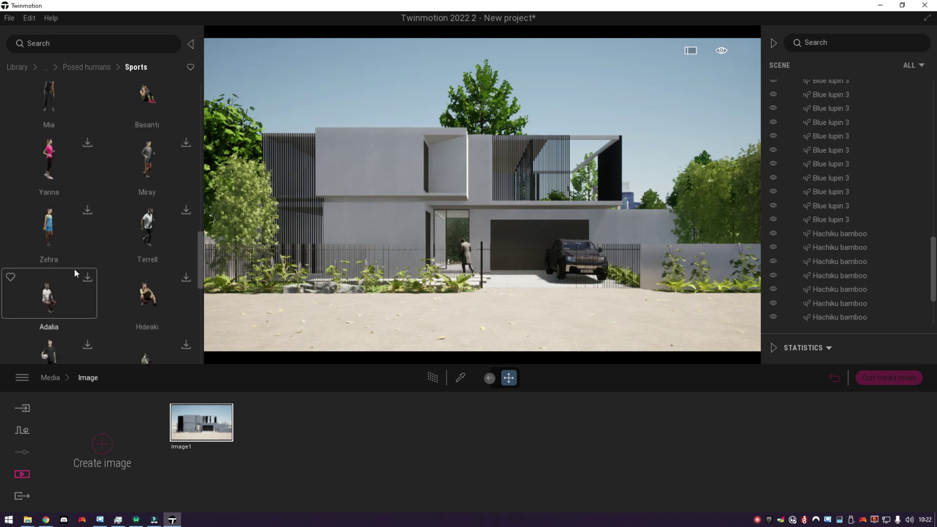
scroll(74, 269, down, 3)
scroll(74, 268, down, 5)
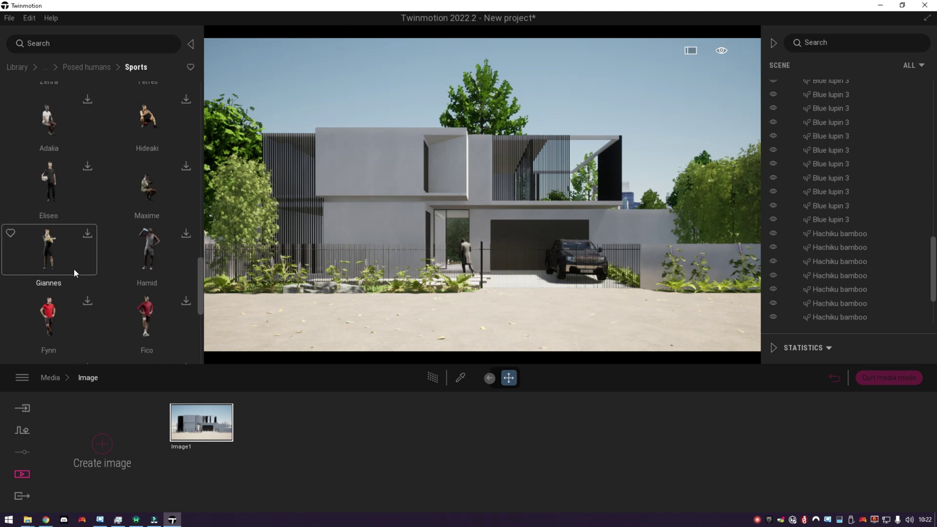
scroll(74, 268, down, 2)
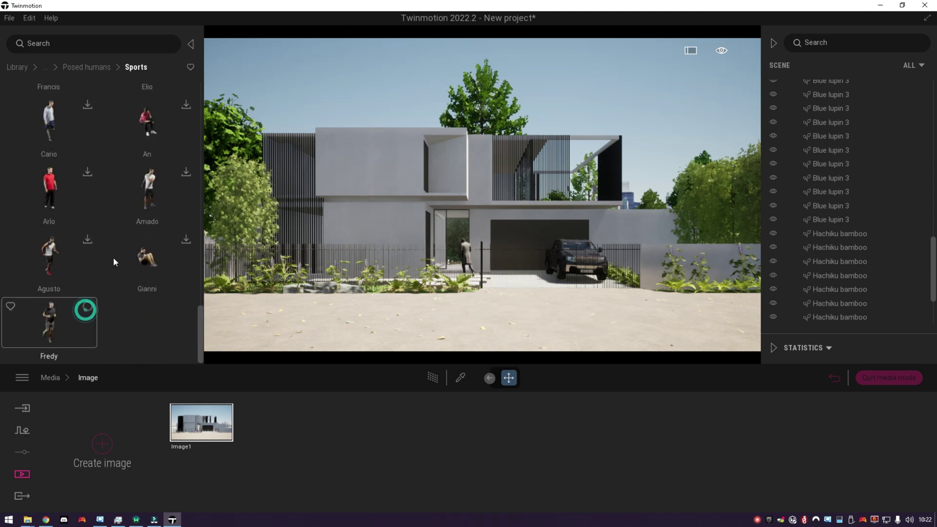
scroll(113, 253, up, 3)
scroll(109, 253, up, 3)
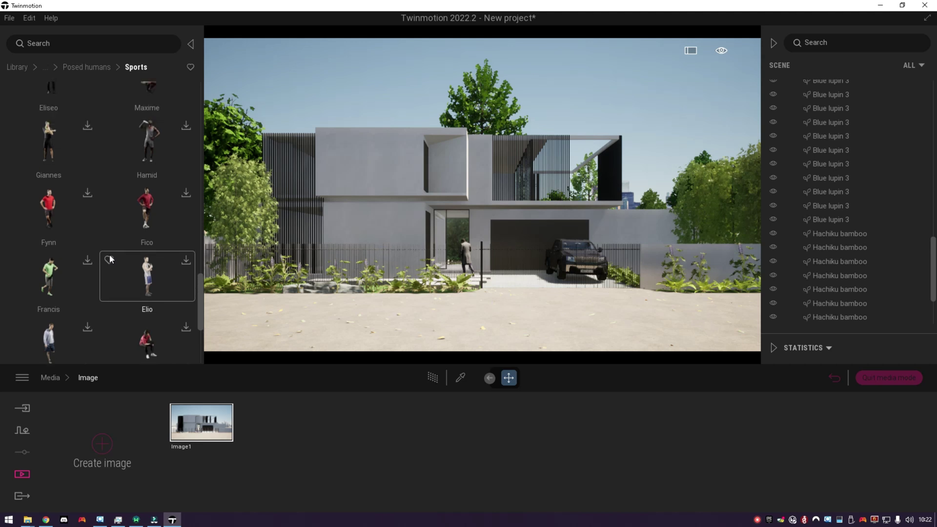
scroll(102, 268, down, 4)
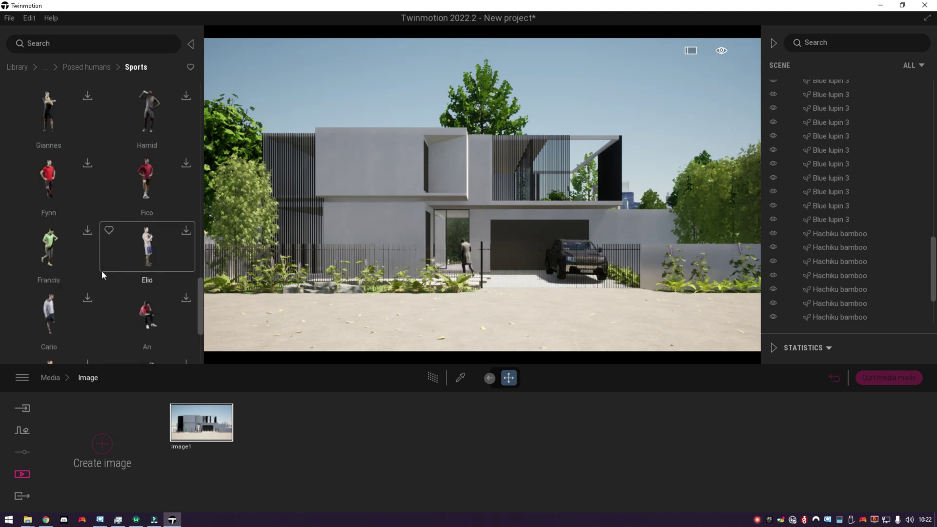
- Place the Jessica running character on the road in front of the wall beside the driveway, discarding a first trial placement
drag(201, 308, 198, 110)
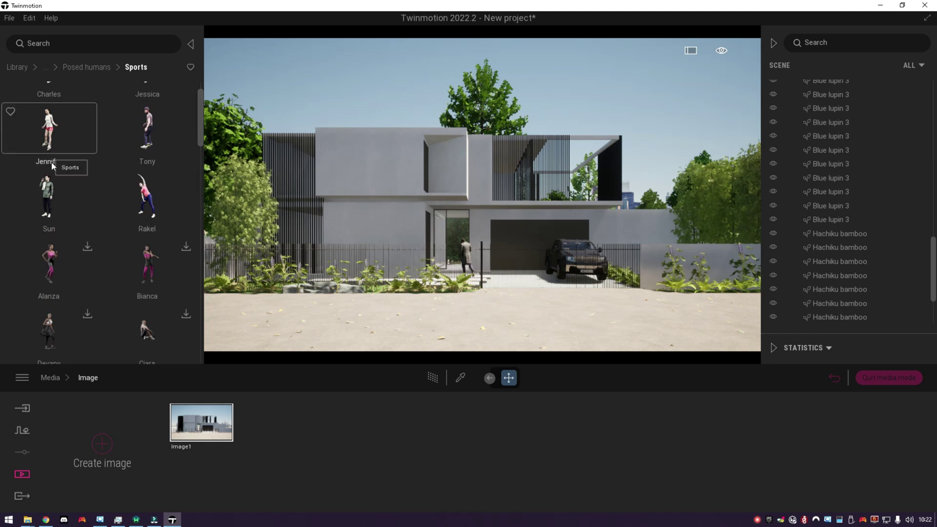
scroll(117, 118, up, 1)
drag(142, 111, 269, 312)
key(Delete)
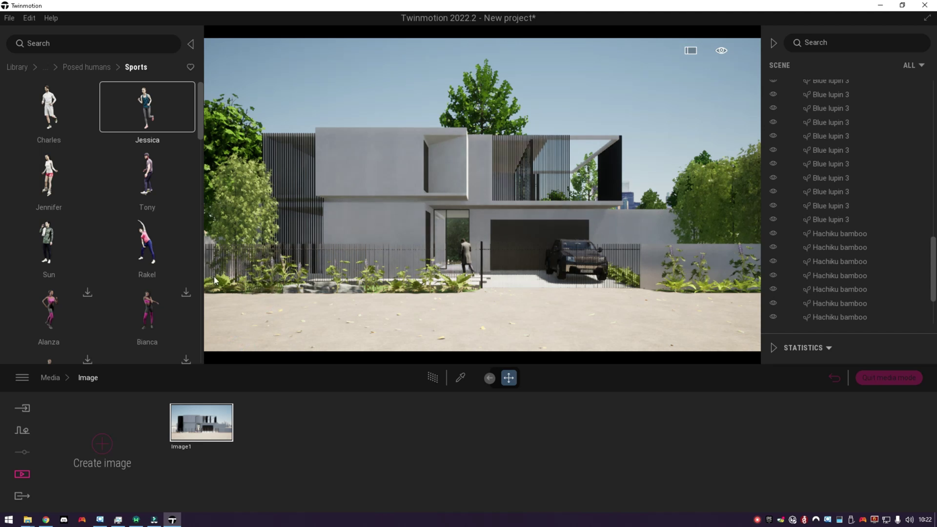
drag(143, 113, 740, 341)
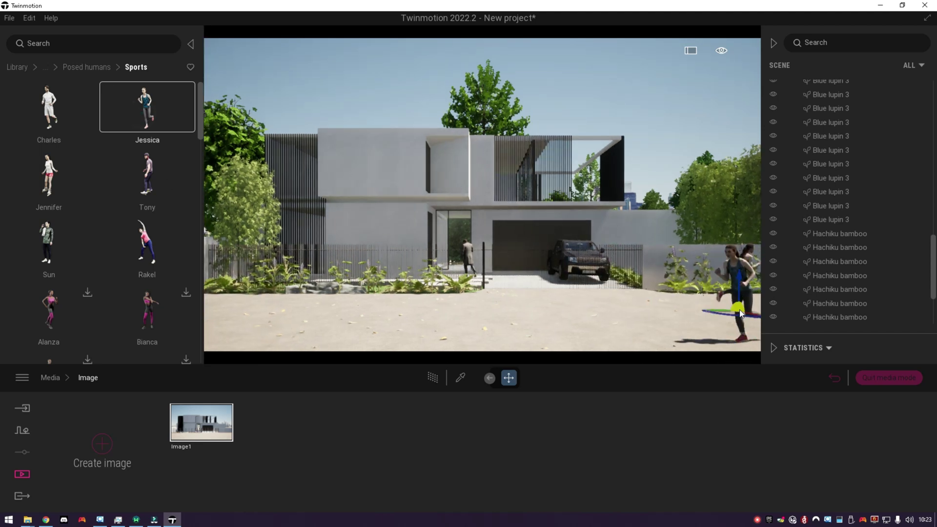
key(Escape)
- Leave the Image1 view and rotate Jessica so she runs parallel to the street, then check the Fredy download
right_drag(639, 318, 607, 225)
click(884, 375)
right_drag(660, 244, 529, 251)
key(q)
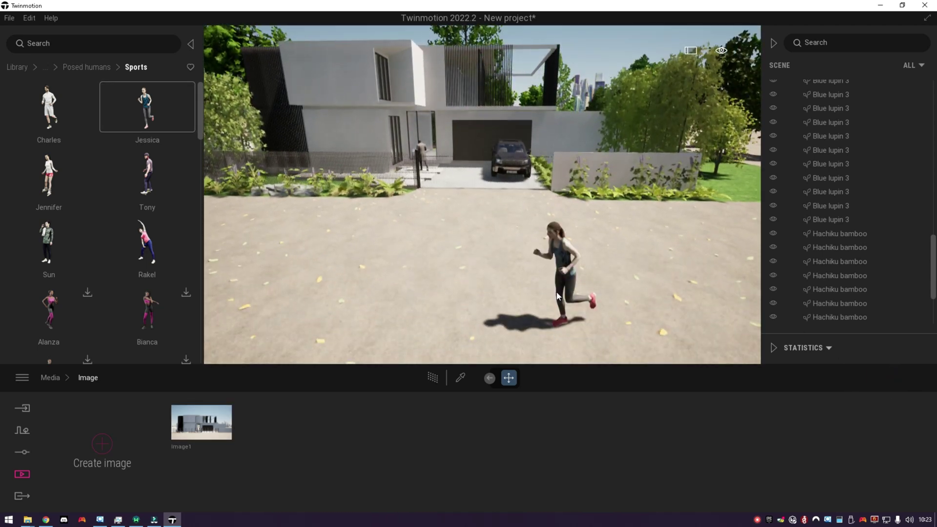
click(562, 274)
drag(546, 336, 525, 333)
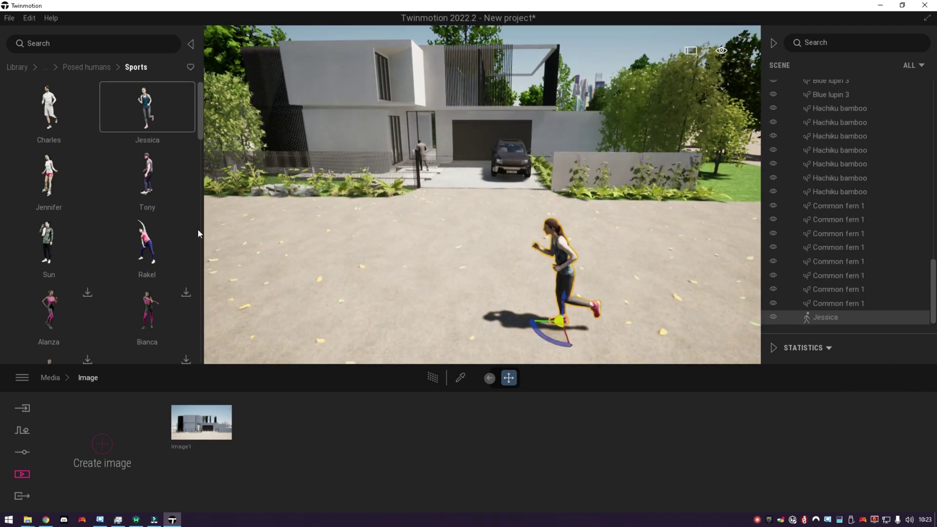
drag(198, 131, 199, 372)
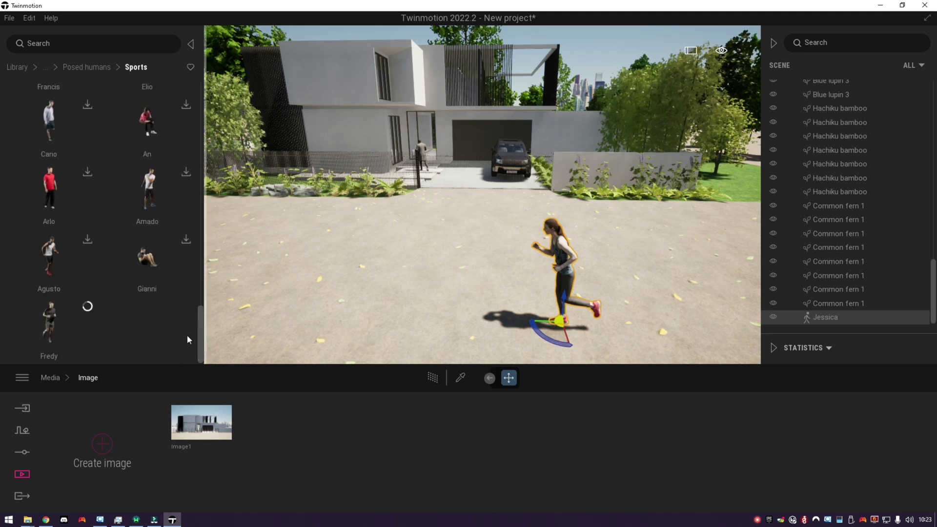
click(468, 233)
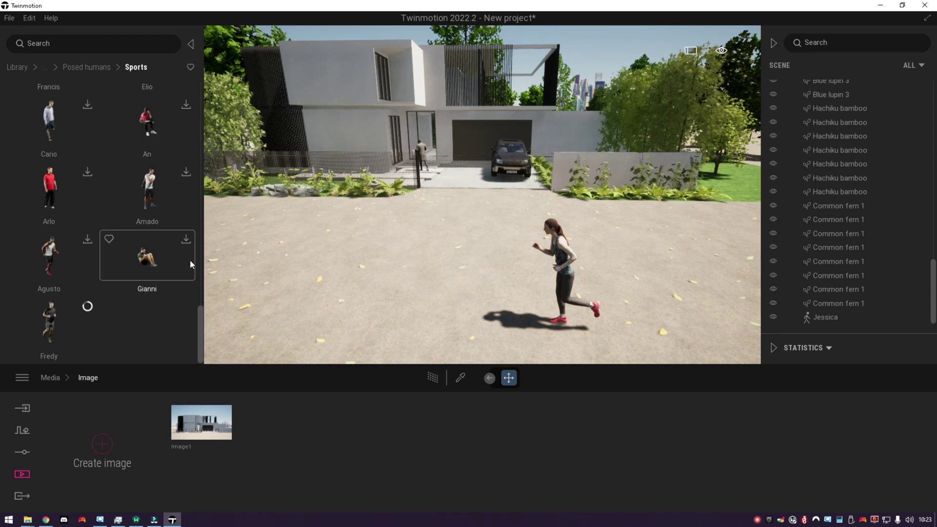
- Bring the road edge before the front planting into view and open the Misc. category of the vegetation library
drag(615, 197, 384, 263)
scroll(385, 261, up, 5)
click(23, 67)
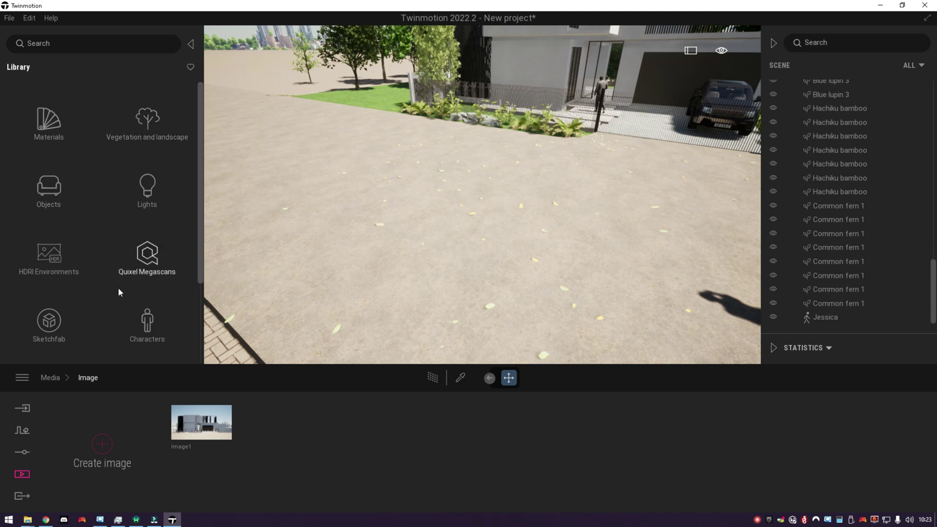
scroll(113, 295, down, 2)
scroll(129, 171, up, 2)
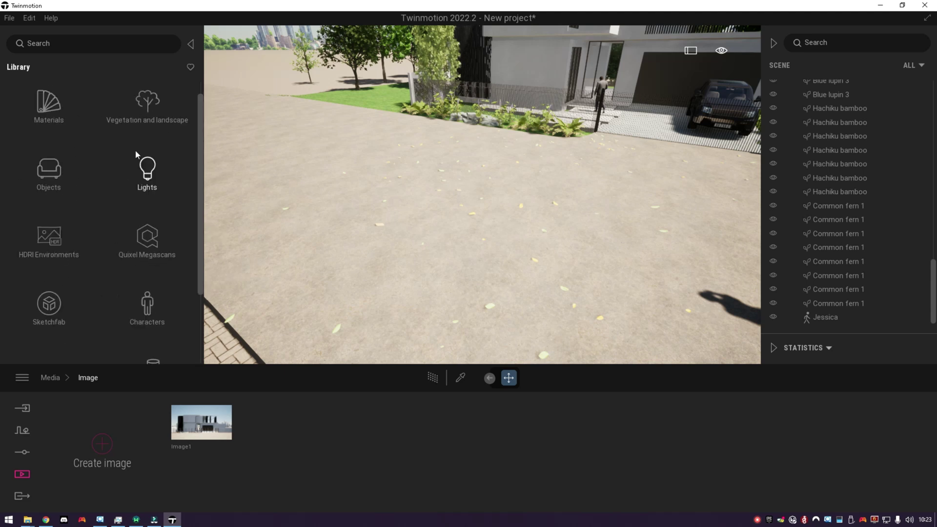
click(147, 105)
click(57, 328)
scroll(77, 249, down, 5)
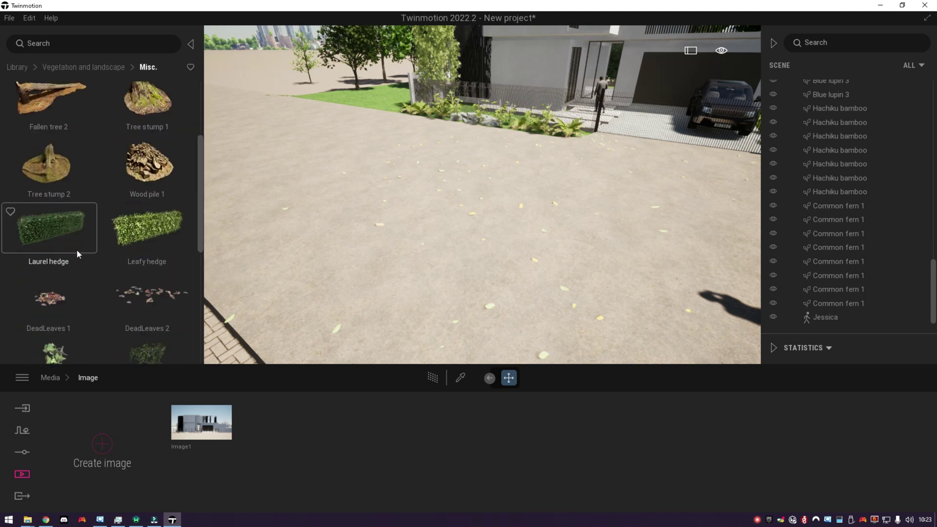
- Scatter one DeadLeaves 1 and six DeadLeaves 2 along the road edge before the front planting and the wall
drag(51, 208, 586, 146)
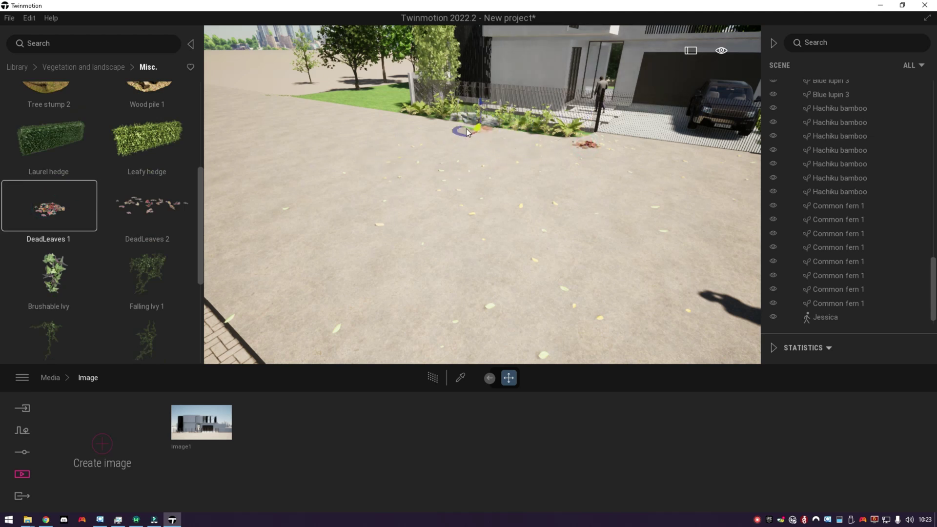
drag(147, 205, 425, 127)
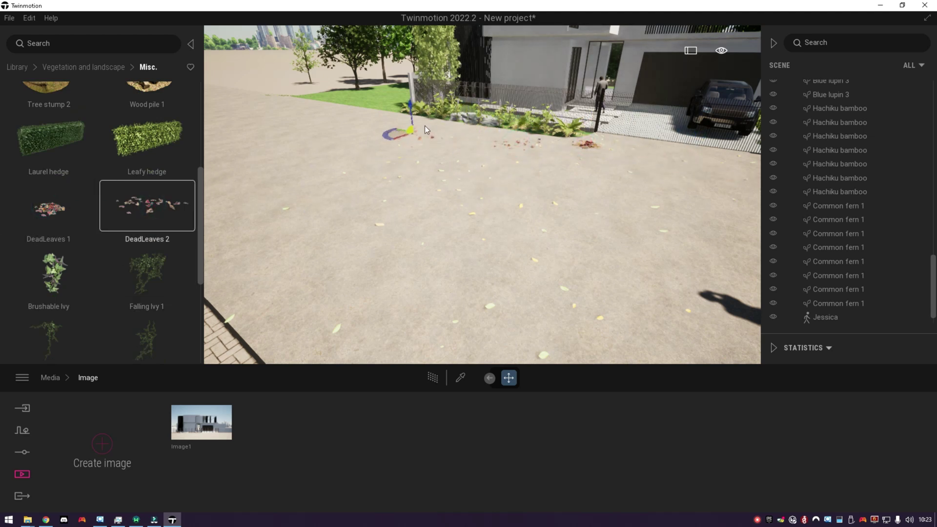
click(534, 166)
right_drag(629, 168, 654, 155)
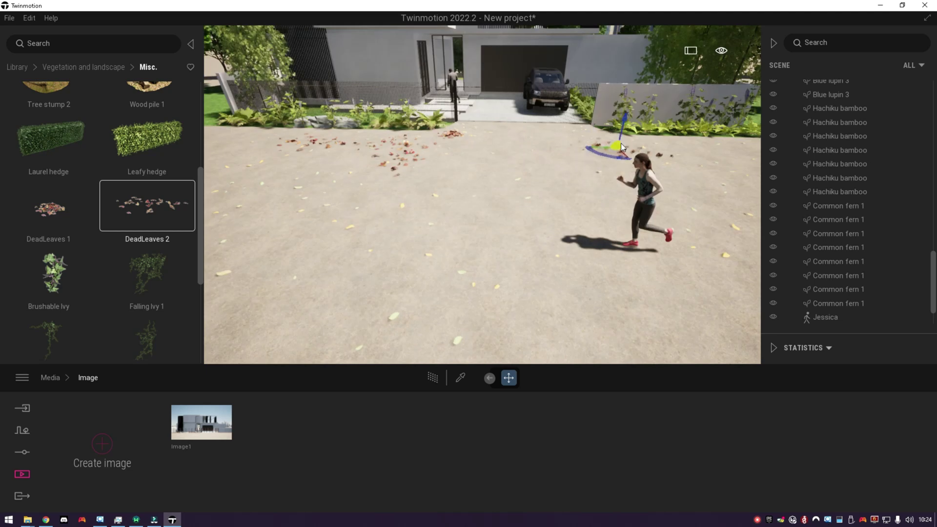
click(643, 145)
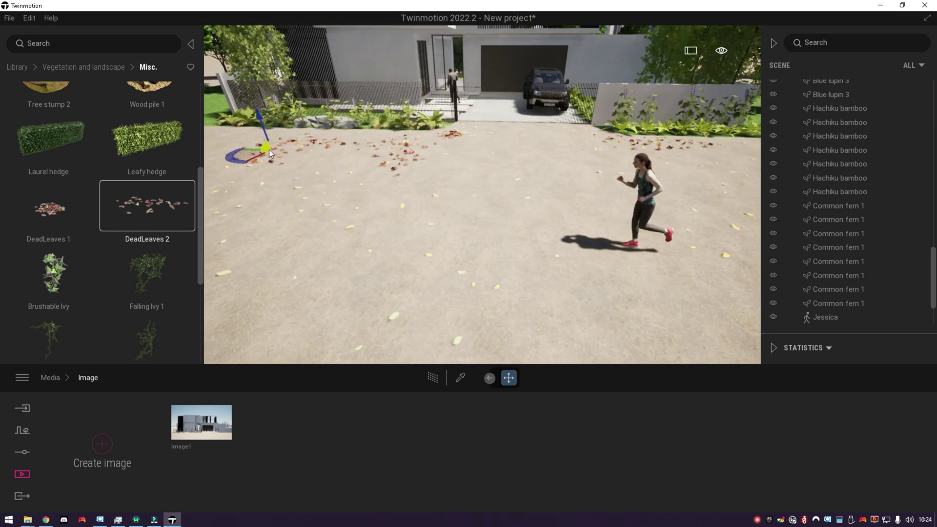
- Return to the Sports category of the posed human characters and find Fredy
click(17, 67)
click(160, 308)
click(51, 256)
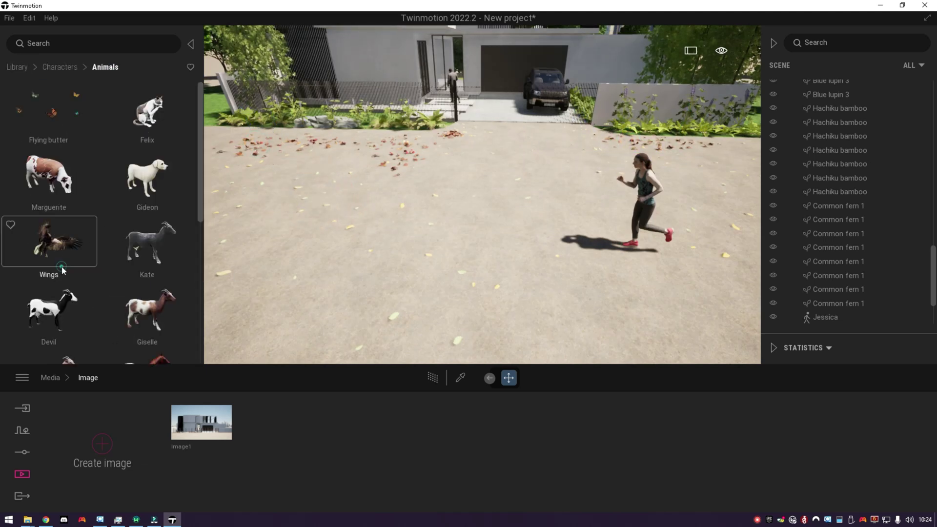
click(59, 68)
click(48, 193)
scroll(57, 277, down, 5)
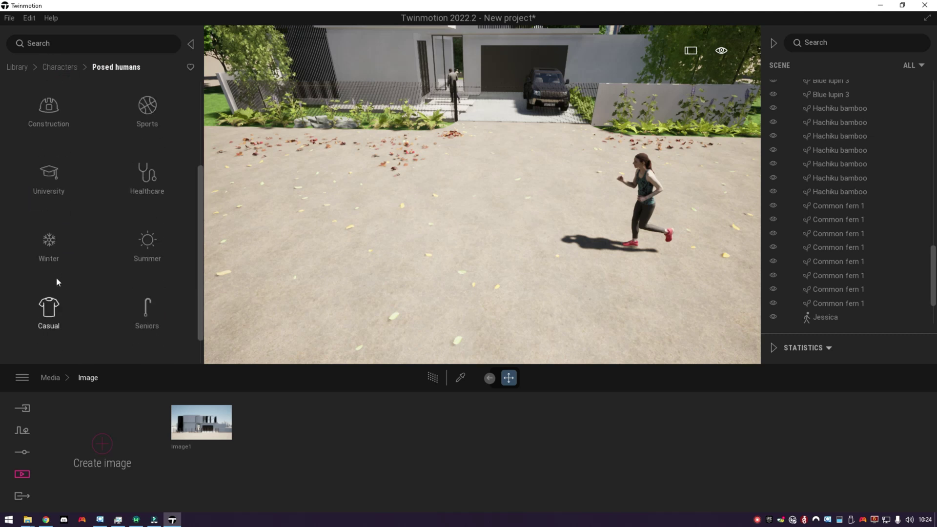
click(147, 110)
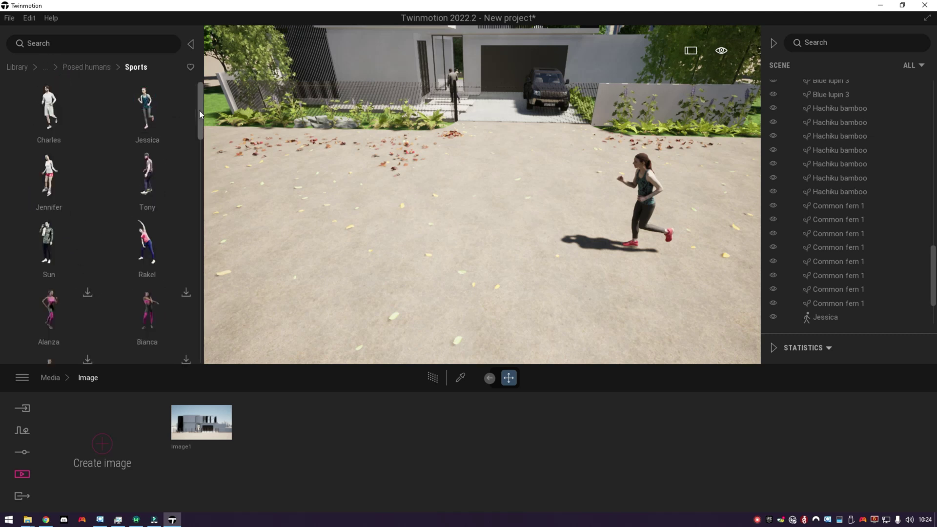
scroll(197, 131, down, 8)
- Place the Fredy running character beside Jessica on the road and turn him to run in the same direction
drag(48, 322, 616, 276)
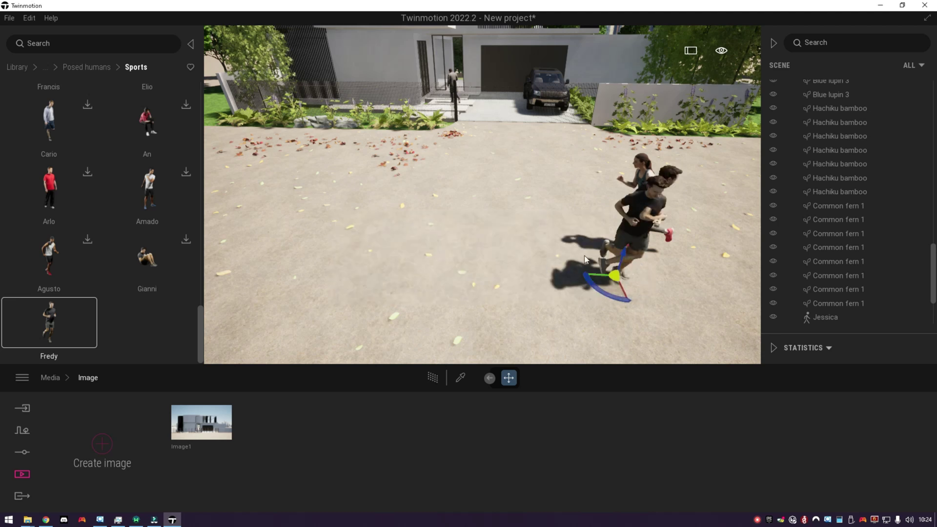
click(615, 275)
right_click(672, 252)
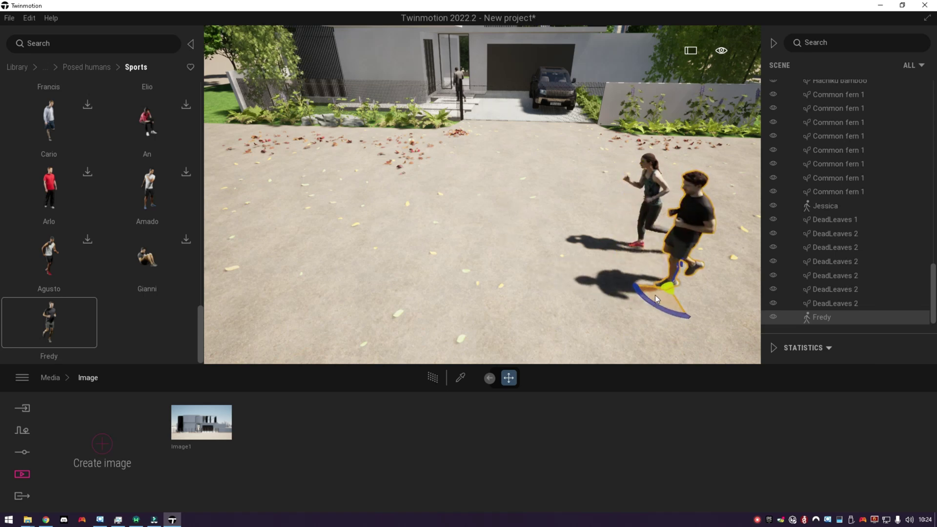
click(578, 286)
- Move Jessica and Fredy along the road past the driveway to the front fence and check them in Image1
click(190, 423)
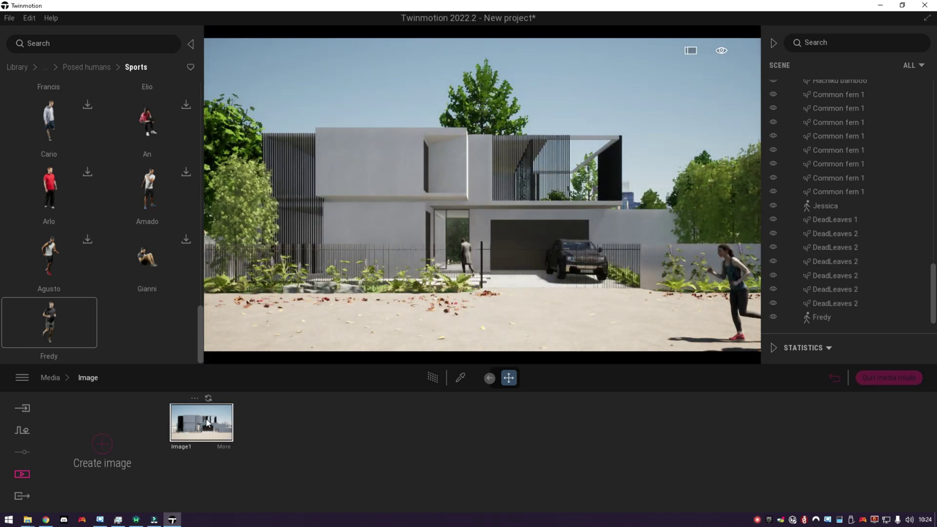
key(d)
key(a)
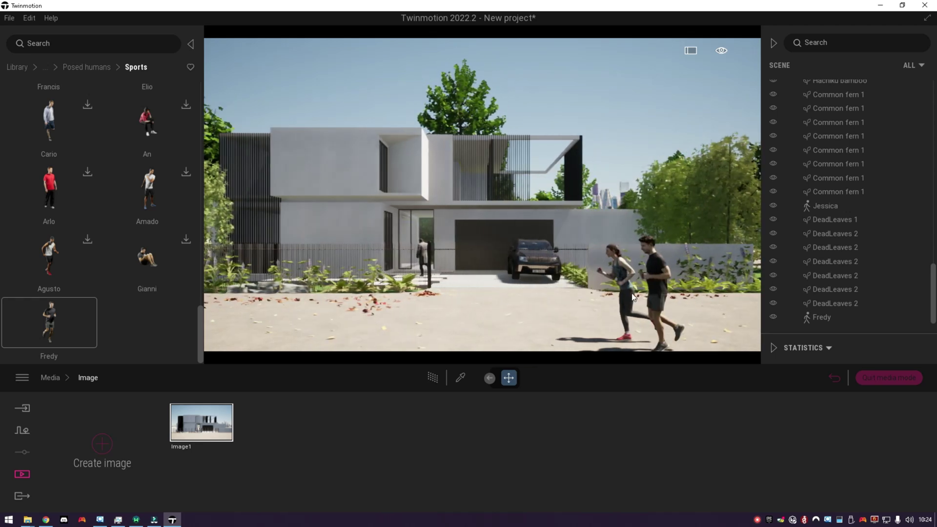
click(628, 287)
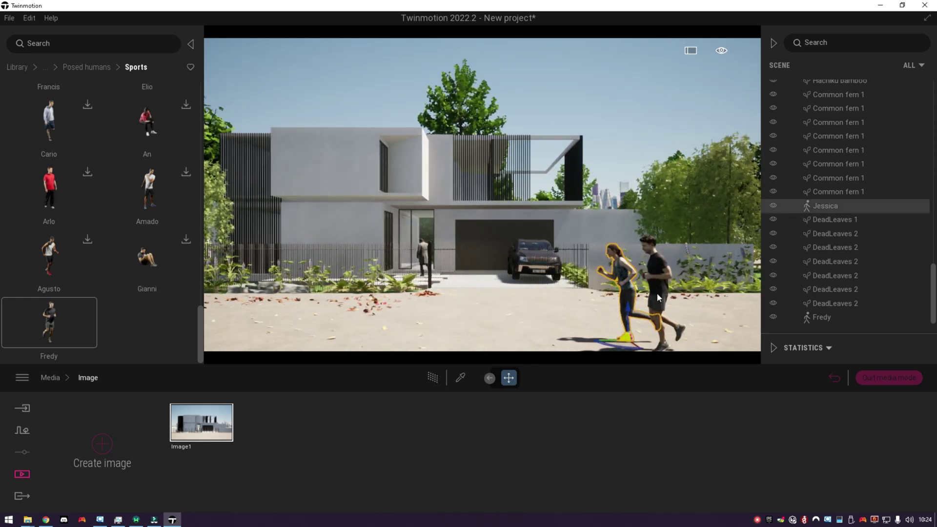
drag(605, 311, 260, 310)
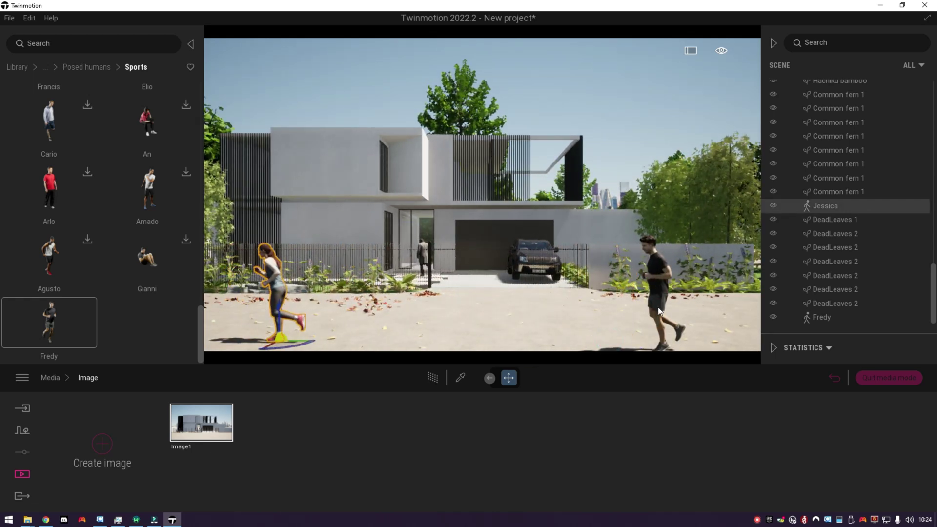
click(659, 309)
right_drag(570, 237, 555, 285)
drag(664, 303, 301, 292)
click(201, 422)
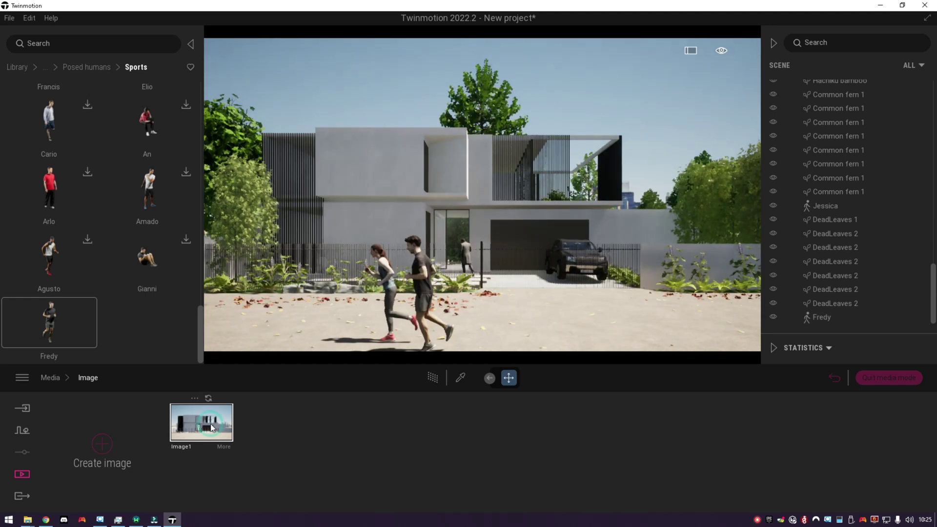
- Shift Jessica and Fredy farther left from the entrance, keeping them side by side, and review them in Image1
click(397, 336)
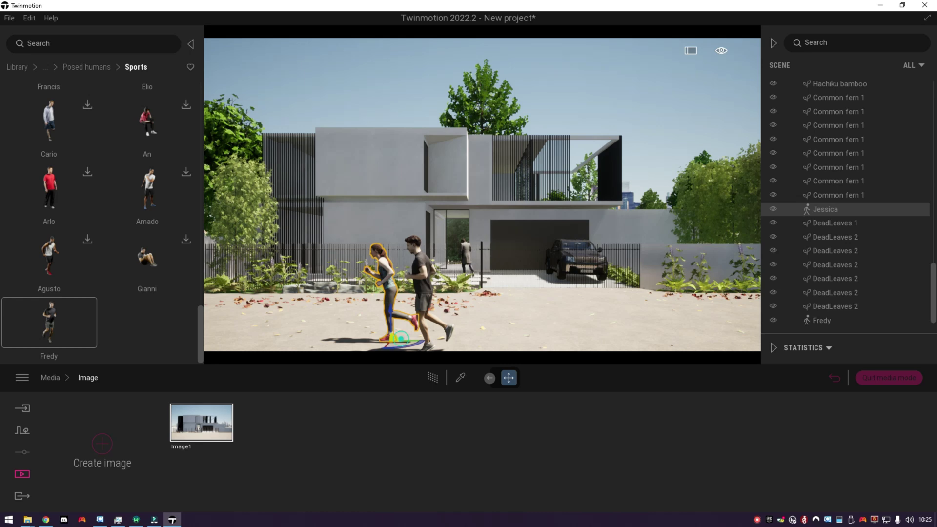
shift+middle_drag(401, 339, 398, 362)
click(398, 329)
drag(386, 309, 326, 337)
right_drag(434, 234, 425, 265)
click(442, 232)
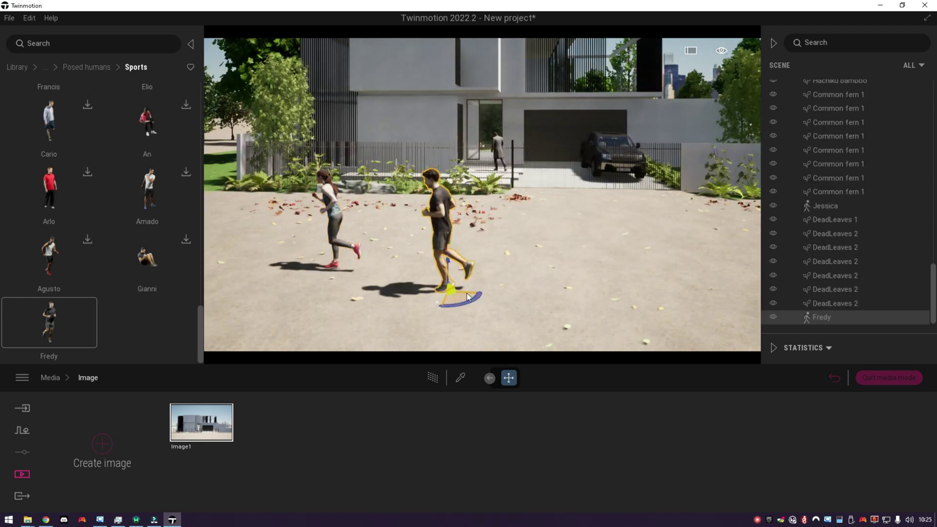
drag(467, 293, 379, 283)
click(210, 421)
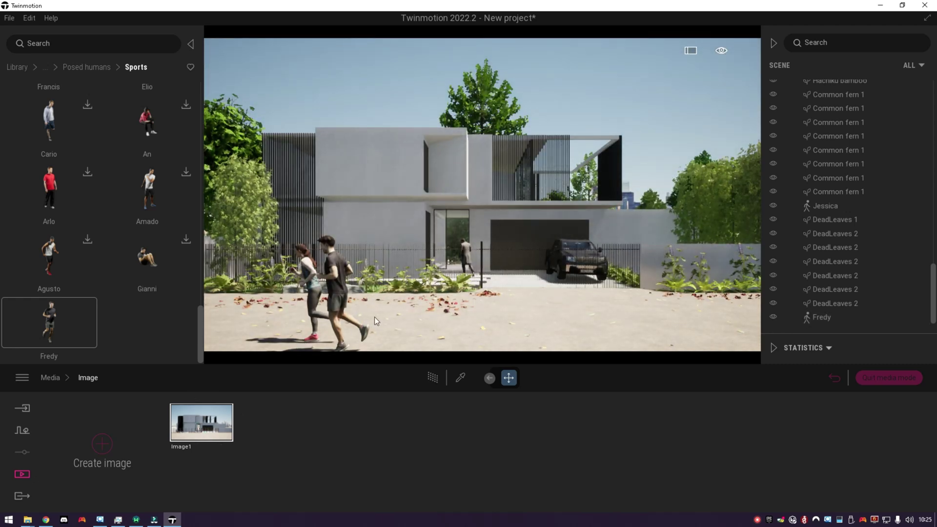
- Leave the Image1 media view and open the Concrete category of the material library
click(881, 380)
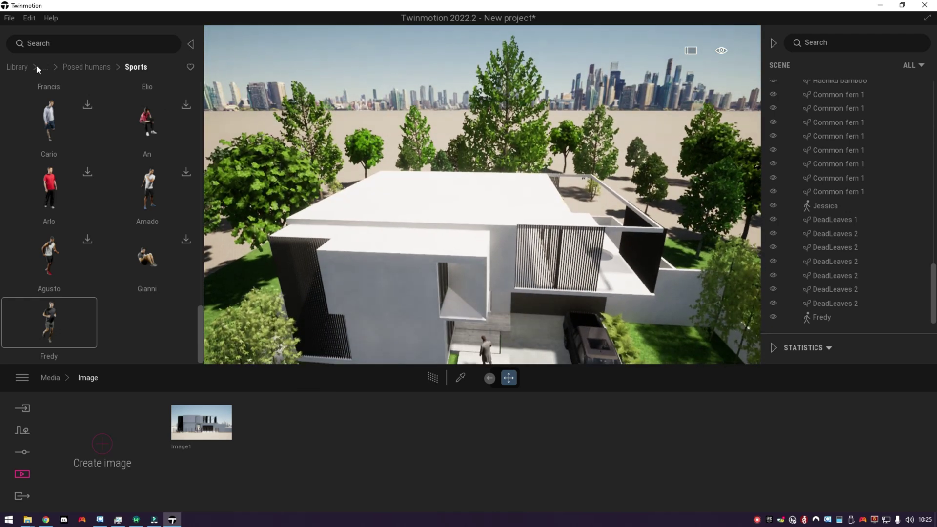
click(36, 65)
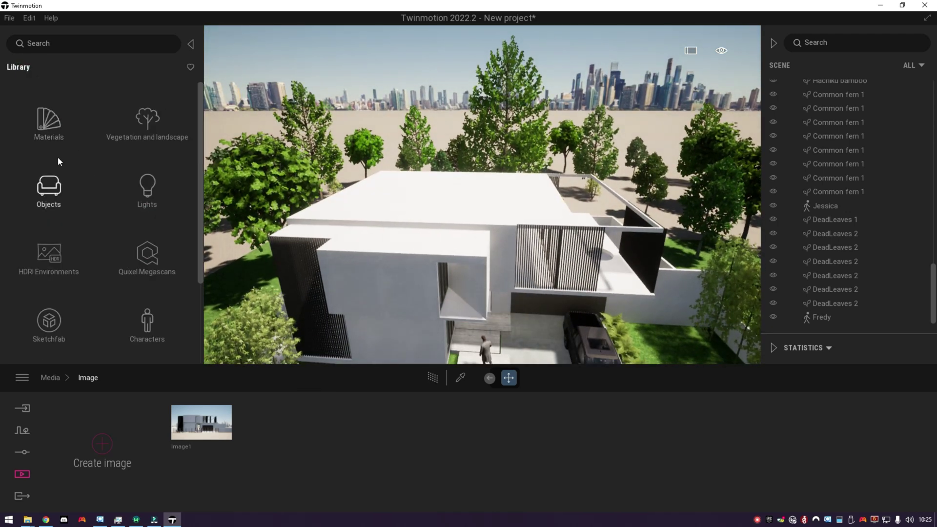
click(53, 146)
click(49, 188)
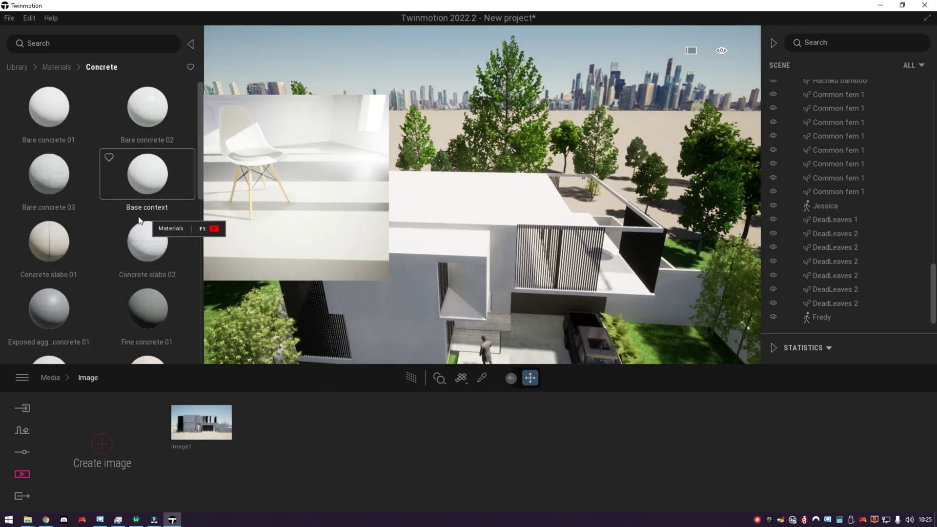
- Browse the concrete materials and apply Swept concrete 02 to the house's exterior walls
scroll(113, 273, down, 5)
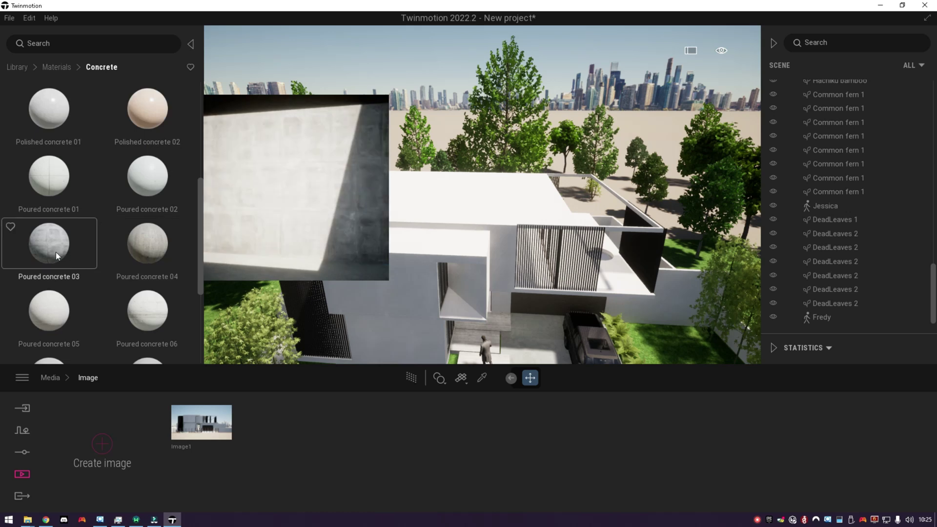
click(55, 251)
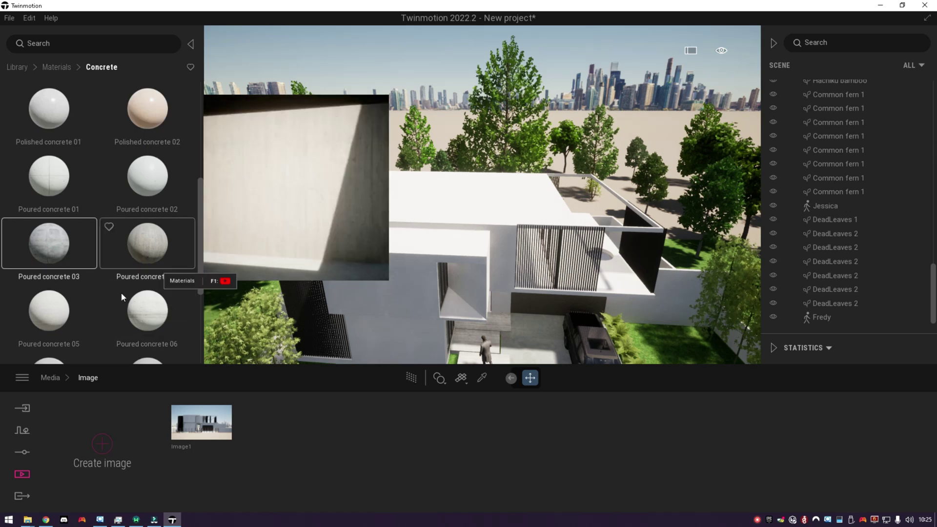
scroll(57, 326, down, 1)
scroll(45, 279, down, 1)
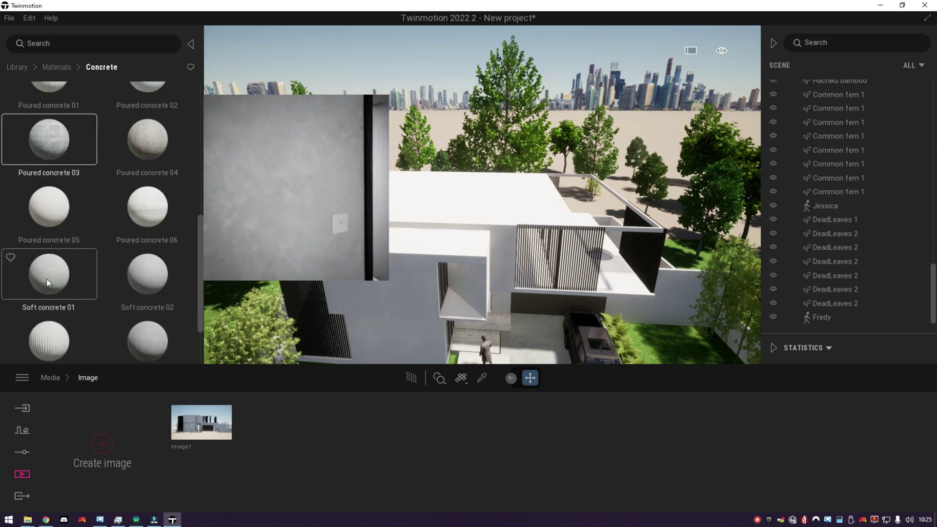
drag(46, 279, 126, 276)
scroll(141, 273, down, 2)
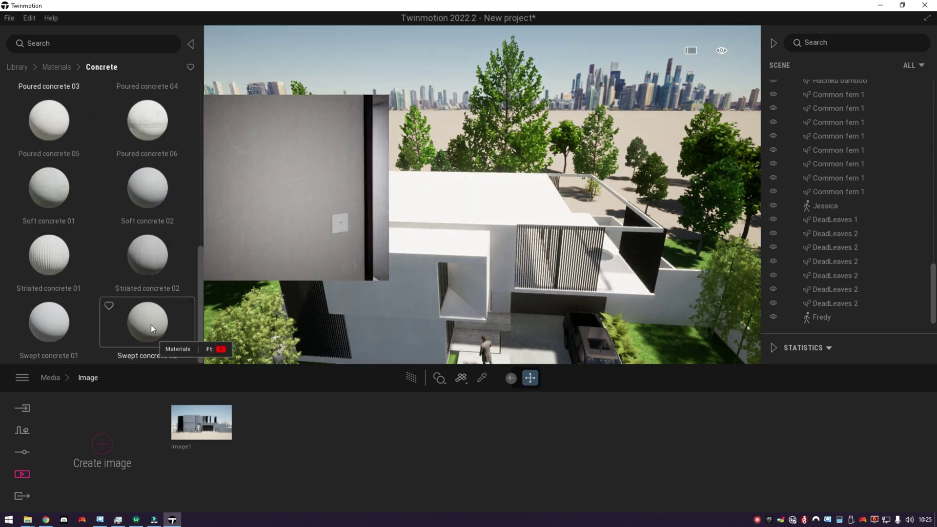
drag(151, 324, 377, 321)
- Inspect the front wall up close and set the scale of Swept concrete 02 to 2.42
key(q)
key(w)
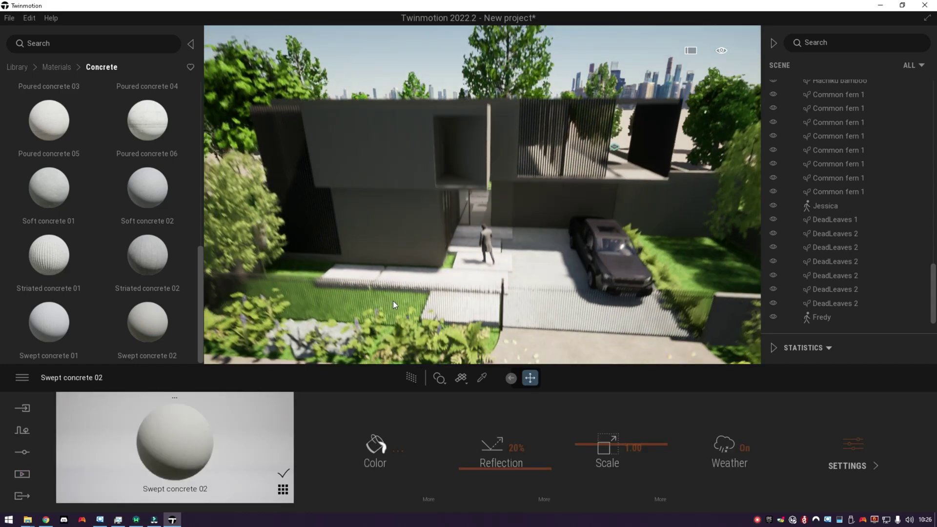
key(w)
key(a)
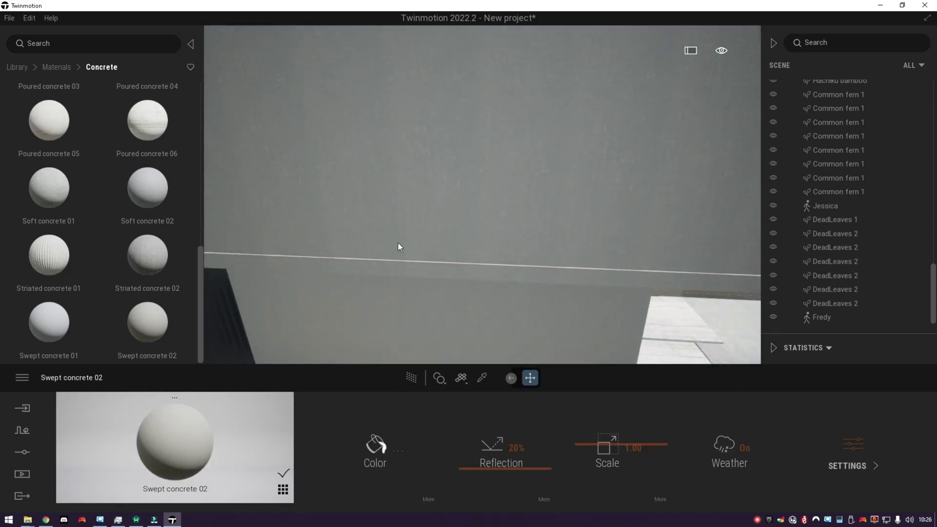
key(q)
key(w)
key(s)
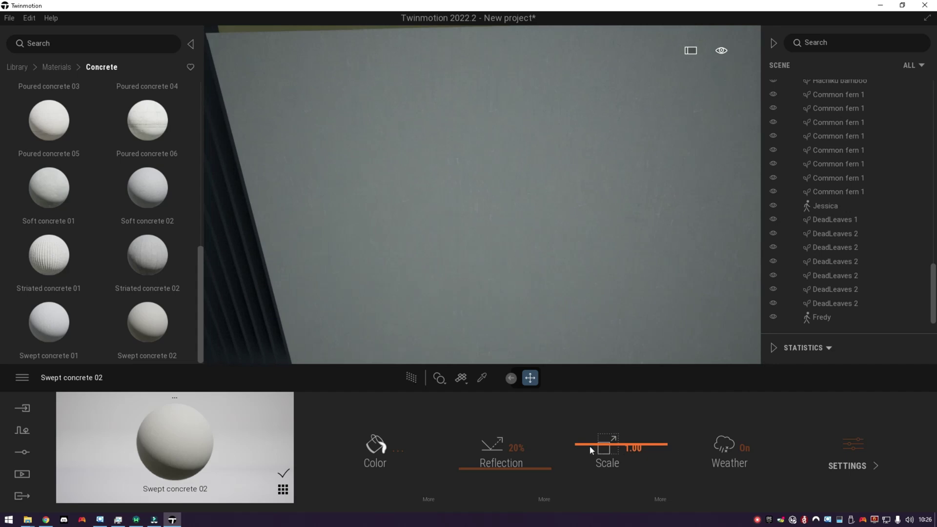
key(s)
- Apply Brushed aluminium 01 to the house's vertical slats, darken its color and set its reflection to 62%
click(53, 67)
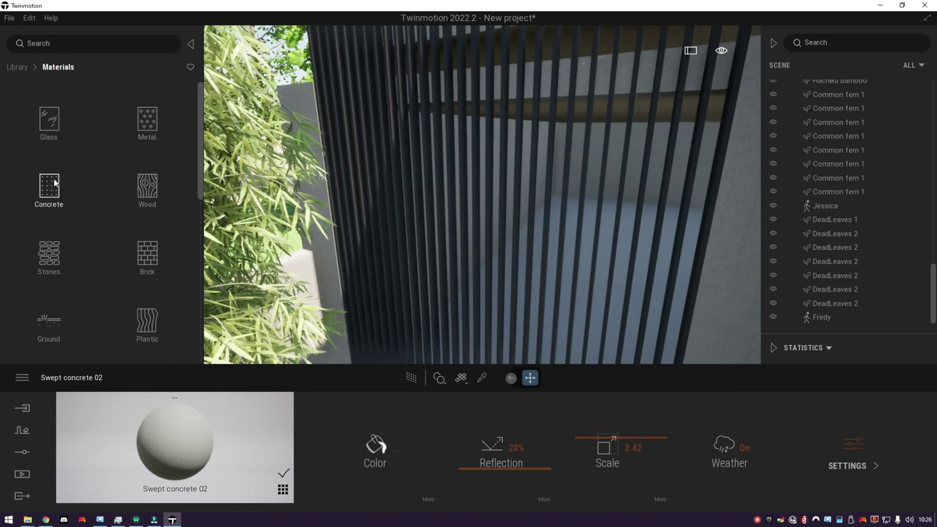
click(130, 128)
mouse_move(59, 116)
mouse_down()
mouse_move(455, 194)
mouse_move(457, 260)
mouse_up()
click(432, 189)
click(392, 454)
click(513, 354)
drag(472, 444, 471, 434)
- Apply Matt chrome to the window frames behind the slats and set its color to grey 767676
middle_drag(556, 226, 386, 221)
scroll(396, 221, down, 5)
scroll(384, 219, up, 5)
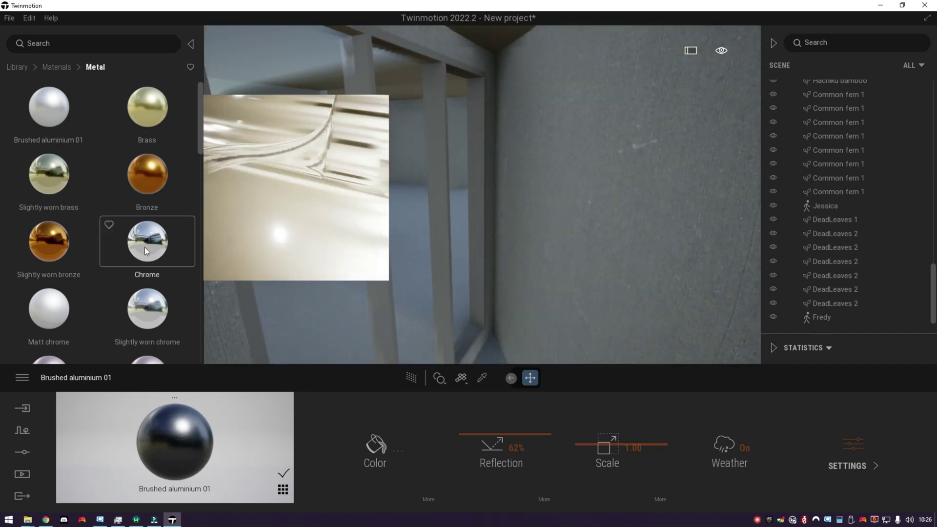
drag(51, 315, 382, 278)
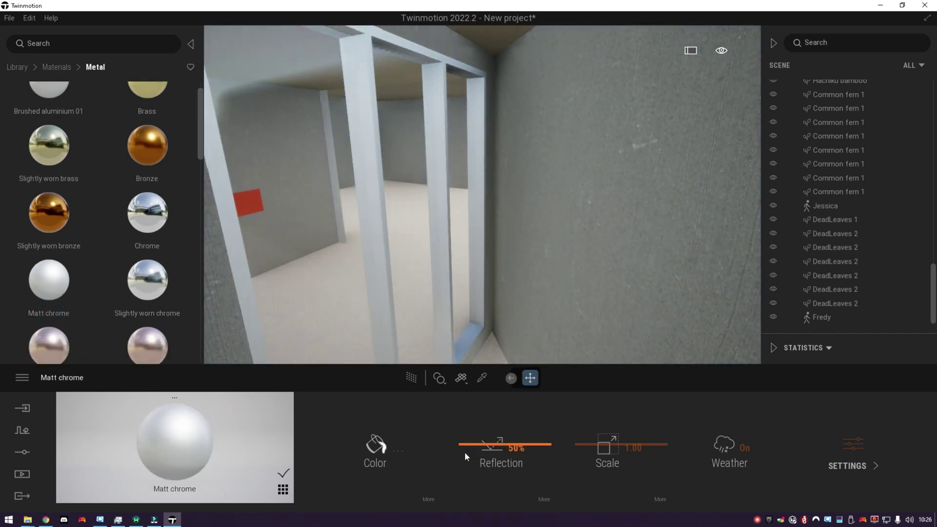
click(381, 449)
drag(456, 233, 453, 254)
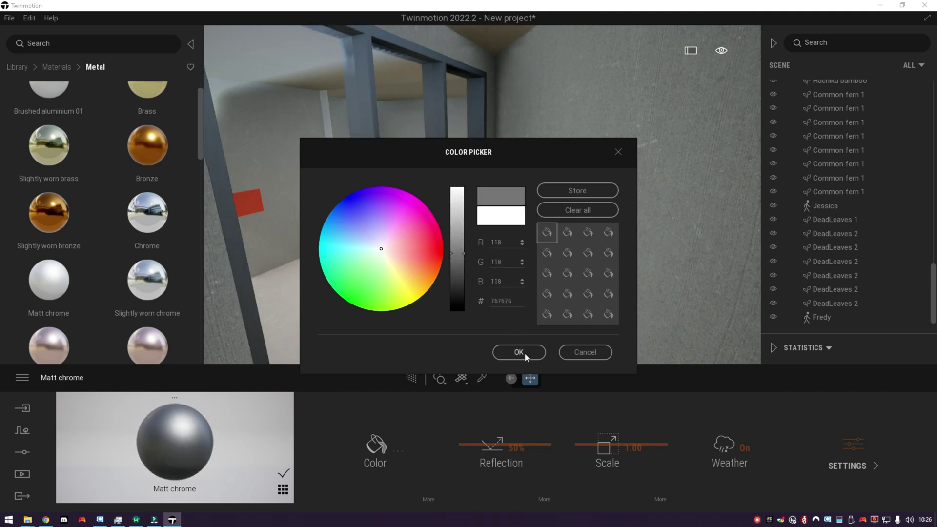
click(519, 353)
- Apply Clear glass from the Glass materials to the panes of the framed window
click(54, 67)
click(46, 108)
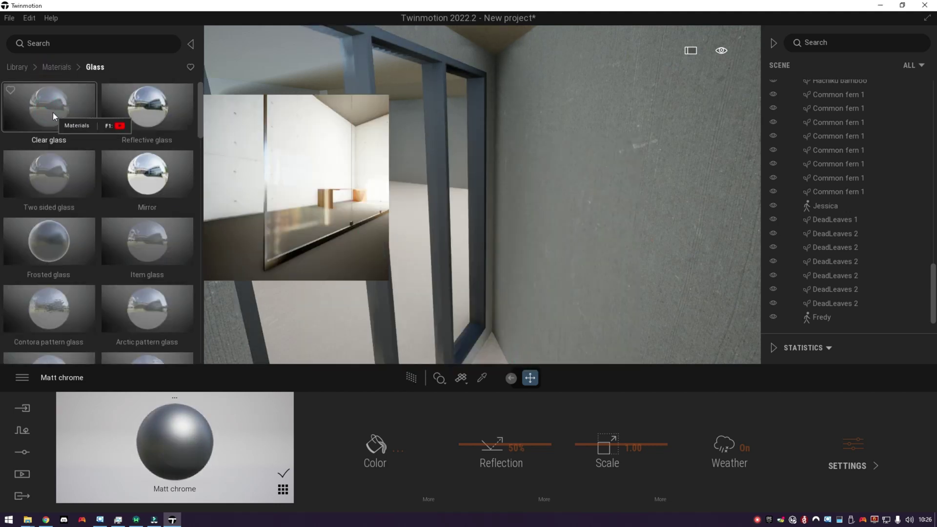
drag(53, 113, 371, 191)
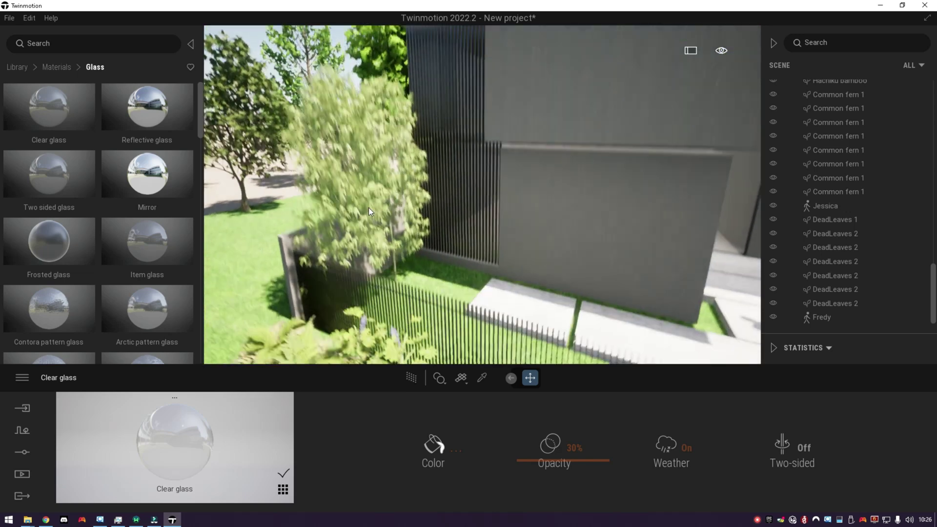
- Look over the house front up to the entrance and apply Clear glass to the glazing beside the front door
scroll(379, 174, up, 8)
right_drag(446, 203, 337, 190)
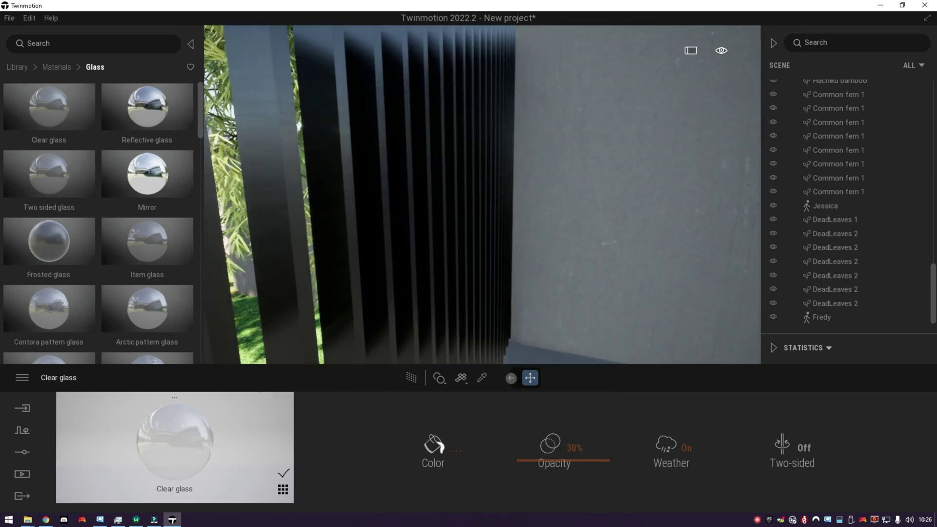
scroll(546, 221, up, 6)
right_drag(531, 218, 484, 188)
scroll(496, 207, up, 3)
scroll(484, 187, up, 3)
drag(62, 108, 396, 178)
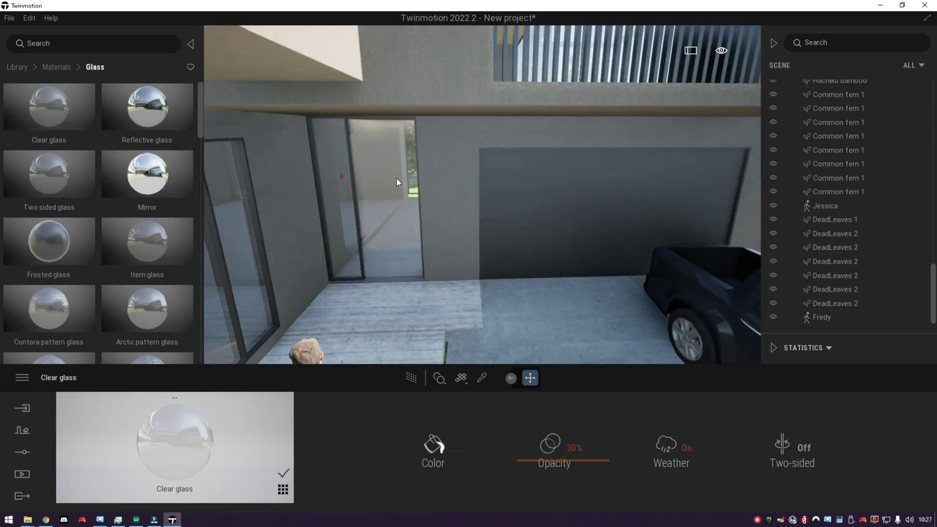
- Sample the front fence's material with the material picker and examine the fence from near and far
scroll(421, 252, down, 5)
right_drag(421, 252, 349, 253)
scroll(531, 258, up, 5)
right_drag(531, 257, 542, 279)
click(481, 378)
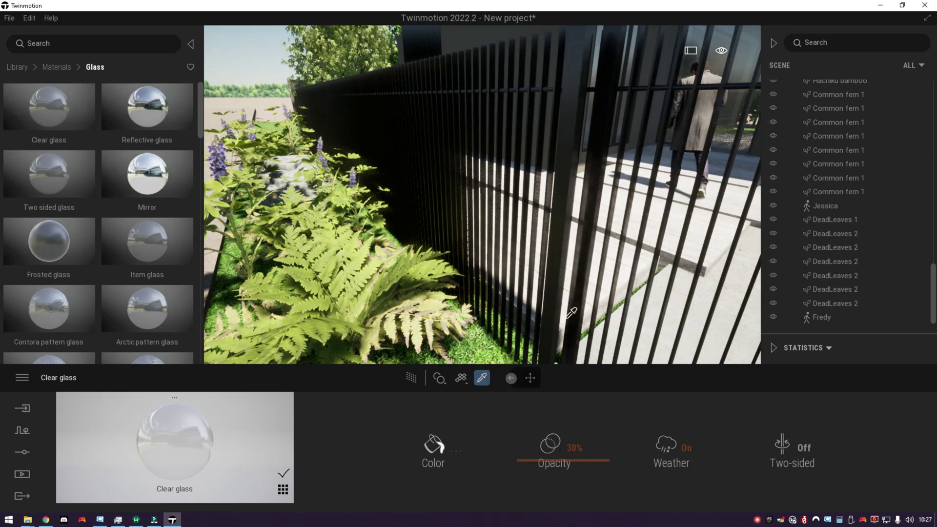
click(551, 320)
scroll(551, 318, down, 5)
mouse_move(551, 318)
right_down()
mouse_move(528, 281)
mouse_move(576, 289)
right_up()
scroll(532, 276, up, 10)
scroll(576, 289, down, 10)
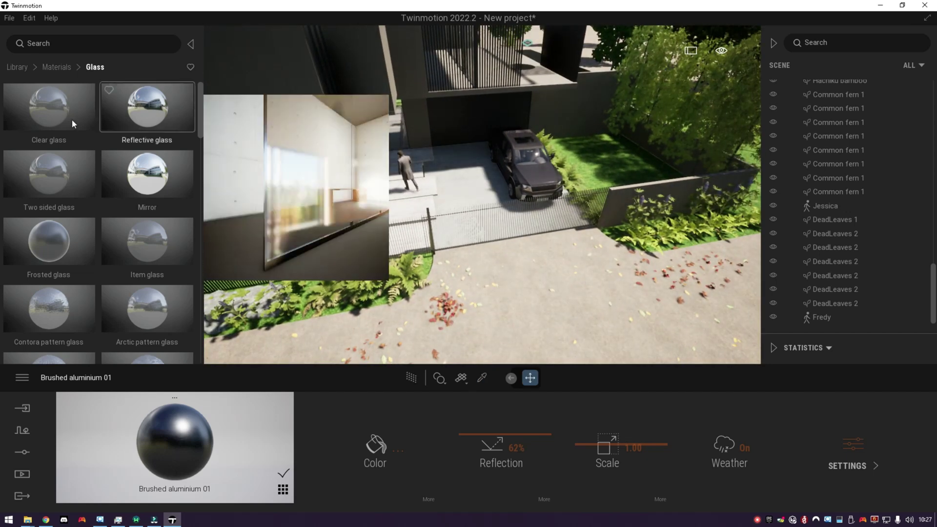
- Apply Asphalt 1 from the Man-made ground materials to the road in front of the house
click(57, 67)
click(57, 317)
click(35, 120)
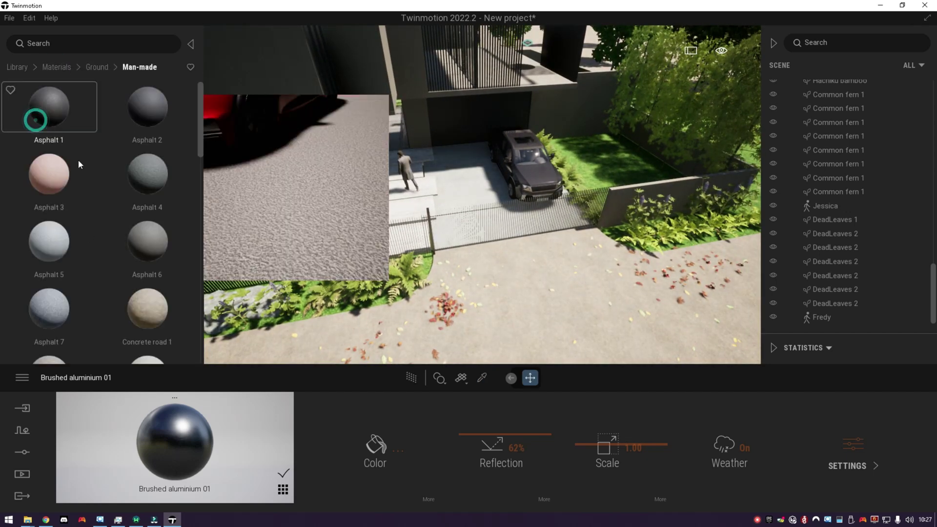
scroll(547, 244, up, 5)
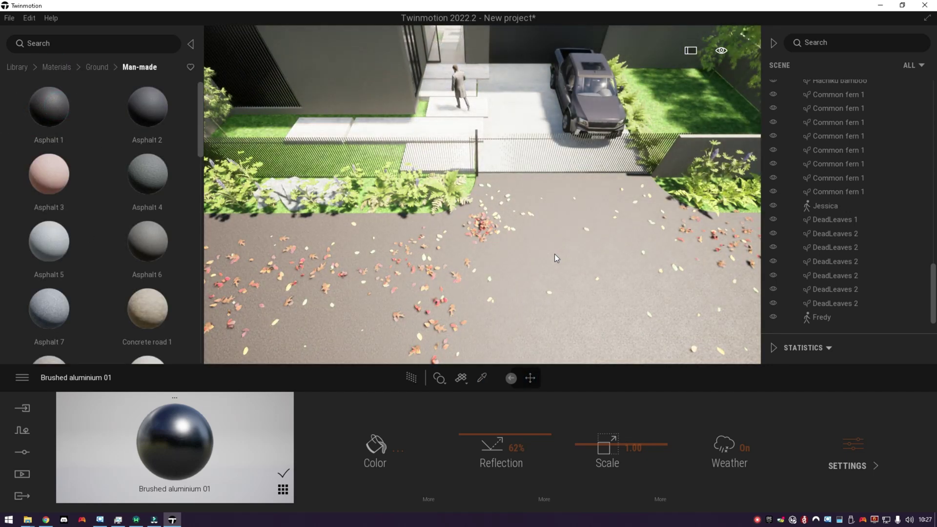
click(554, 258)
mouse_move(67, 110)
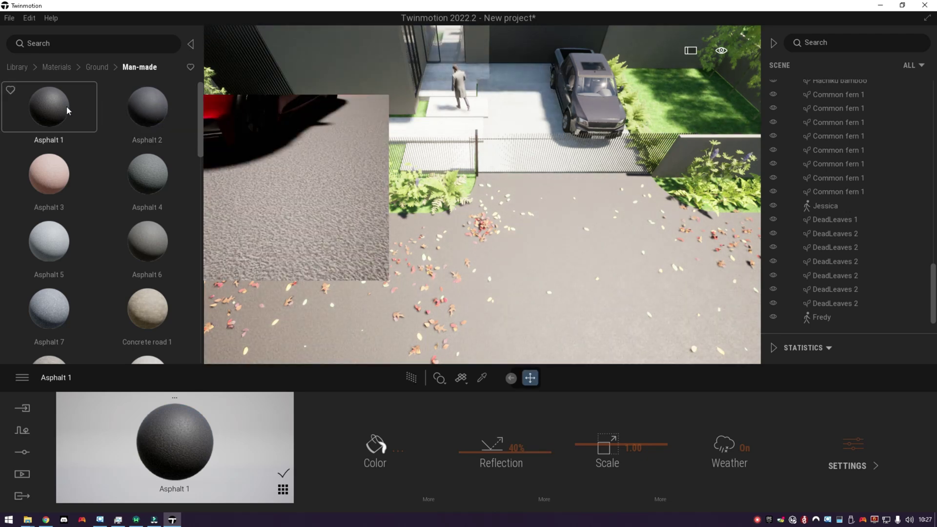
click(526, 266)
click(60, 105)
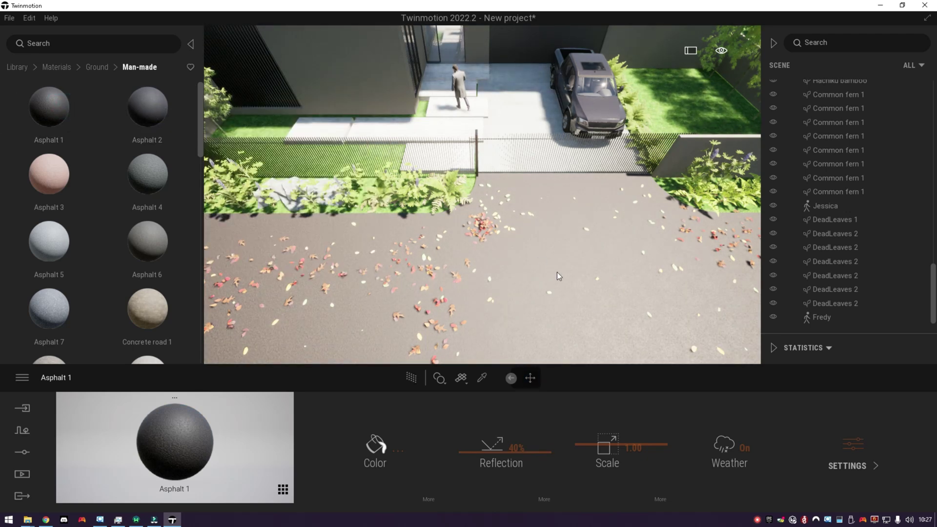
click(557, 272)
- Darken the color of Asphalt 1 to a grey of about 727272 and review the result in Image1
key(q)
click(404, 447)
drag(457, 225, 462, 259)
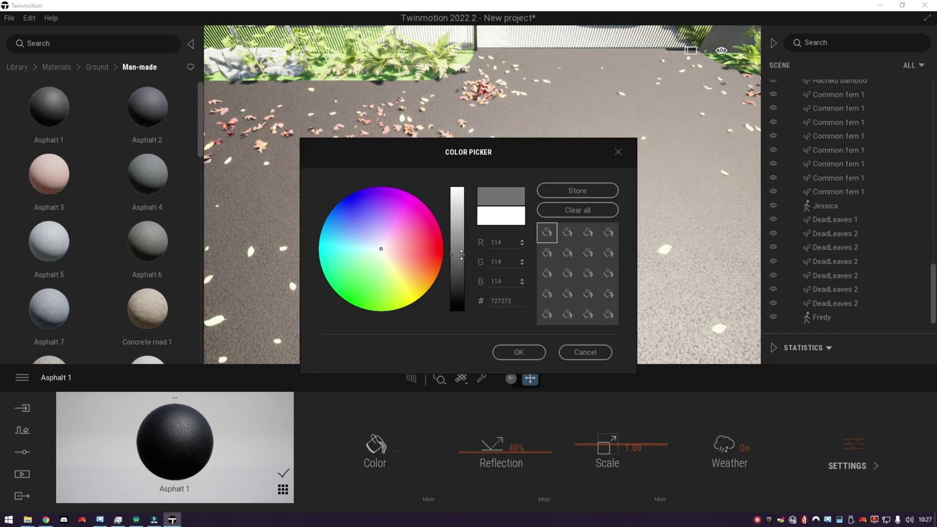
click(518, 352)
click(22, 474)
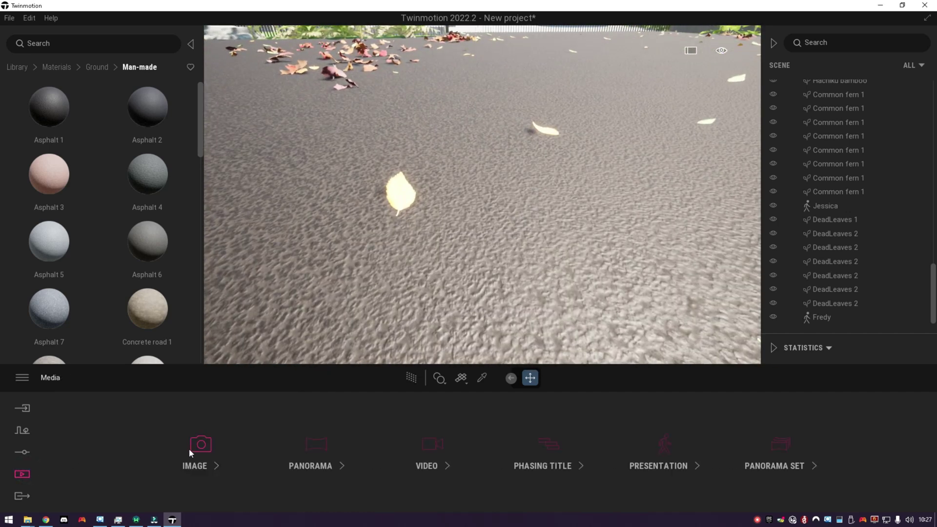
click(192, 447)
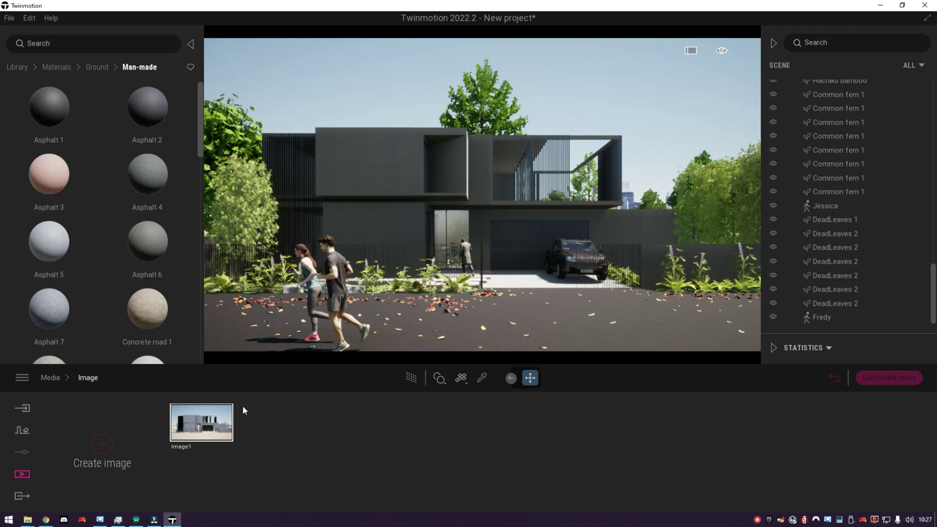
click(481, 377)
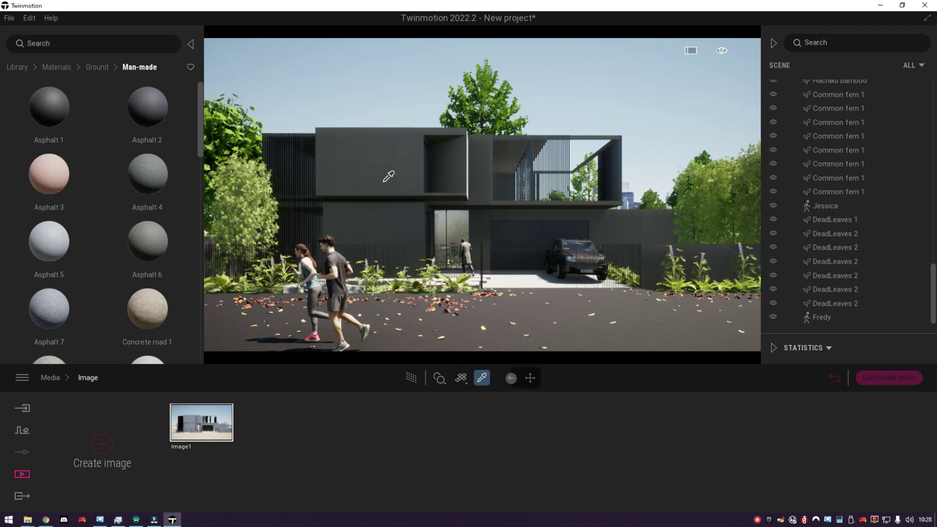
click(389, 176)
click(397, 449)
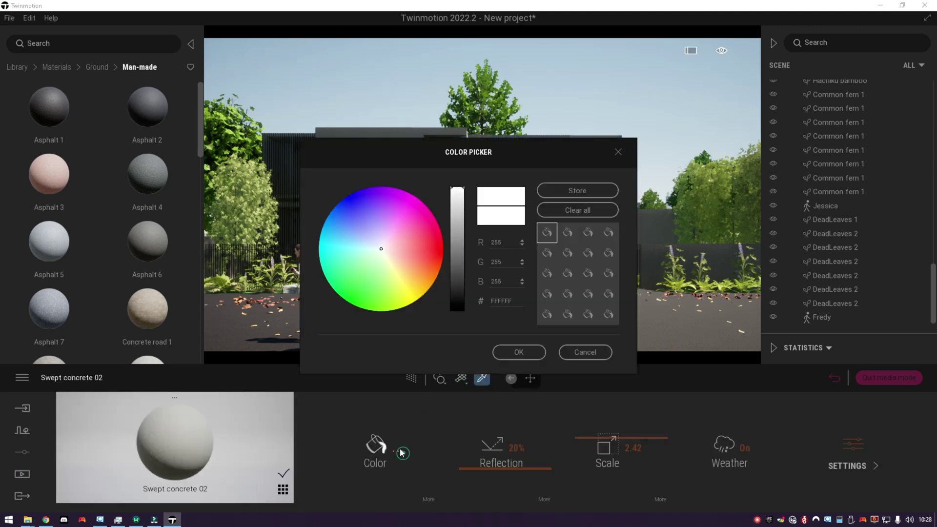
click(366, 107)
- Replace the concrete on the house's exterior walls with Poured concrete 02
click(55, 68)
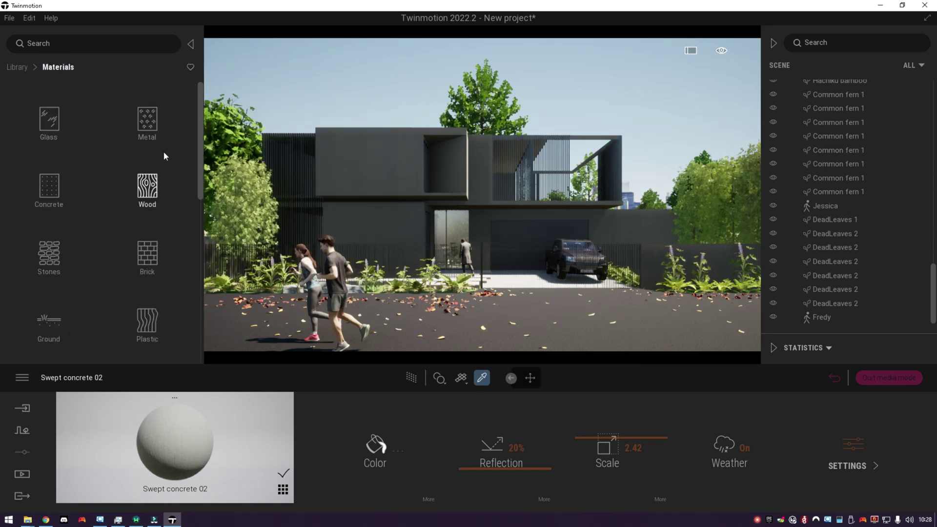
click(49, 197)
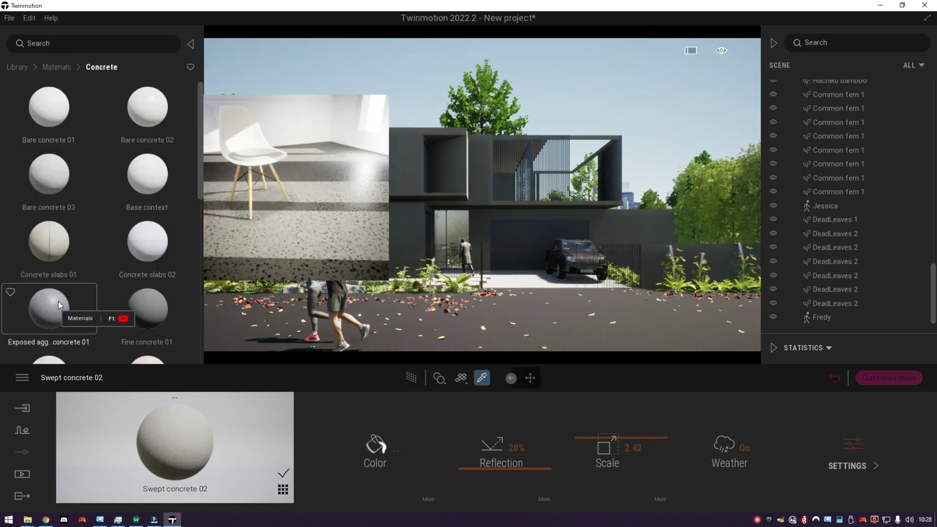
scroll(58, 300, down, 3)
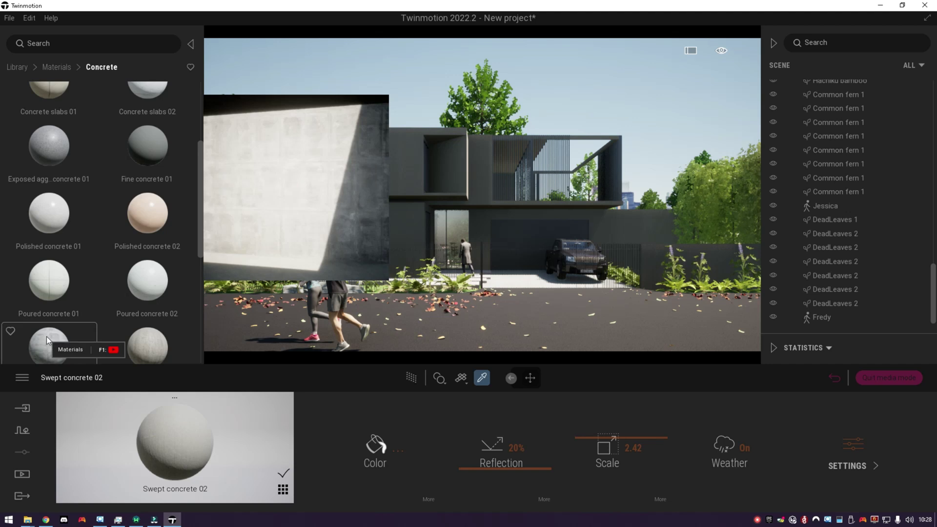
drag(148, 280, 397, 212)
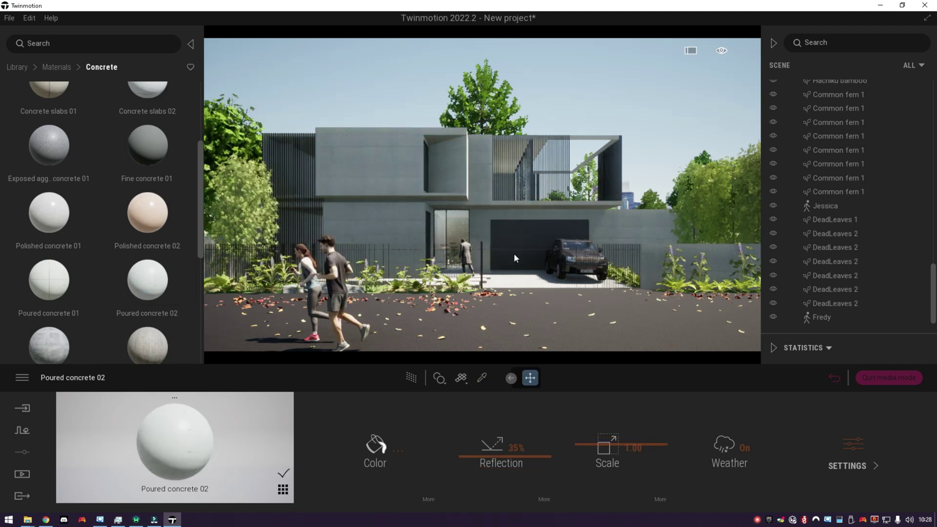
- Preview Image1 with the Path Tracer, switch it off and return to the library's top level
click(22, 478)
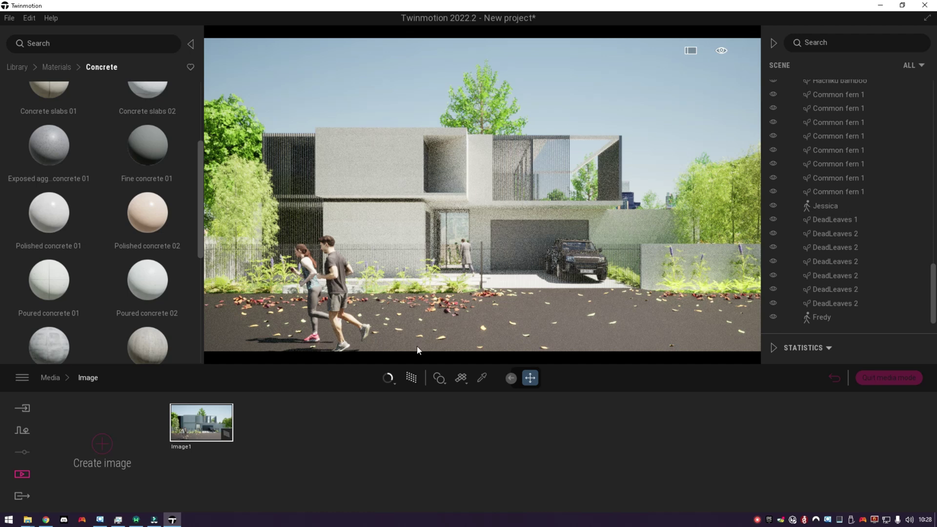
click(412, 378)
click(20, 67)
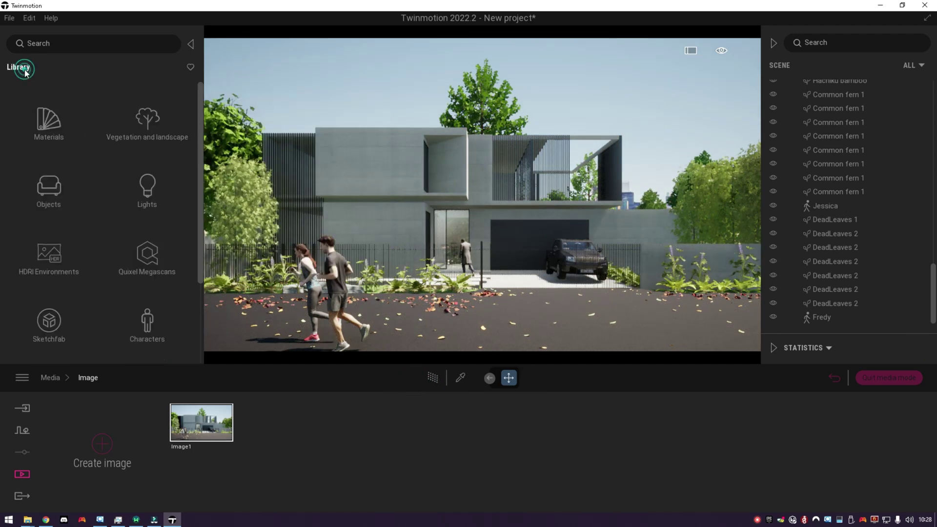
- Open the HDRI Environments library and set the environment in Image1's lighting settings to Sky Light HDRI
click(44, 246)
click(234, 447)
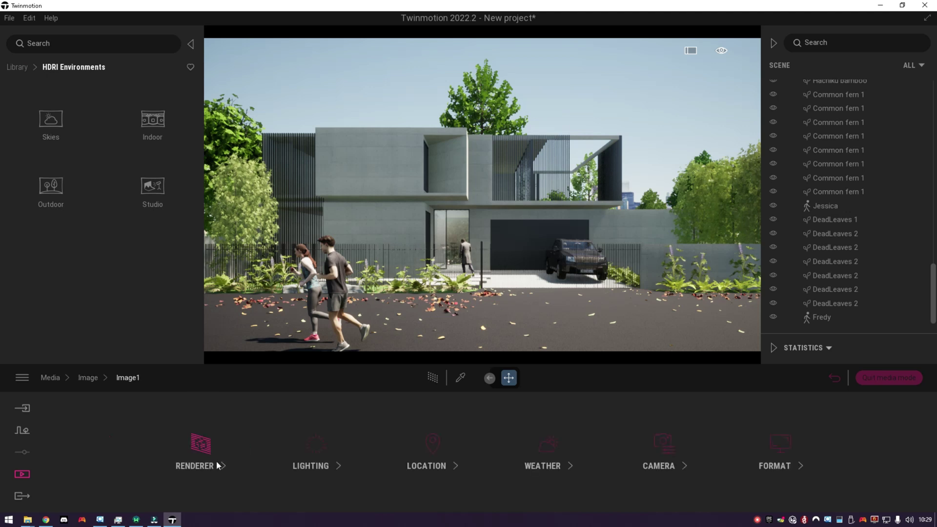
click(313, 464)
click(221, 448)
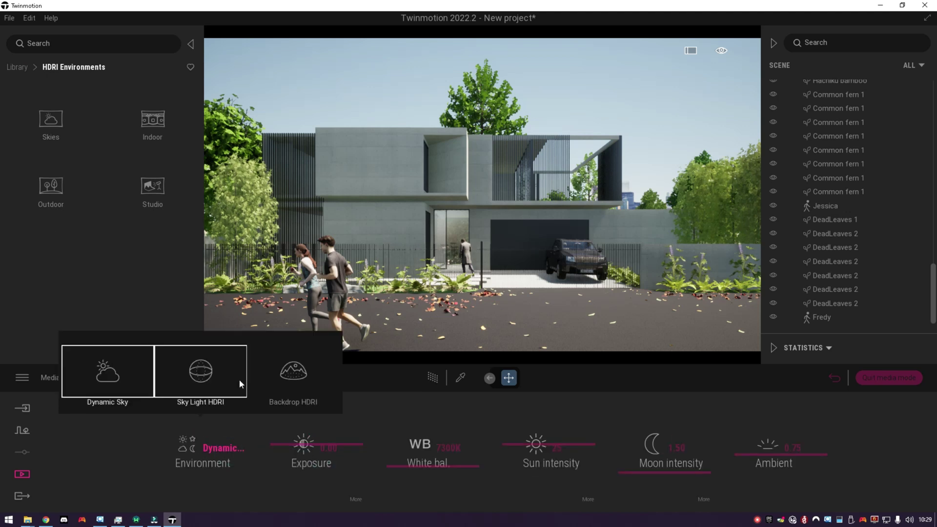
click(201, 376)
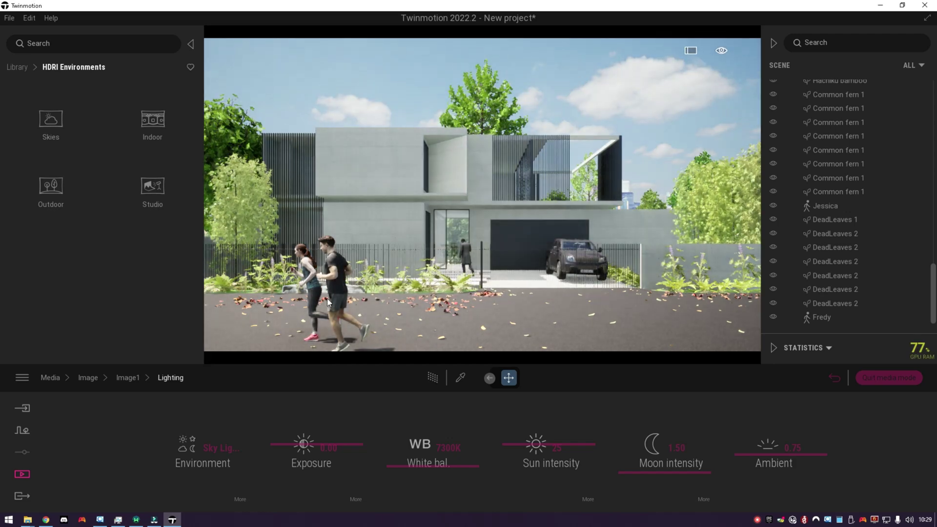
- Download the MoAf Cloudy 08 sky from the cloudy Morning and afternoon HDRI skies and return to the library's top level
click(55, 123)
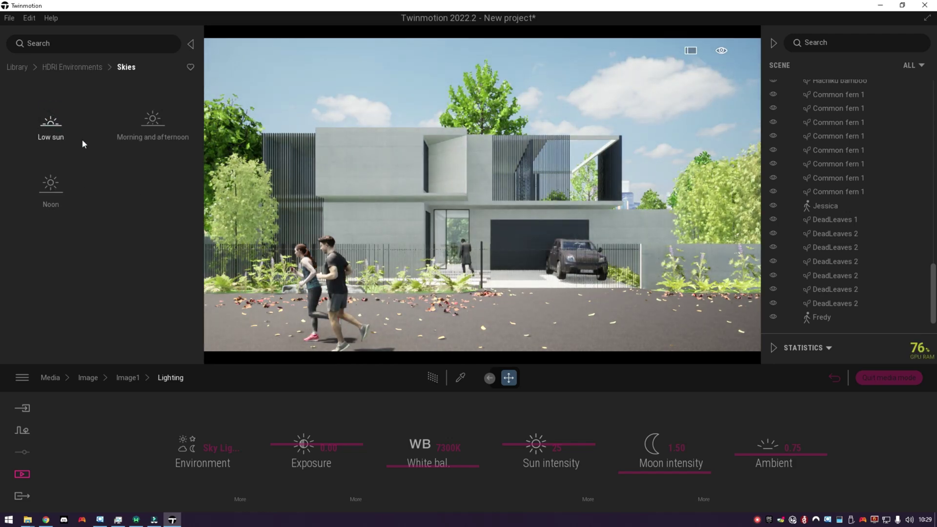
click(152, 121)
click(152, 122)
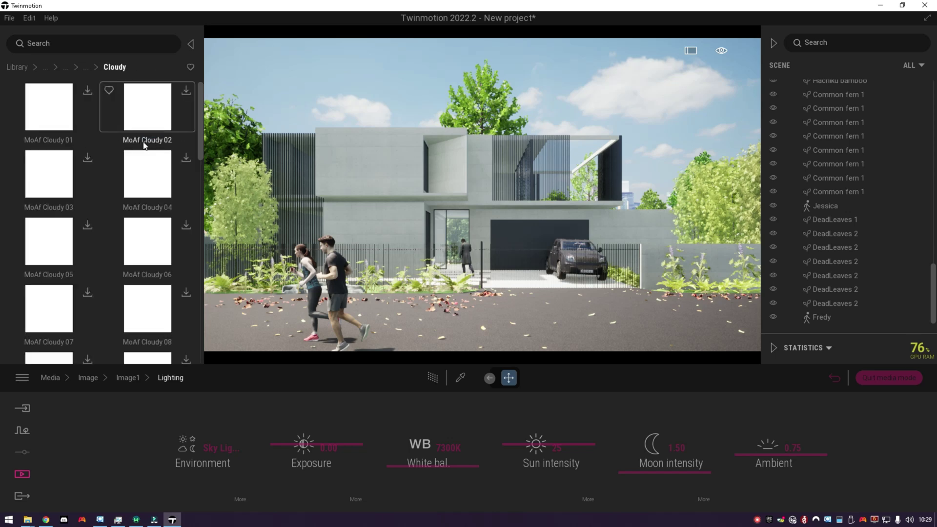
scroll(94, 255, down, 2)
scroll(92, 251, up, 1)
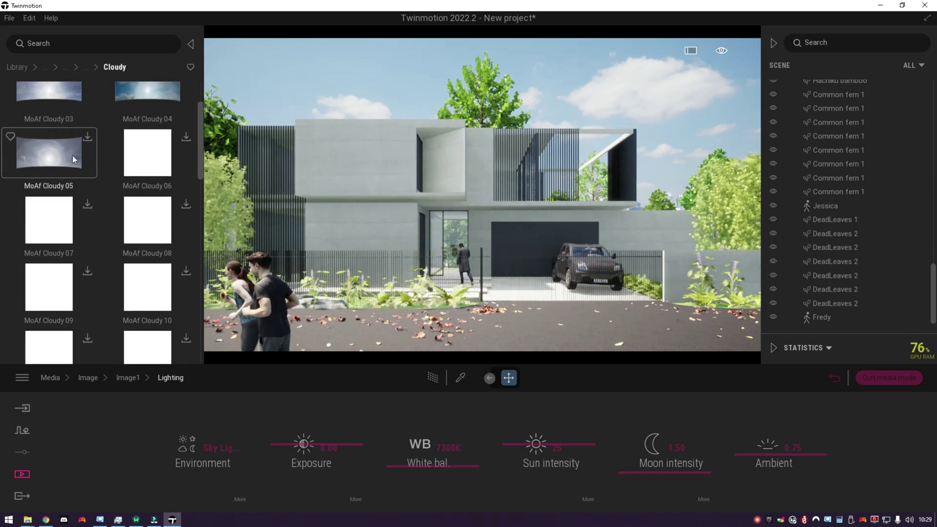
scroll(147, 258, down, 3)
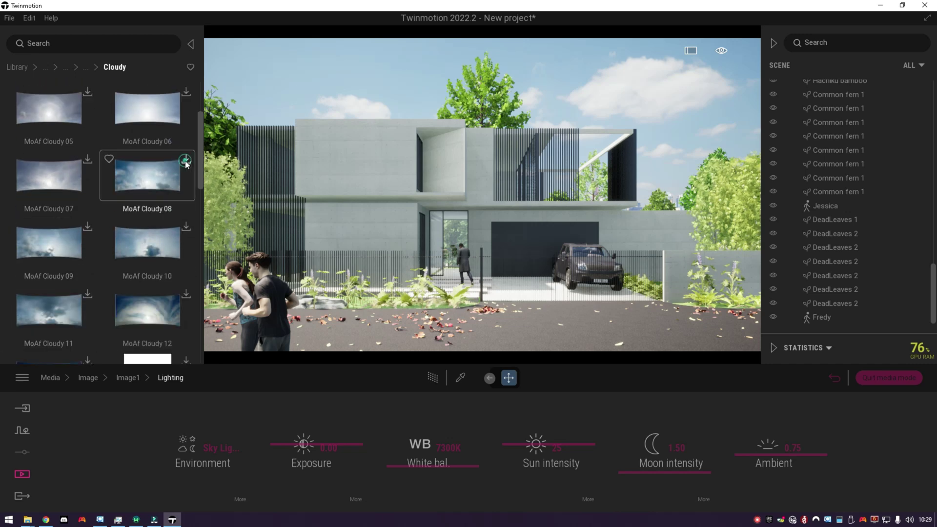
click(19, 68)
- Leave media mode and place two Norway Spruce trees on the ground behind the house
scroll(385, 201, down, 2)
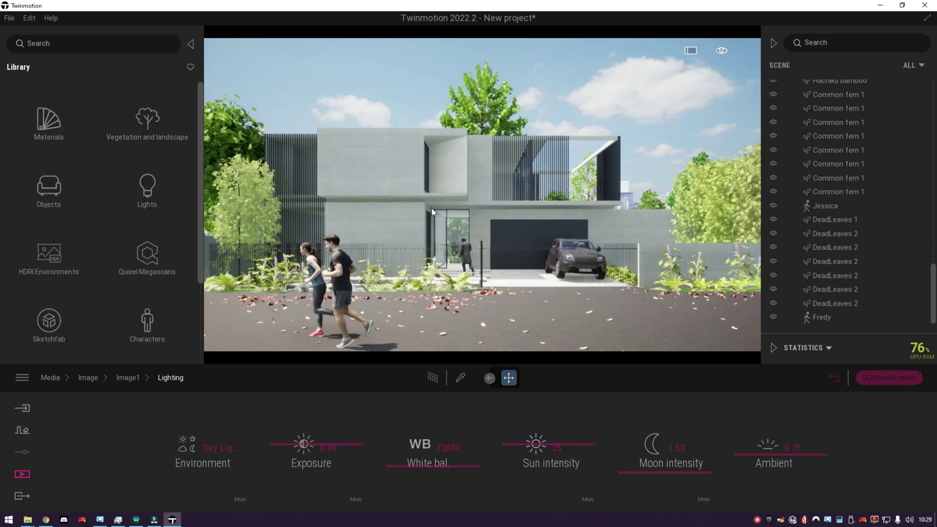
shift+middle_drag(492, 237, 409, 251)
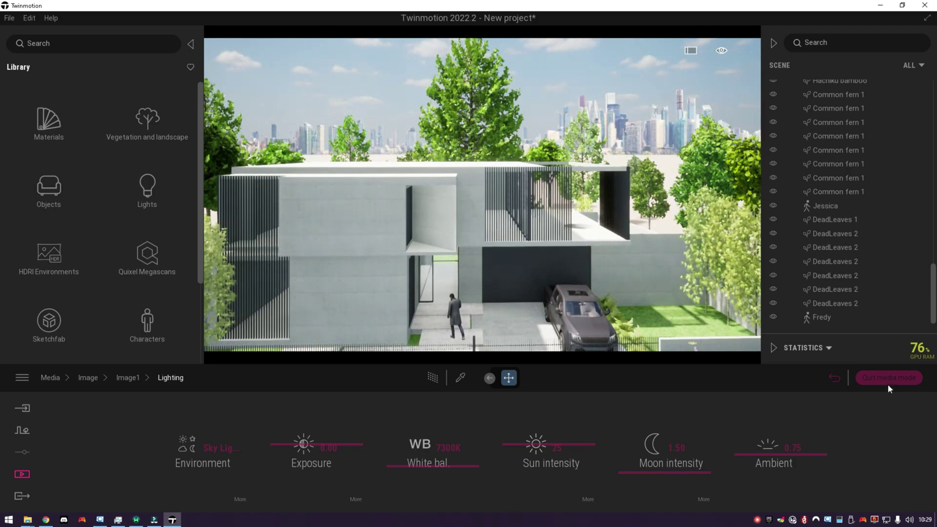
click(888, 379)
right_drag(339, 252, 370, 259)
key(e)
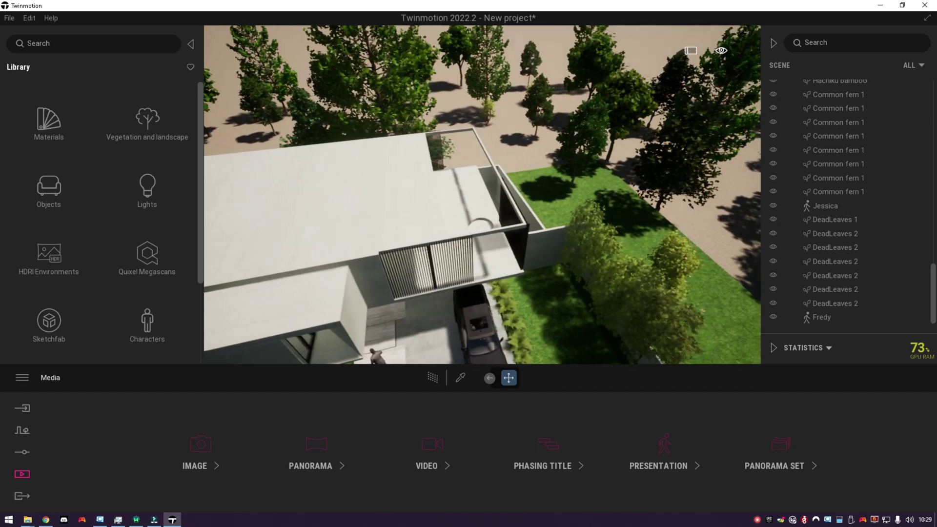
click(146, 122)
click(142, 125)
drag(153, 254, 513, 163)
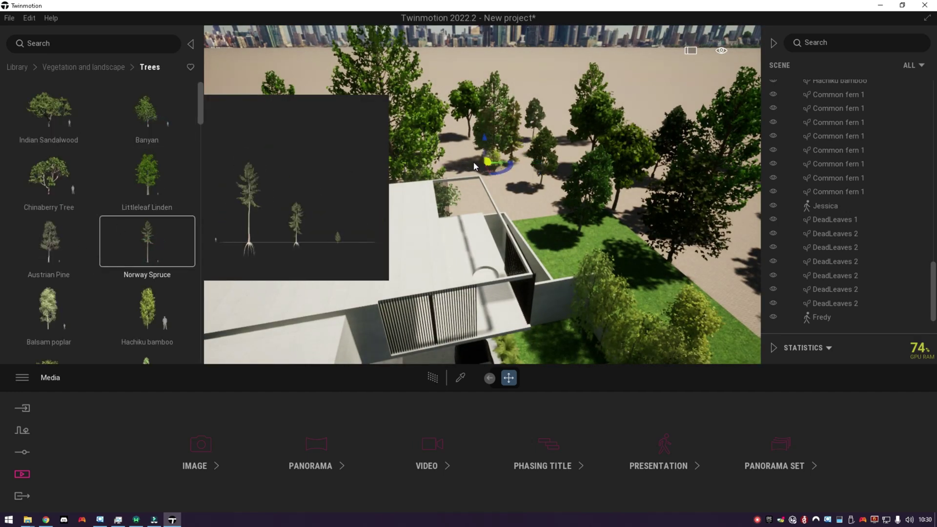
- Select both Norway Spruce trees in the scene list and set their age to about 89%
right_click(908, 232)
drag(932, 265, 934, 313)
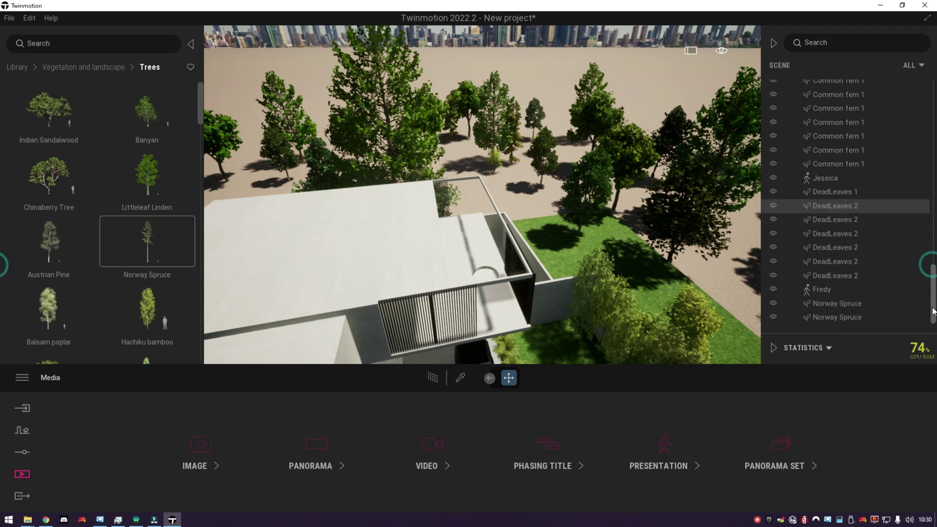
click(842, 304)
ctrl+click(841, 320)
drag(128, 435, 132, 413)
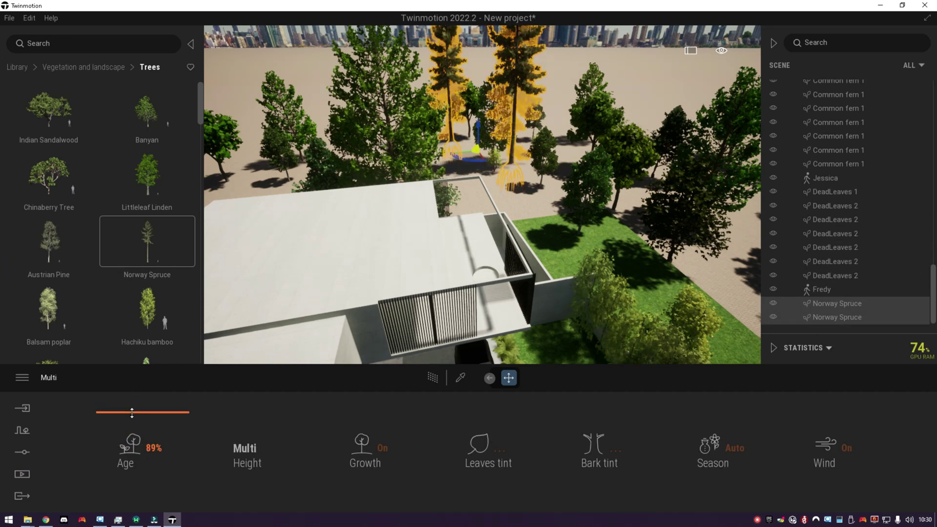
click(313, 65)
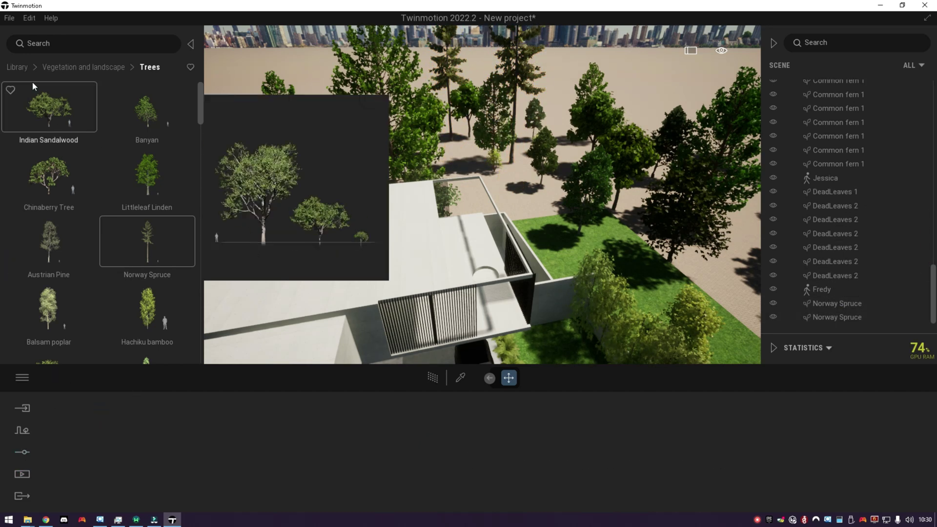
- Reopen the cloudy Morning and afternoon skies in the HDRI Environments library to check the MoAf Cloudy 08 download
click(17, 66)
click(117, 120)
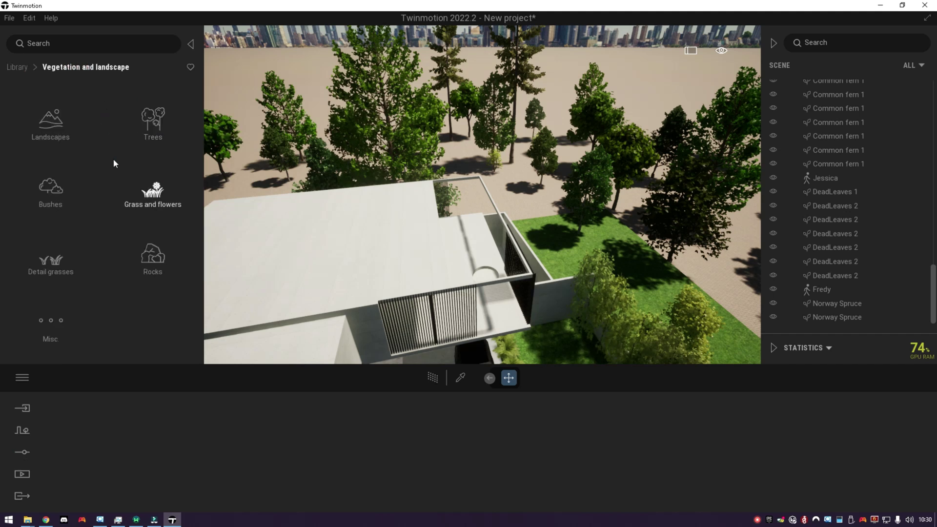
click(17, 67)
click(57, 195)
click(51, 120)
click(145, 123)
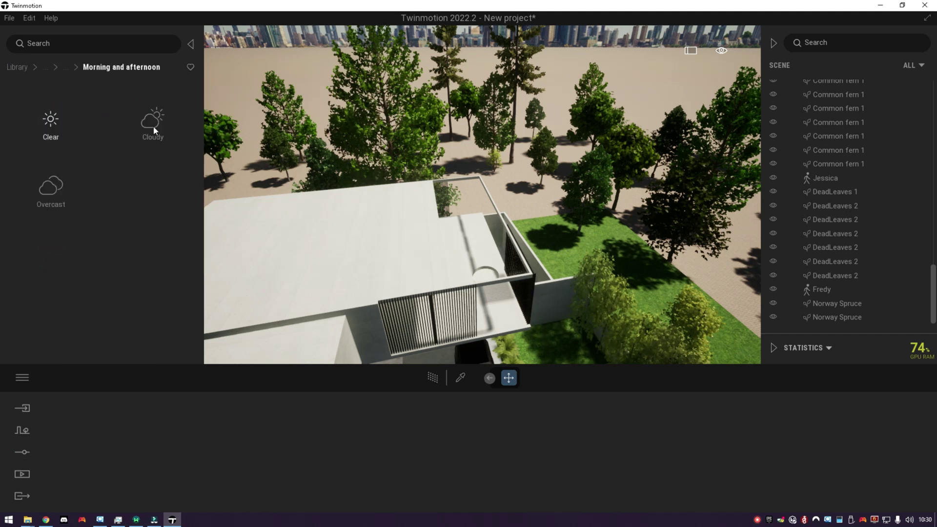
click(153, 122)
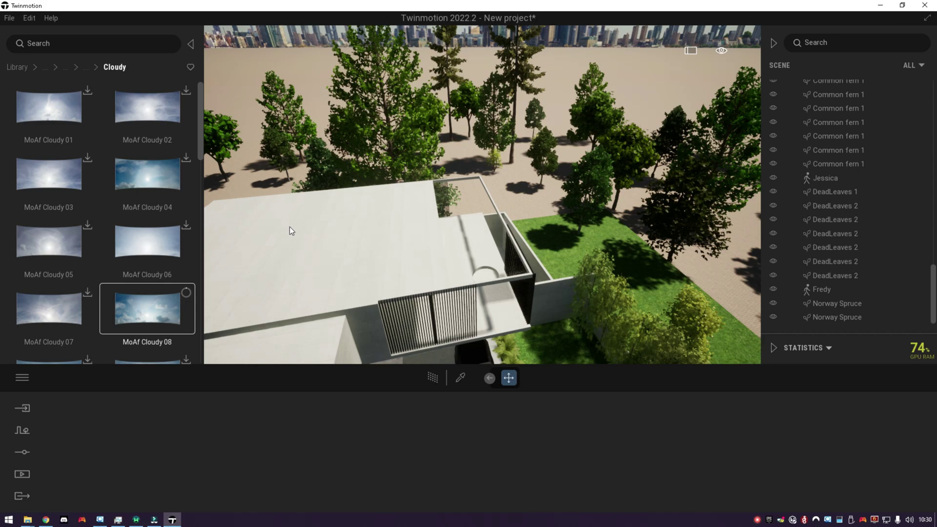
- Return to the saved Image1 view and download the MoAf Cloudy 02 sky
key(s)
key(q)
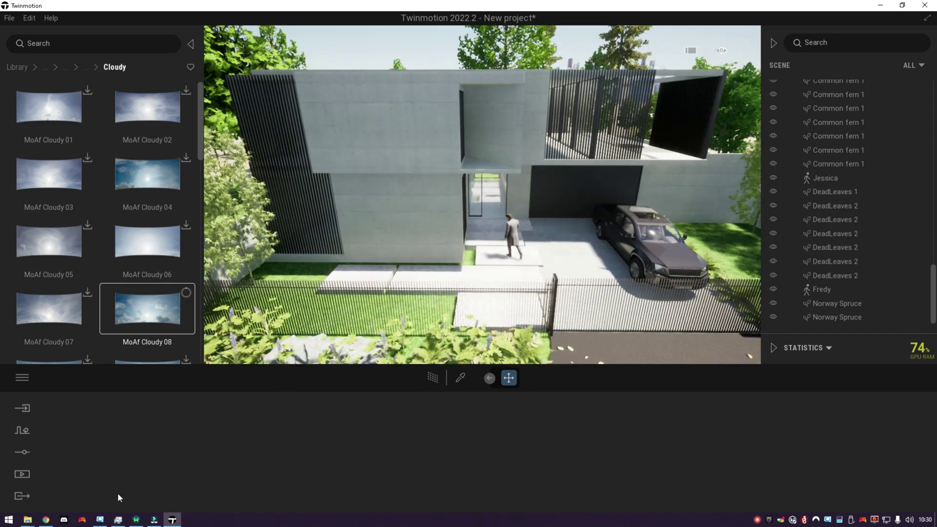
click(22, 474)
click(202, 426)
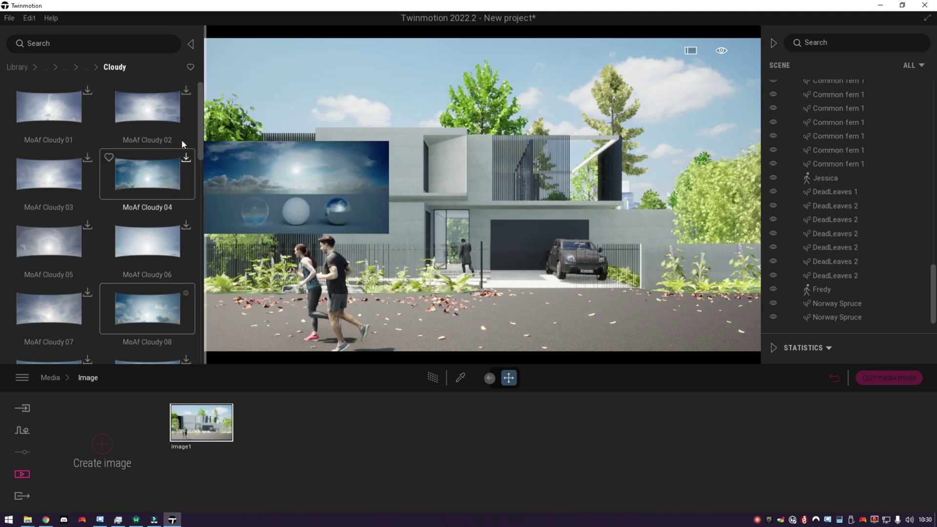
click(185, 92)
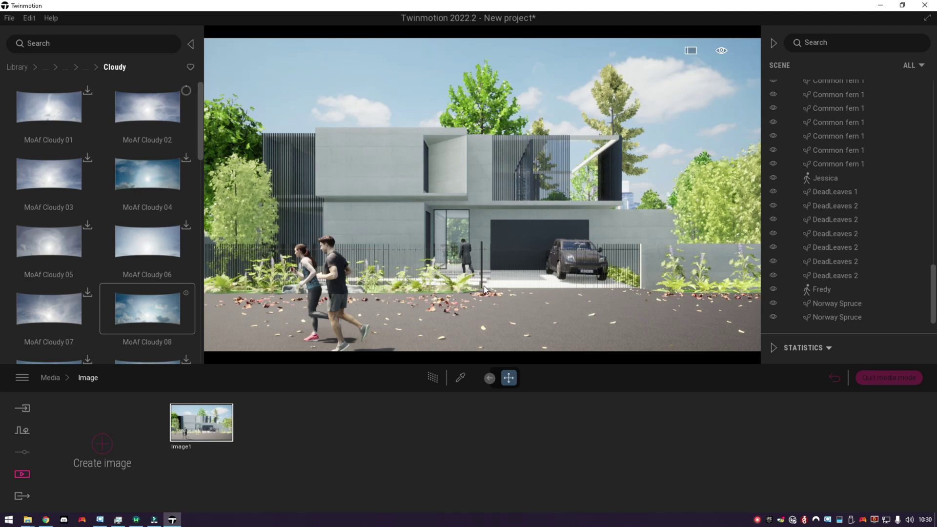
- Set the rotation of Image1's Sky Light HDRI to 13°
click(228, 433)
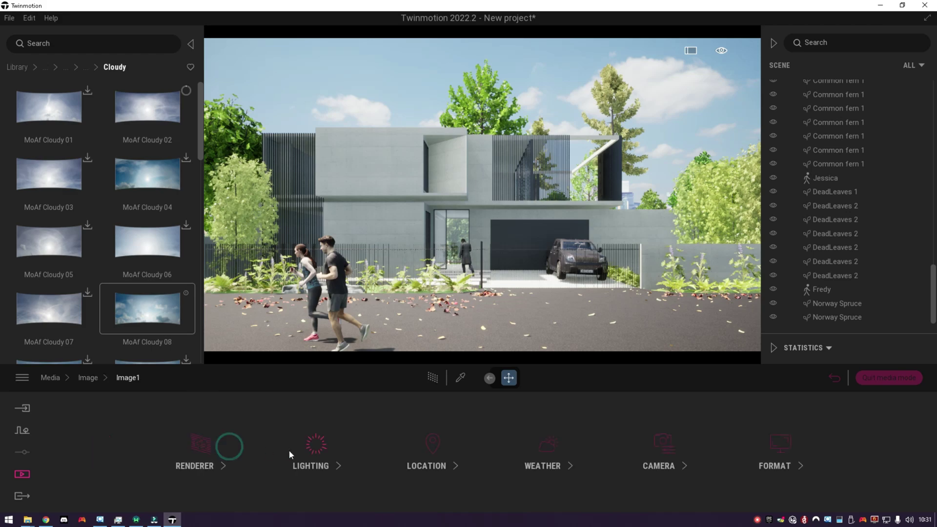
click(289, 451)
click(239, 498)
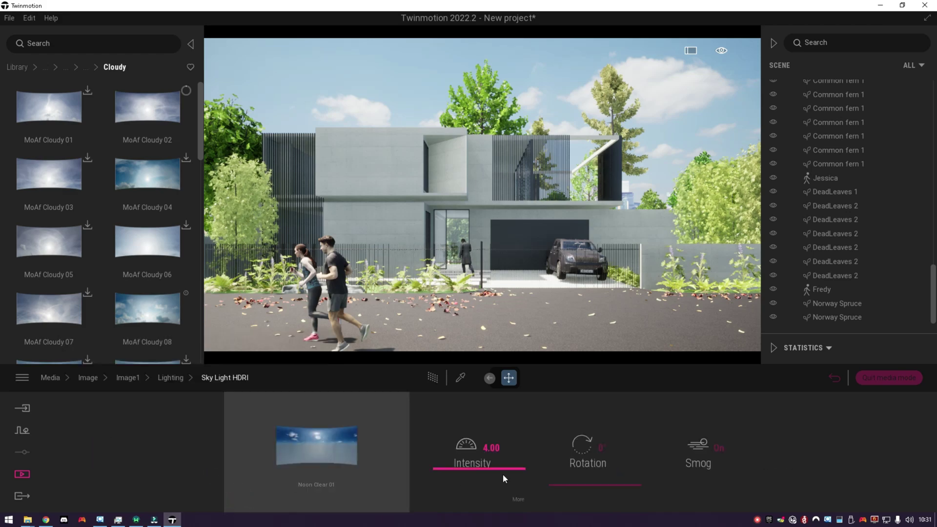
drag(565, 473, 542, 482)
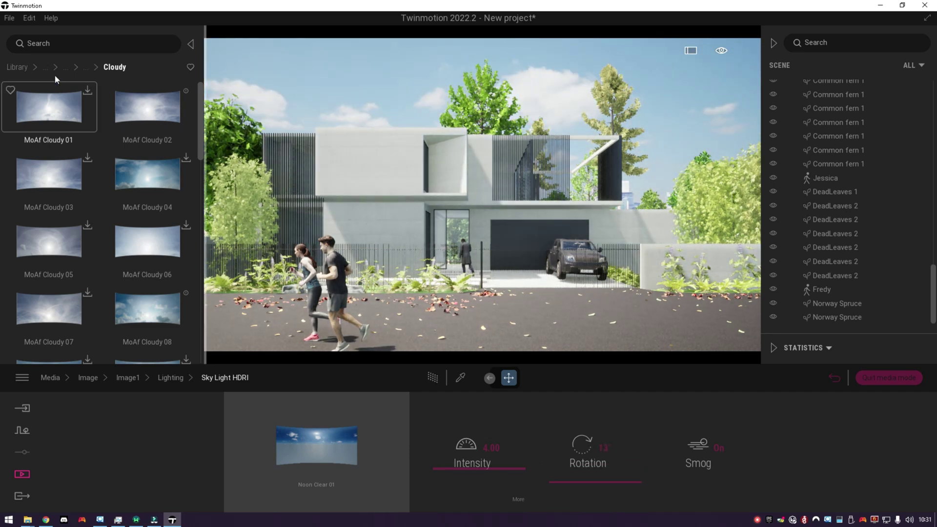
- Browse the Clear and Overcast categories of the Low sun HDRI skies and preview Image1 with the Path Tracer
click(17, 66)
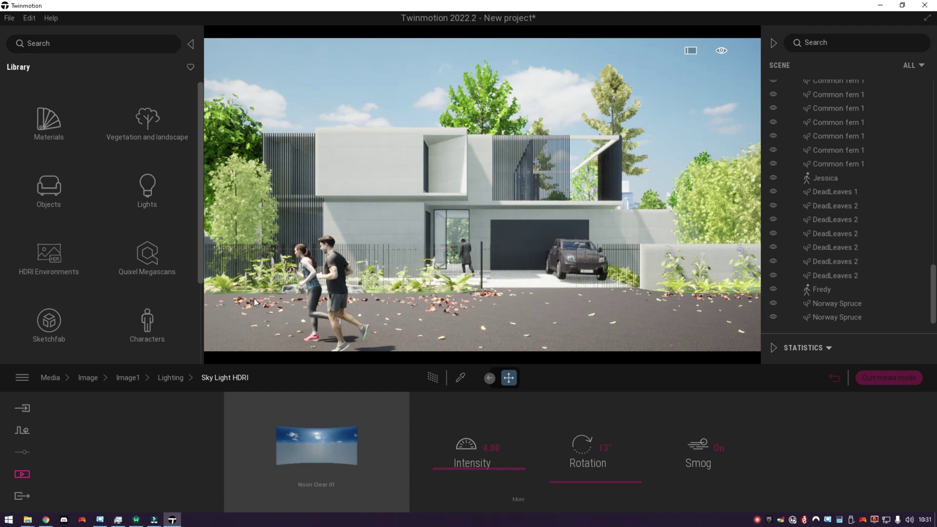
click(49, 256)
click(59, 121)
click(48, 128)
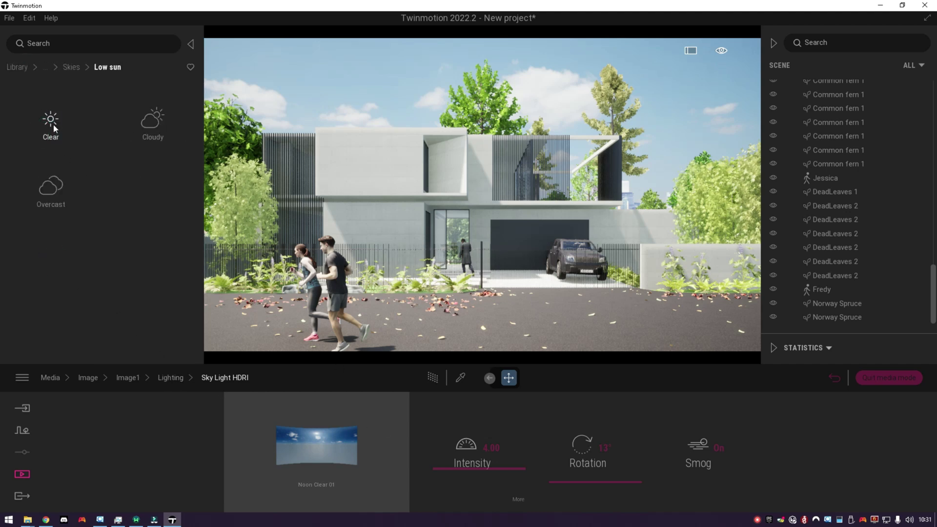
click(54, 131)
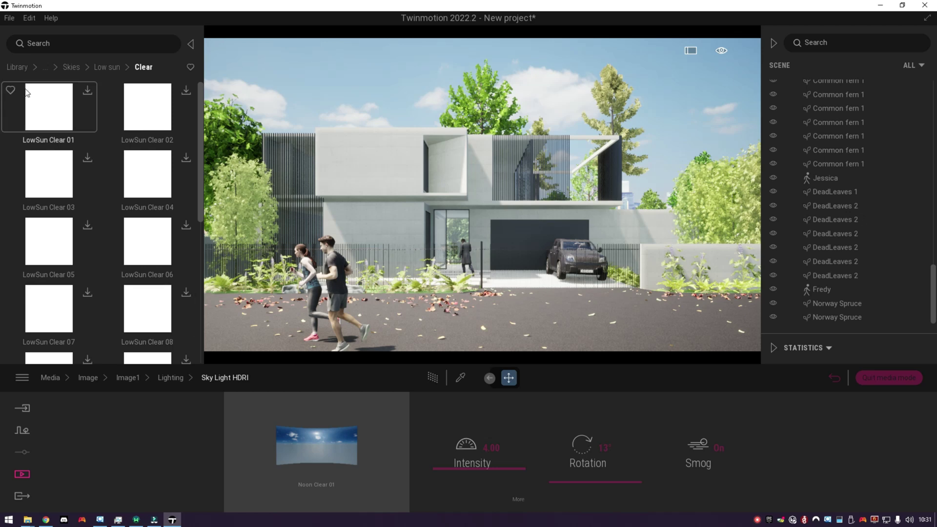
click(104, 67)
click(51, 188)
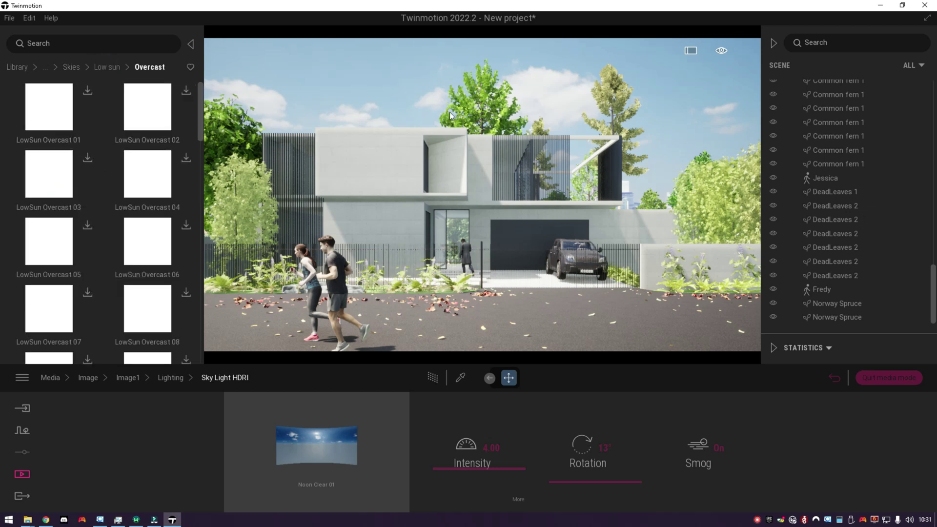
click(438, 378)
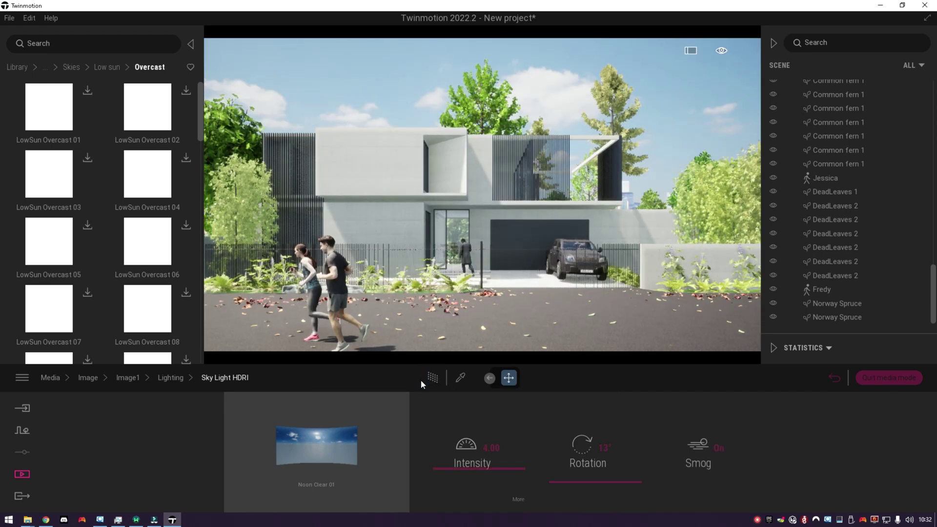
- Turn on the Path Tracer for Image1 and set its max bounces to 52 in the renderer settings
click(171, 377)
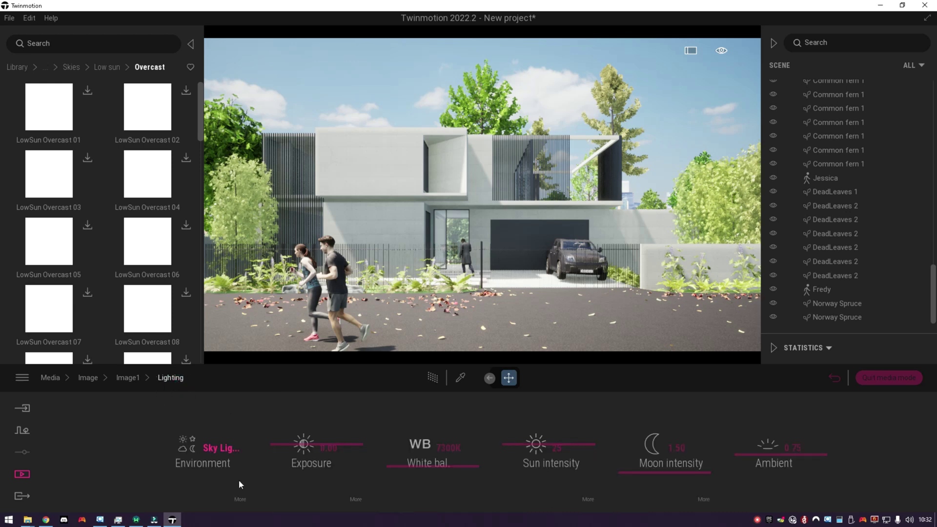
click(127, 378)
click(188, 444)
click(380, 450)
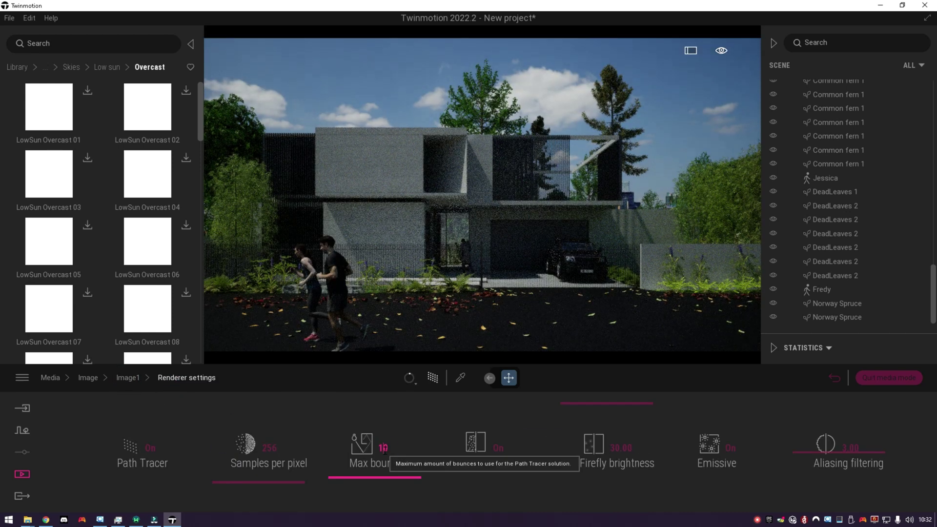
click(385, 448)
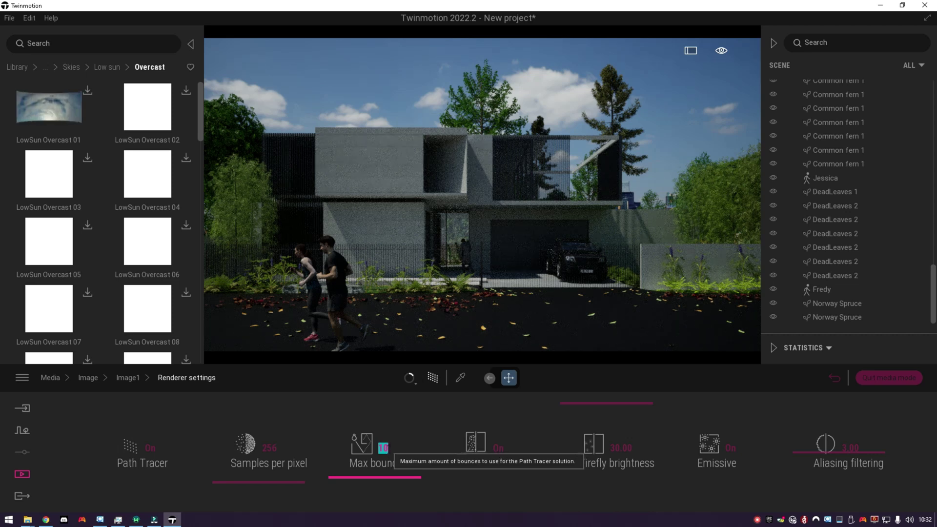
text(52)
key(Return)
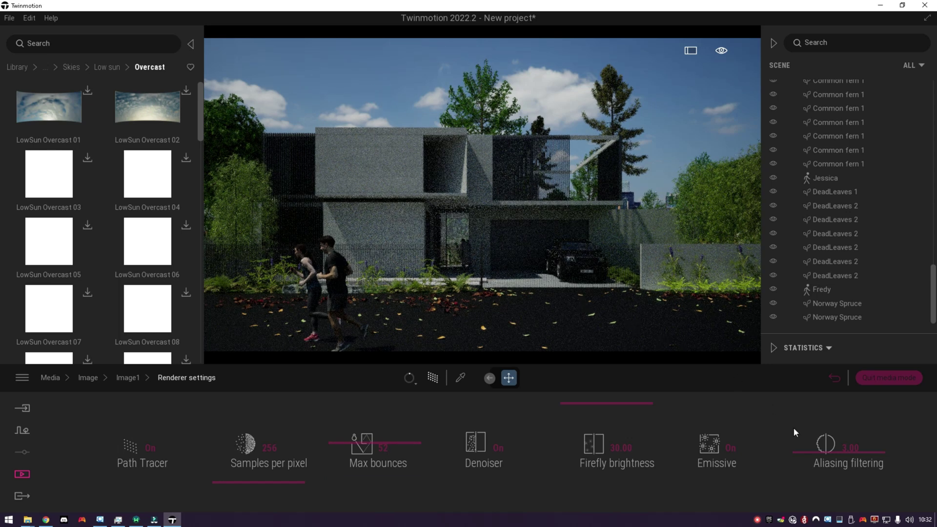
- Set the Path Tracer's aliasing filtering to 4.5
click(849, 447)
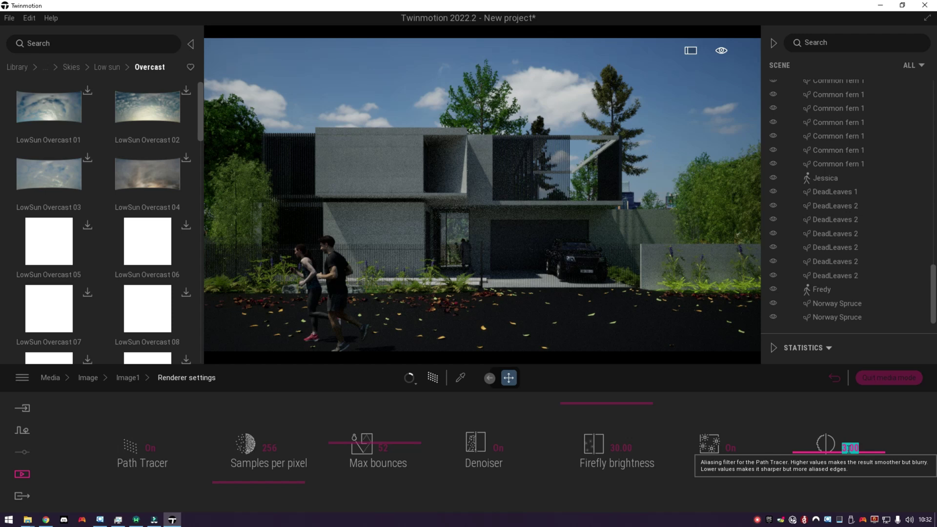
text(4.5)
key(Return)
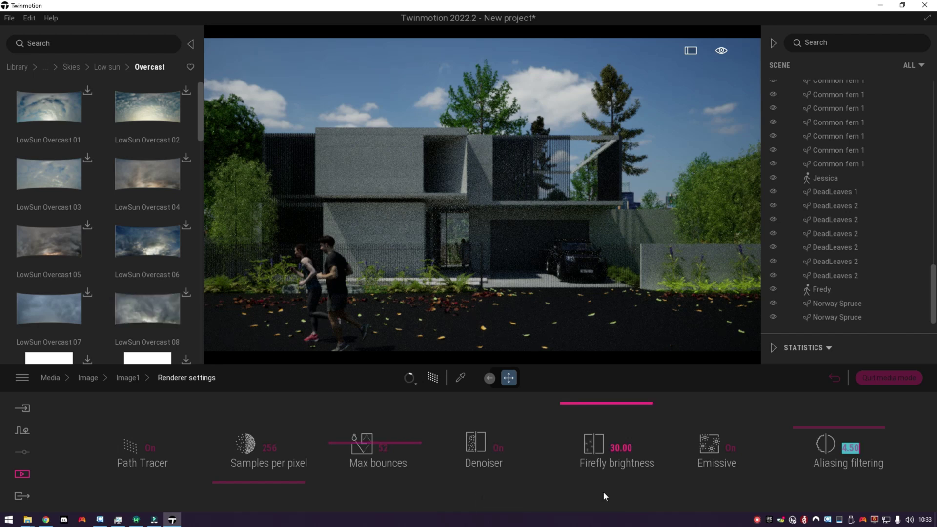
- Try a slightly higher sun intensity in Image1's lighting settings and return it to 0
click(127, 378)
click(320, 460)
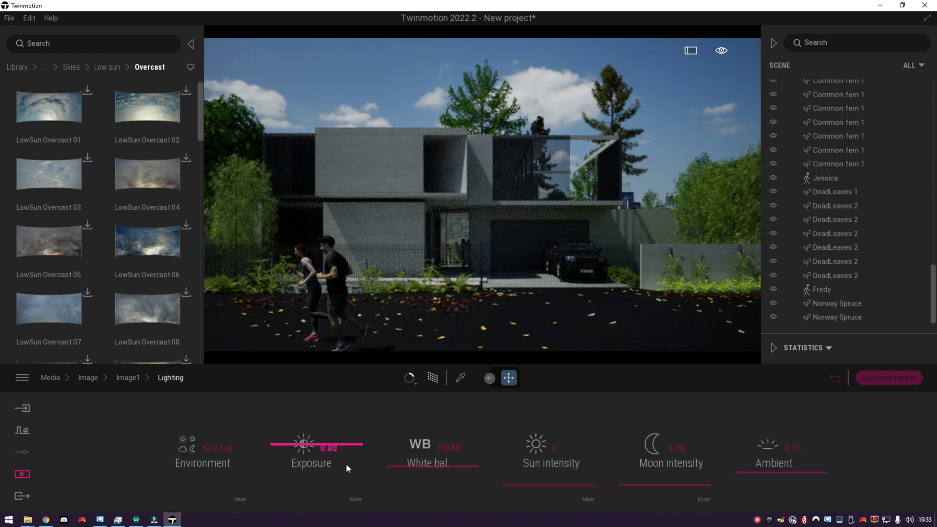
click(532, 481)
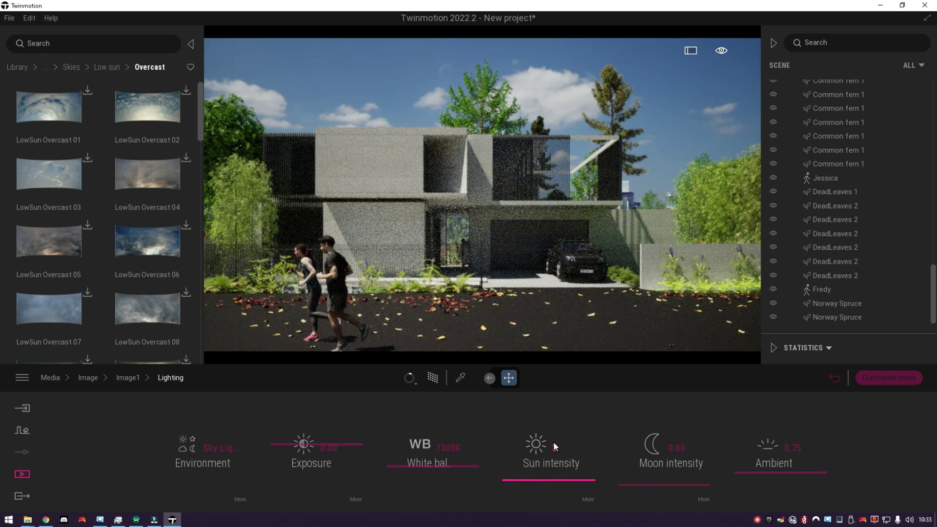
click(558, 482)
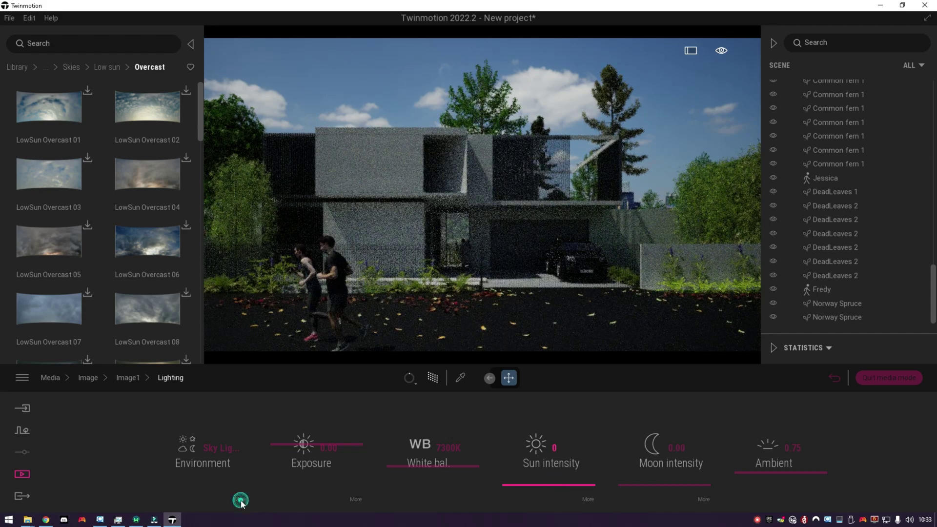
- Raise the intensity of Image1's Sky Light HDRI to 2.86
click(241, 500)
click(458, 473)
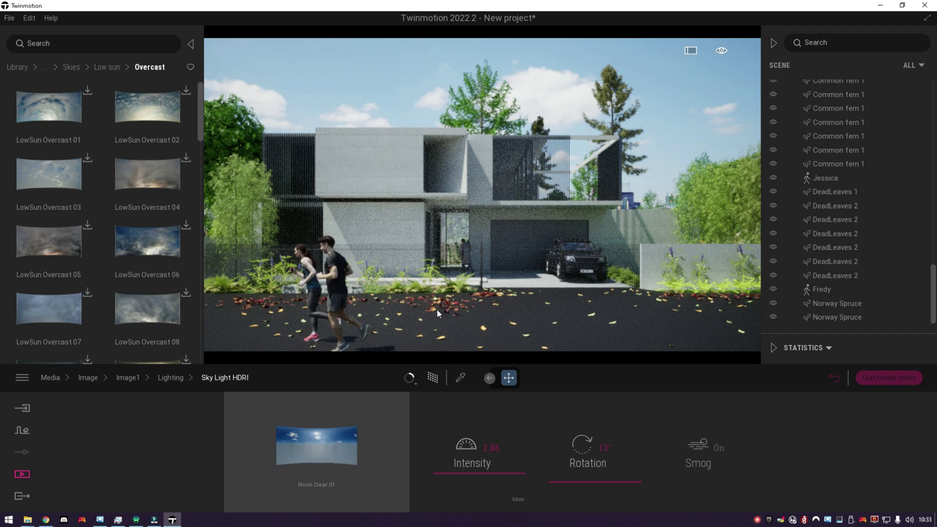
- Start downloading the MoAf Cloudy 02 and MoAf Cloudy 08 skies from the Morning and afternoon Cloudy category
click(106, 68)
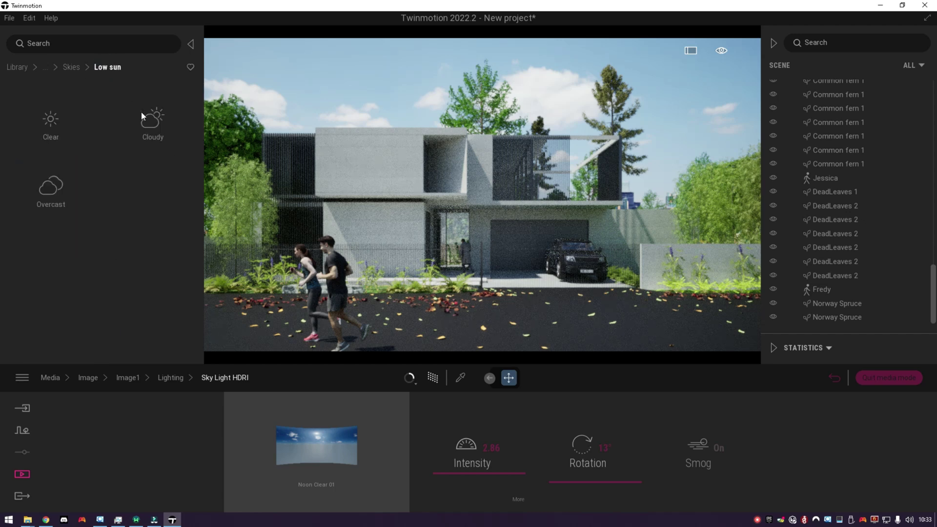
click(142, 116)
click(65, 67)
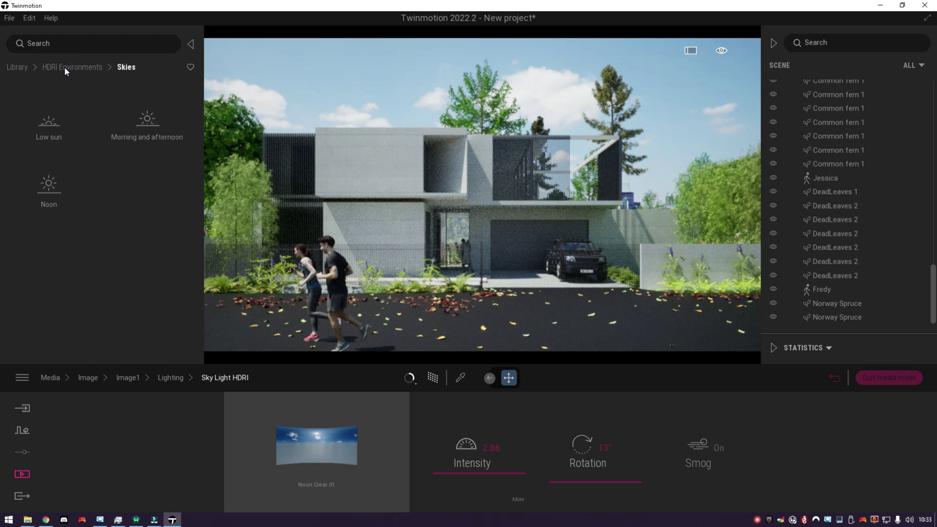
click(152, 125)
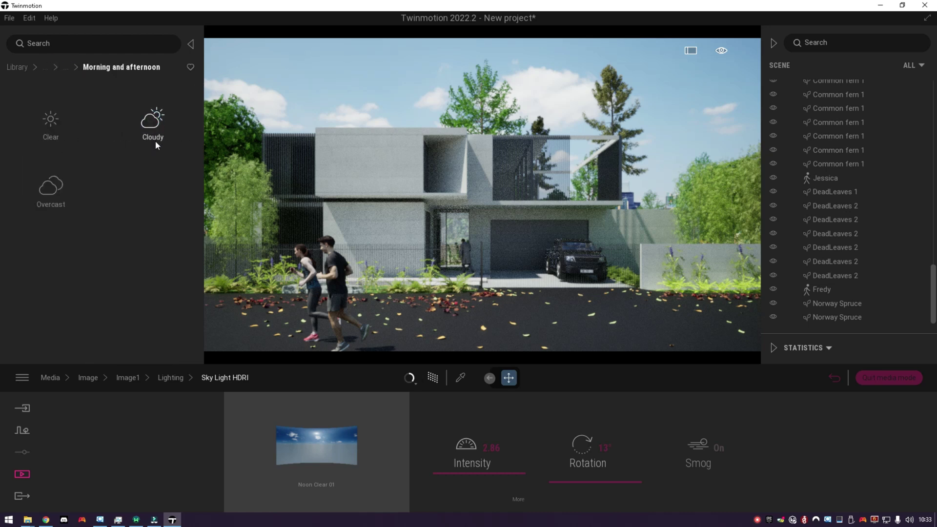
click(157, 141)
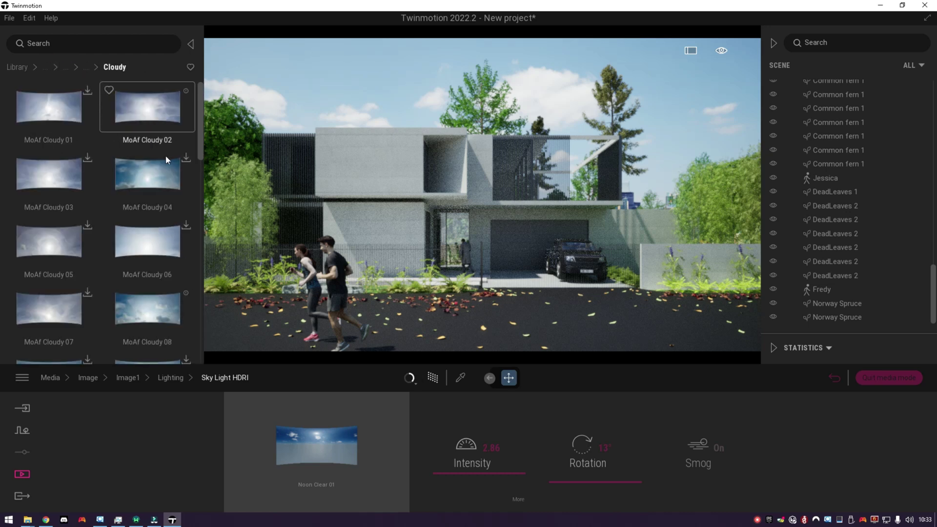
click(154, 111)
click(185, 294)
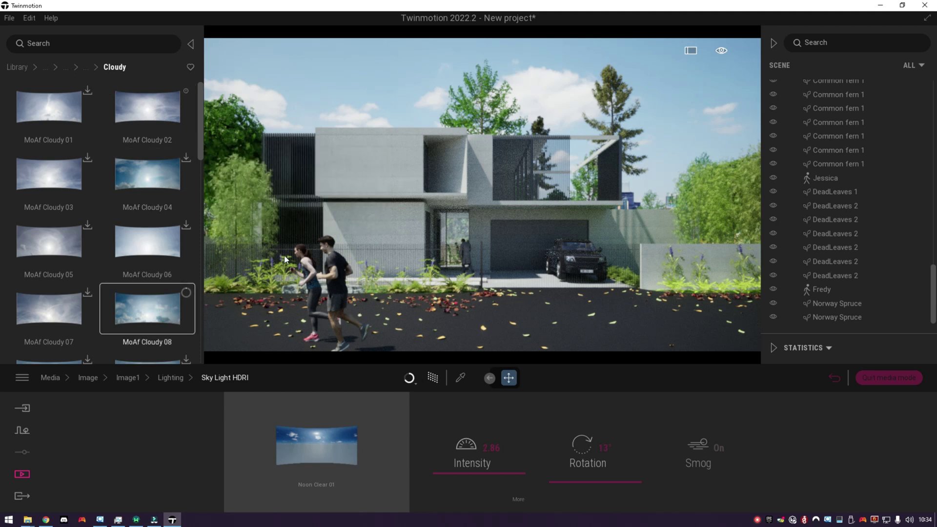
- Collapse the library and scene lists and rotate Image1's City background picture to 77°
click(190, 44)
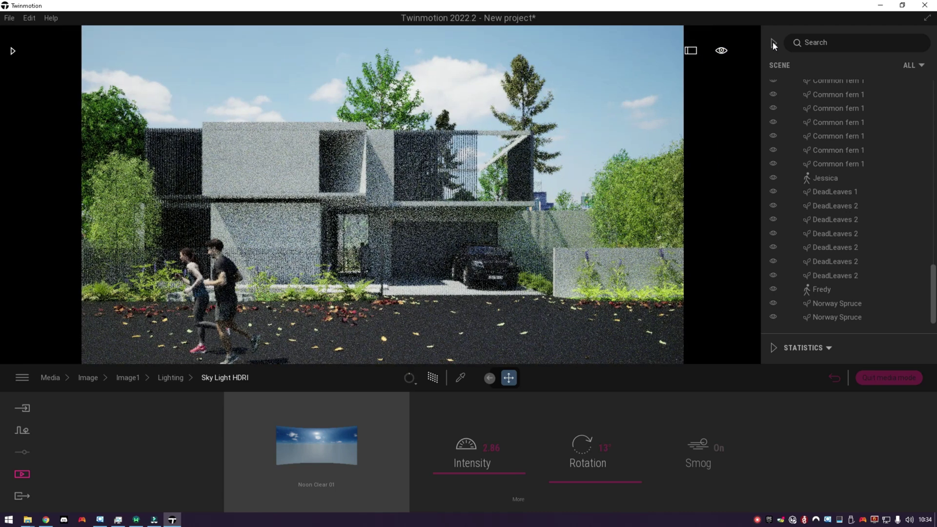
click(773, 43)
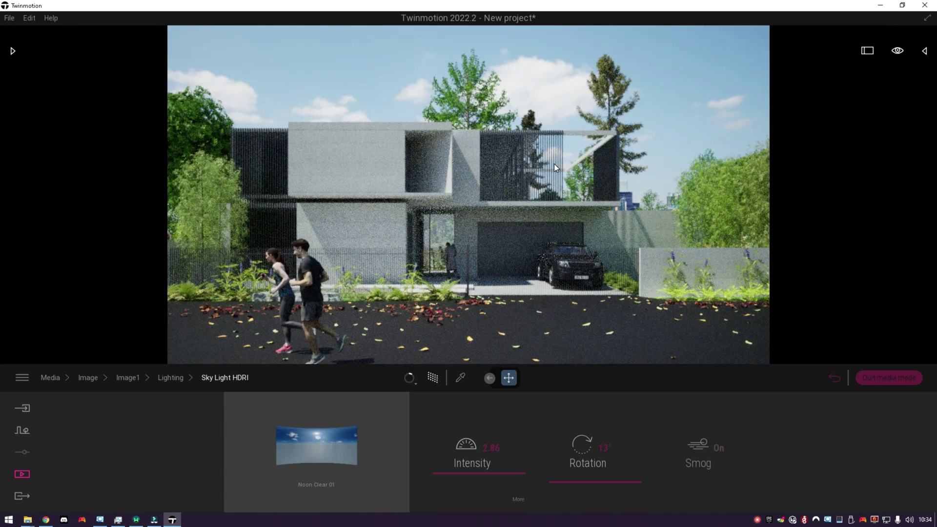
click(166, 377)
right_click(299, 423)
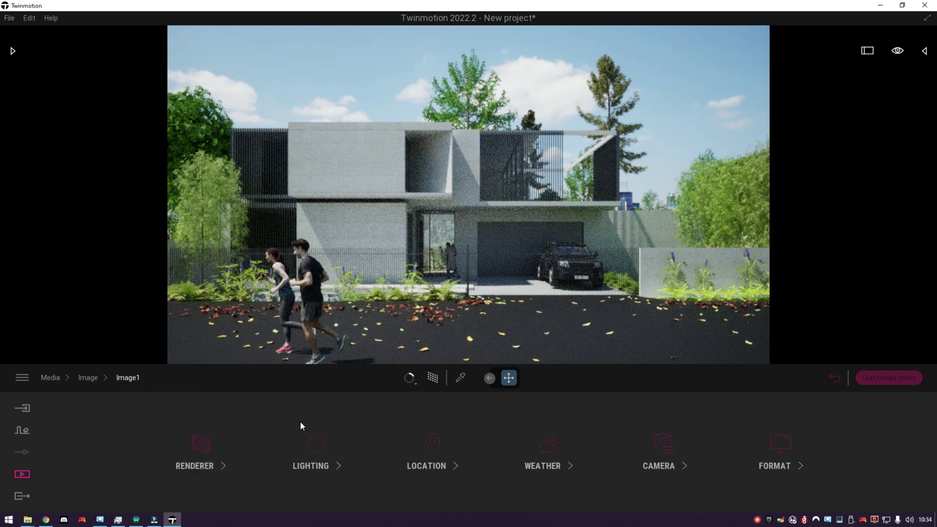
click(454, 464)
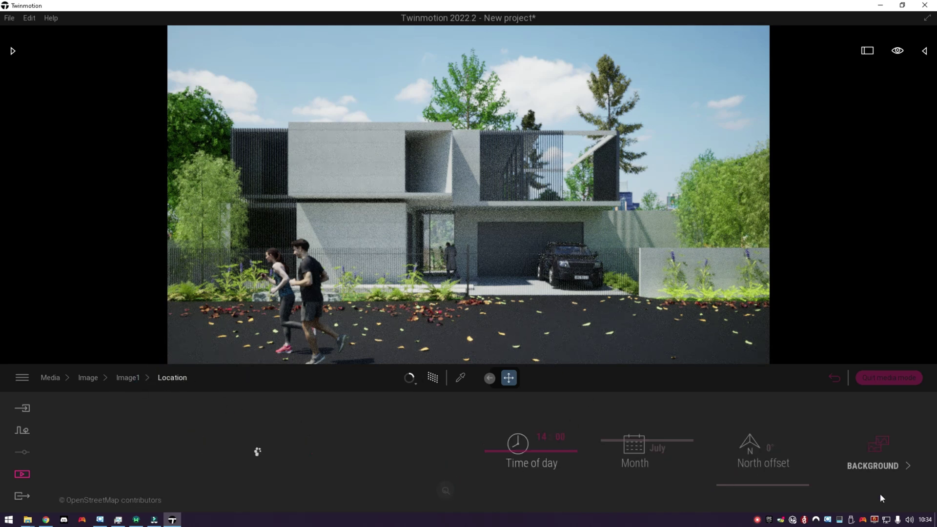
click(887, 470)
drag(523, 482, 520, 467)
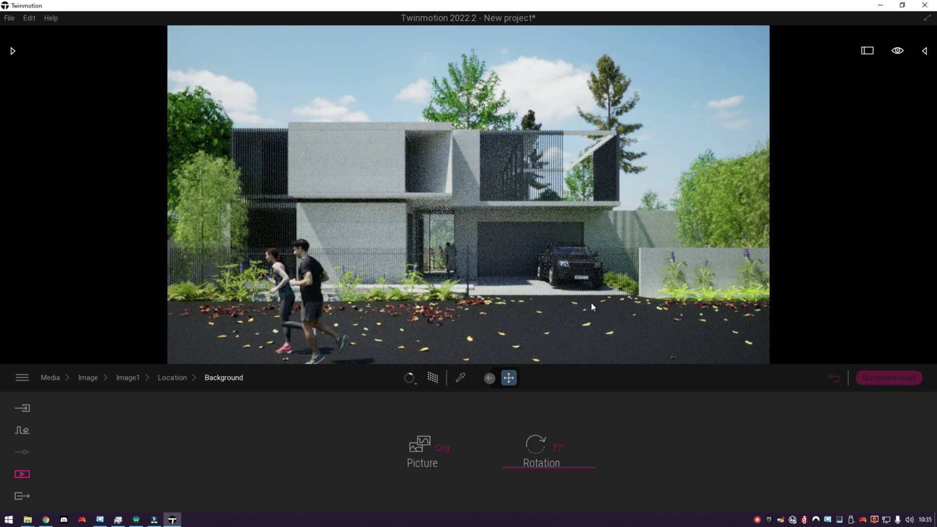
- Quit media mode and darken the Matt chrome material on the garage door to the color #2E2E2E
click(868, 379)
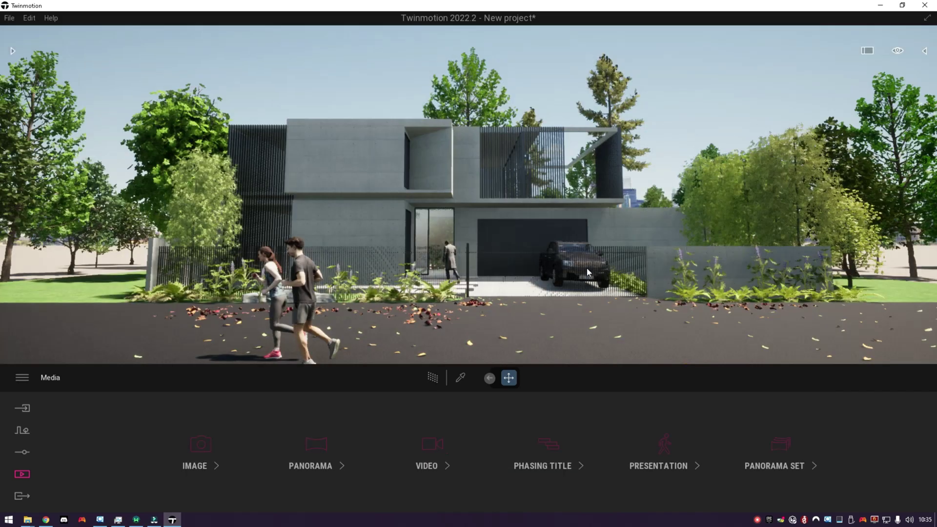
key(e)
right_drag(559, 250, 553, 260)
key(w)
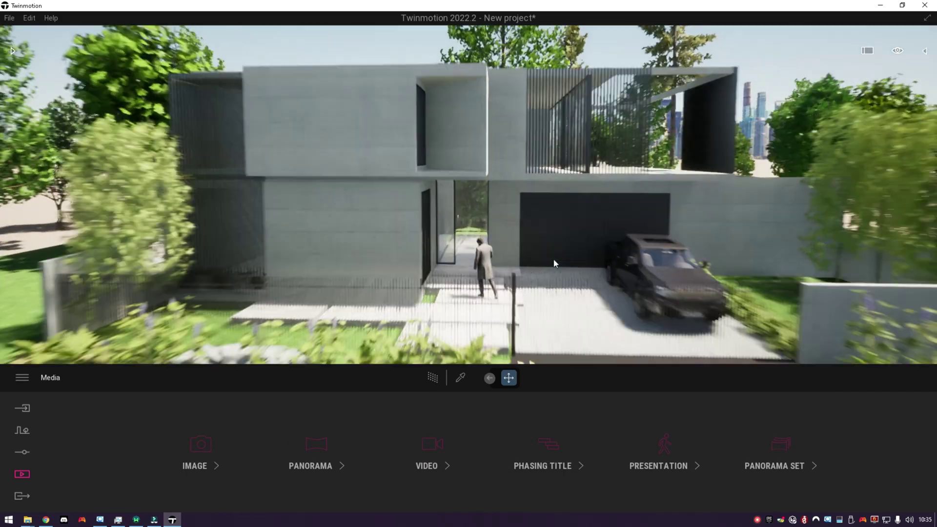
key(d)
key(w)
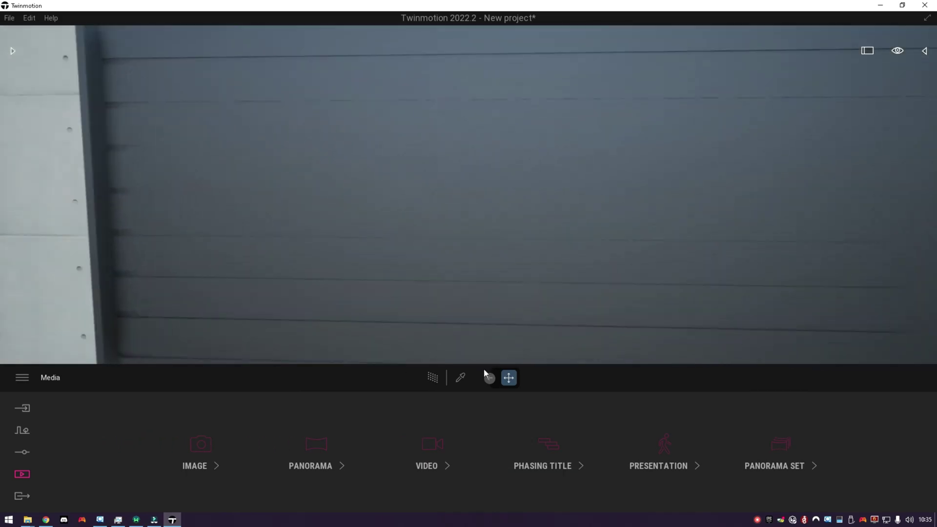
click(460, 378)
click(451, 260)
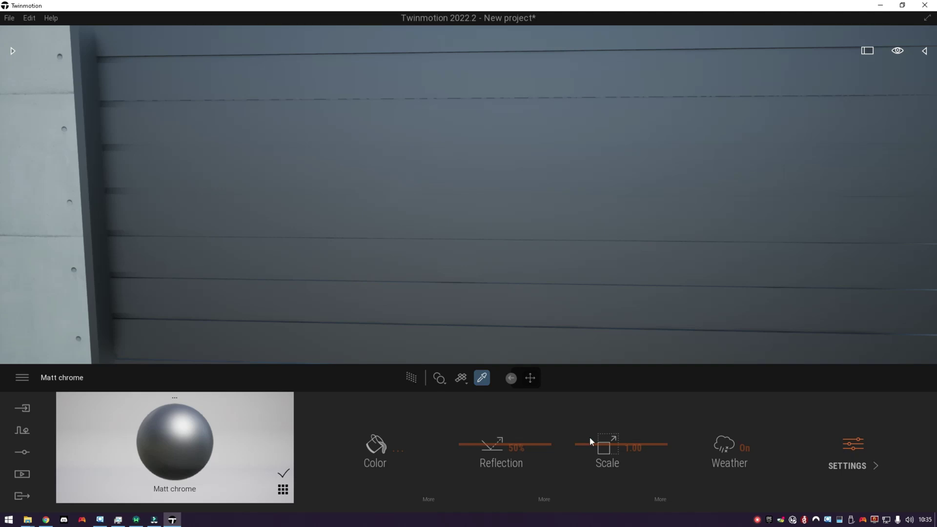
click(398, 448)
click(455, 291)
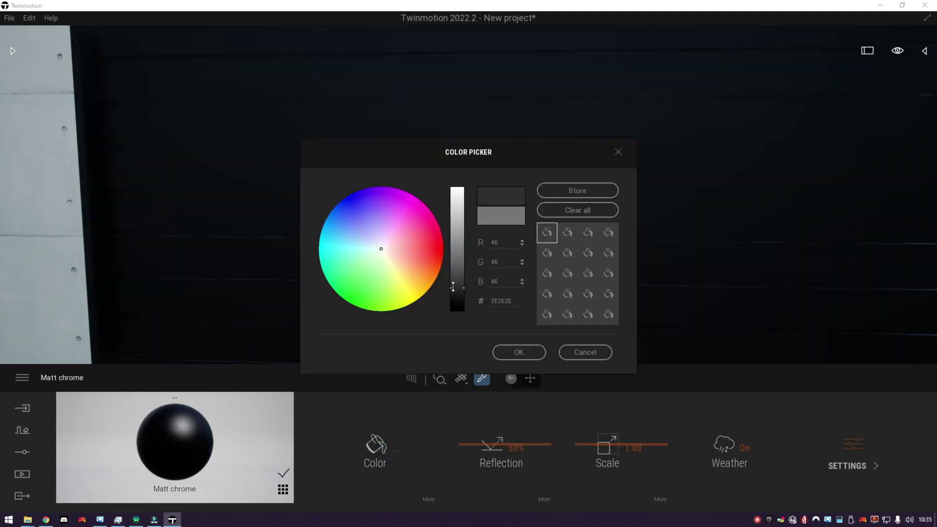
click(518, 351)
- Return to the media images and reopen Image1
key(s)
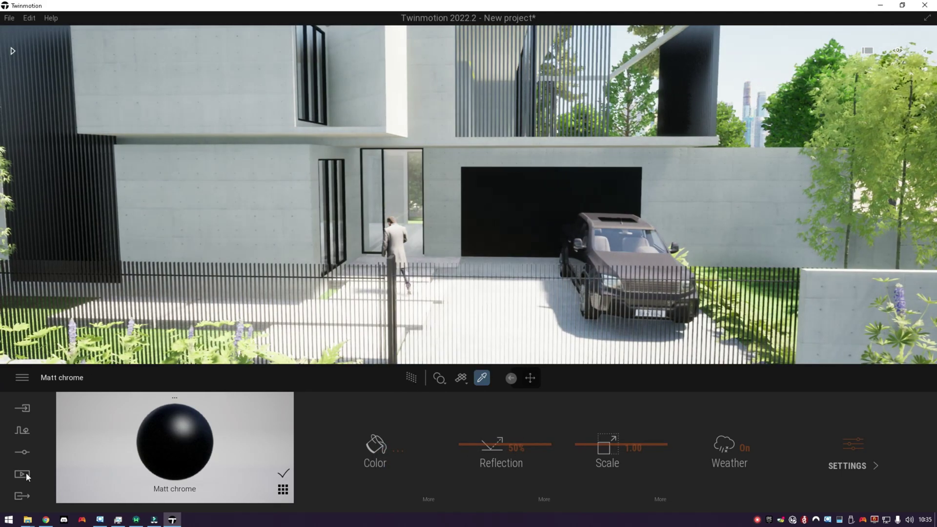
click(22, 473)
click(192, 463)
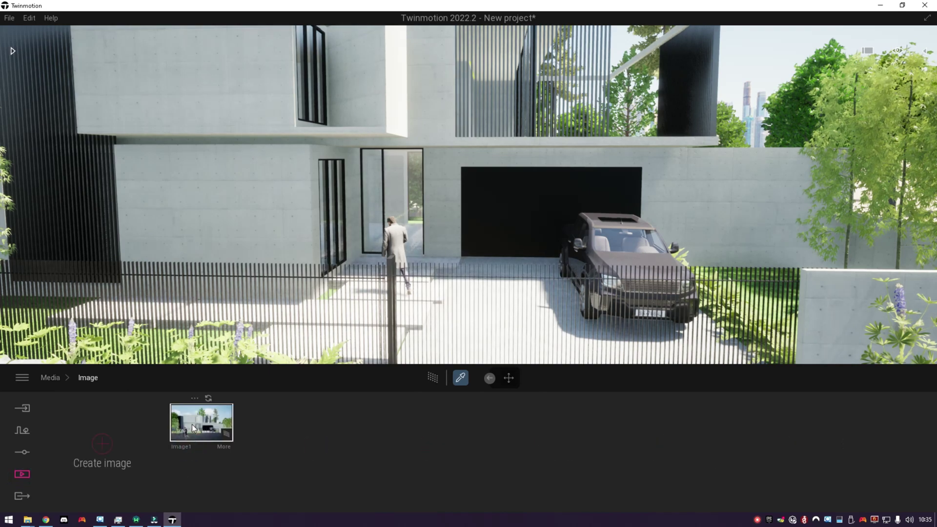
click(193, 422)
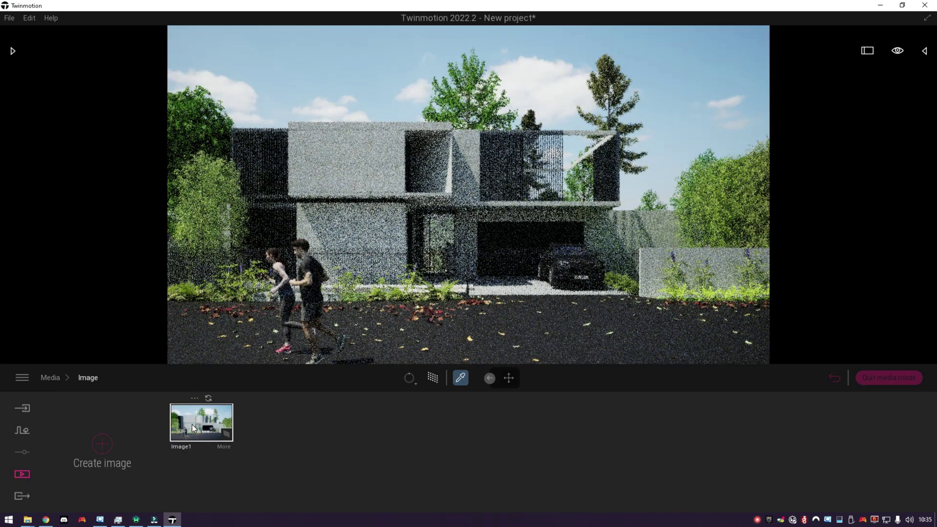
- Set the image export refinement to High and return to the export overview
click(28, 495)
click(182, 499)
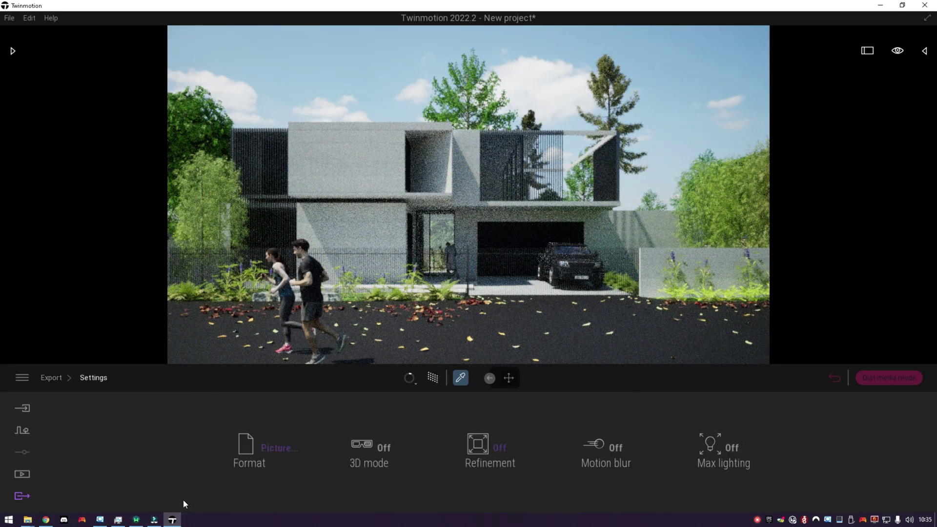
click(499, 448)
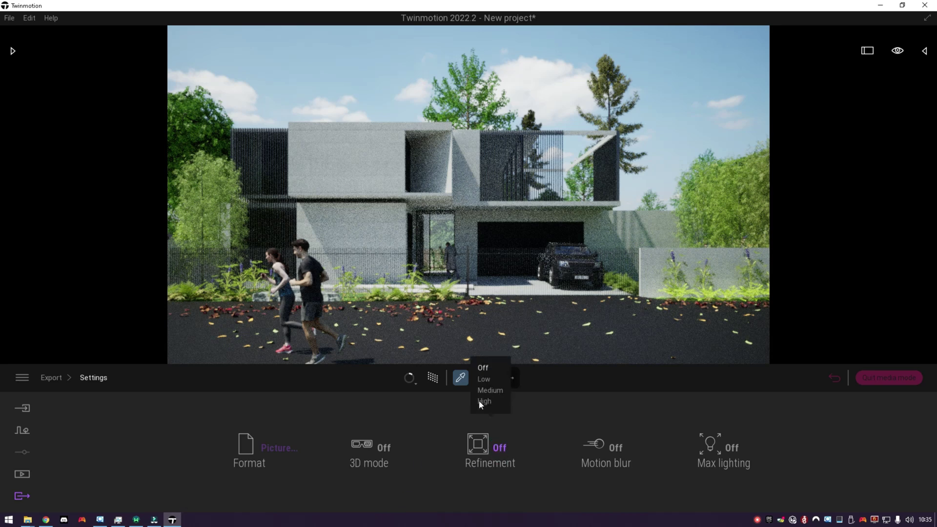
click(483, 400)
click(20, 496)
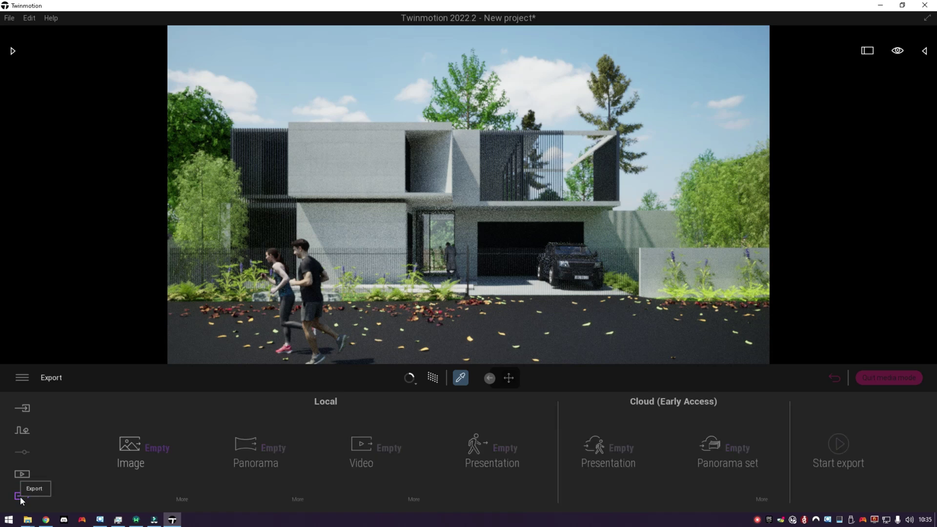
- Select Image1 as the image to export and start exporting it to the Pictures folder
click(157, 447)
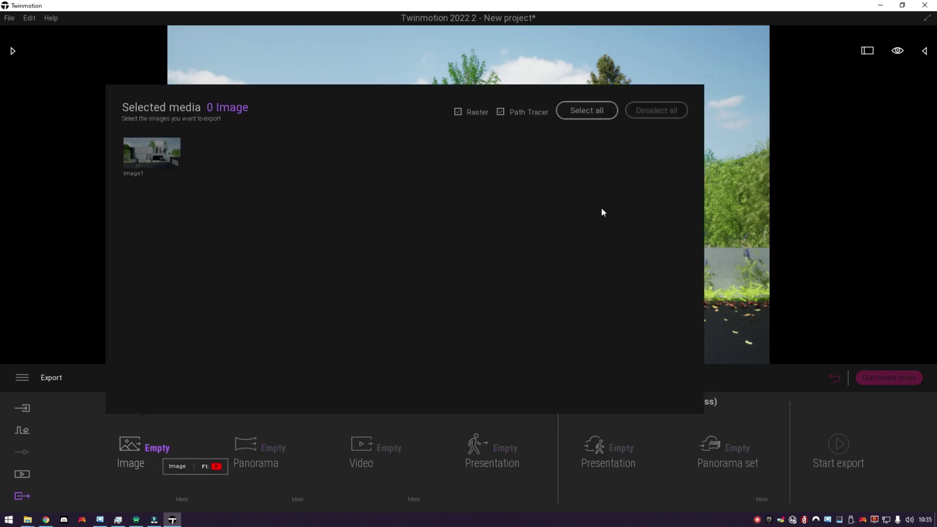
click(587, 109)
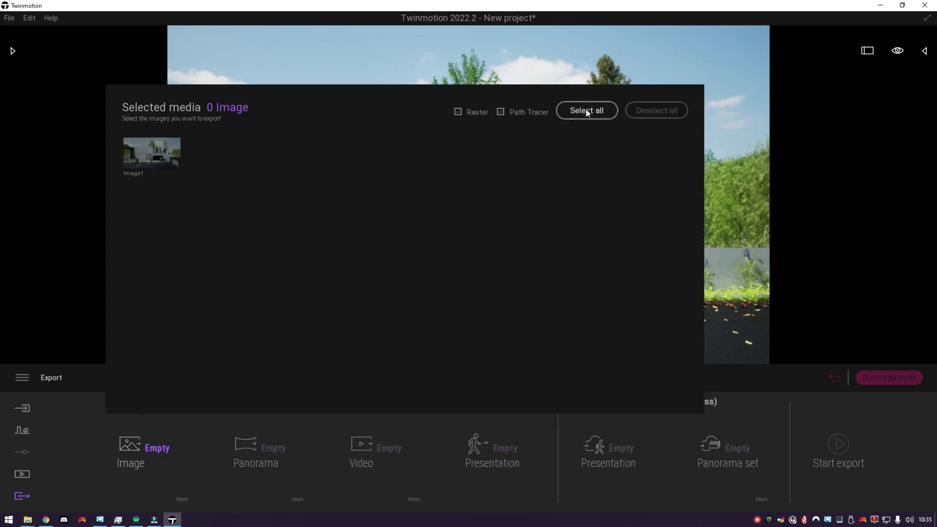
click(587, 110)
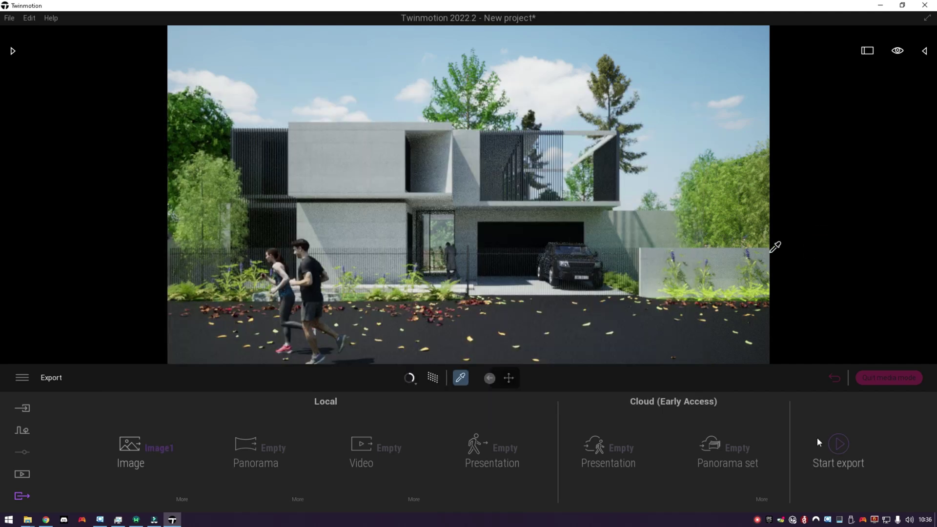
click(839, 452)
click(26, 125)
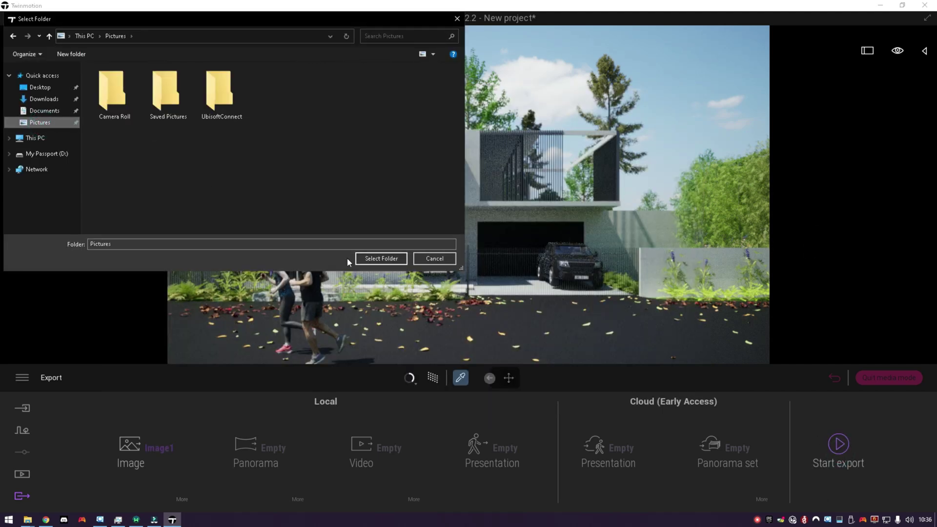
click(385, 258)
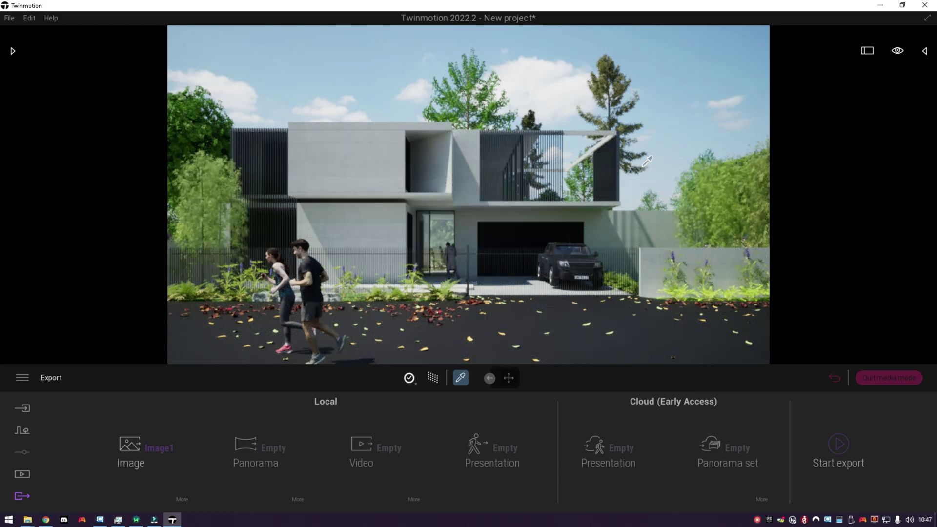
- Switch to File Explorer, open the exported Image1.png from the Pictures folder and view it maximized
mouse_move(27, 520)
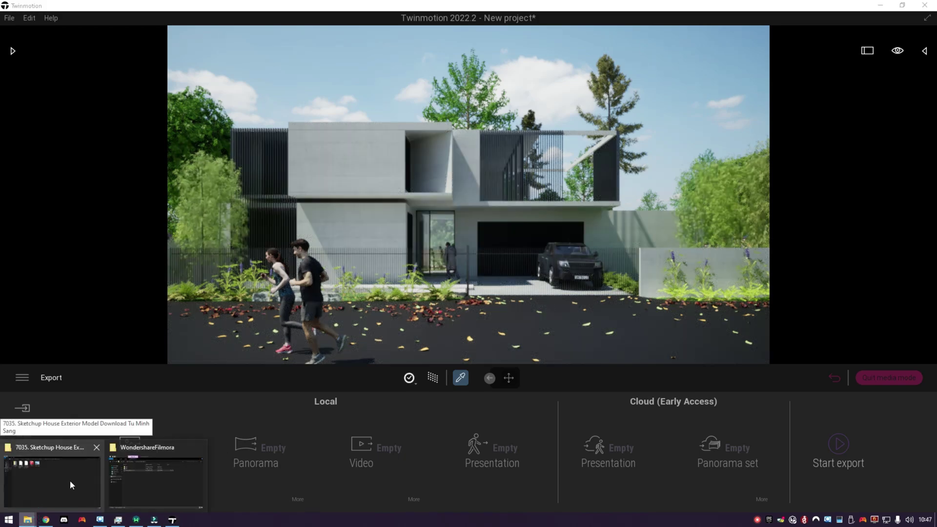
click(69, 480)
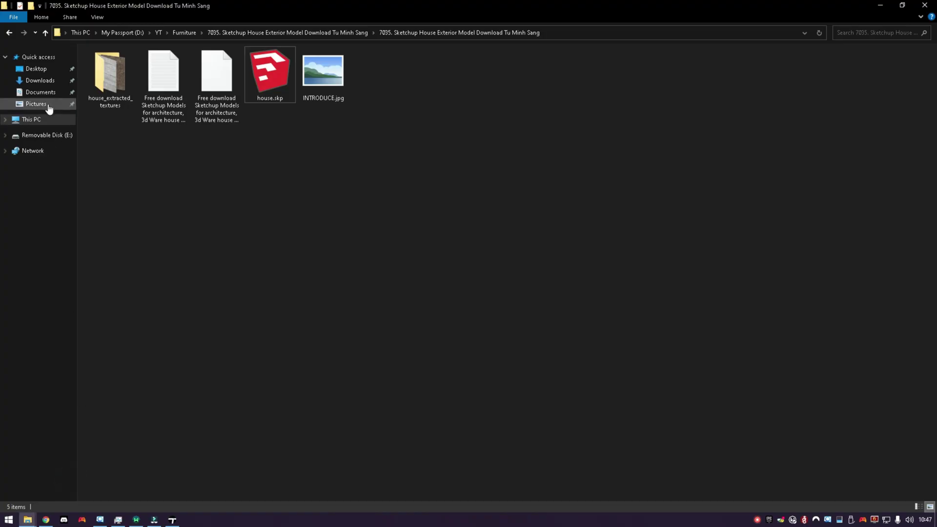
click(36, 104)
double_click(266, 74)
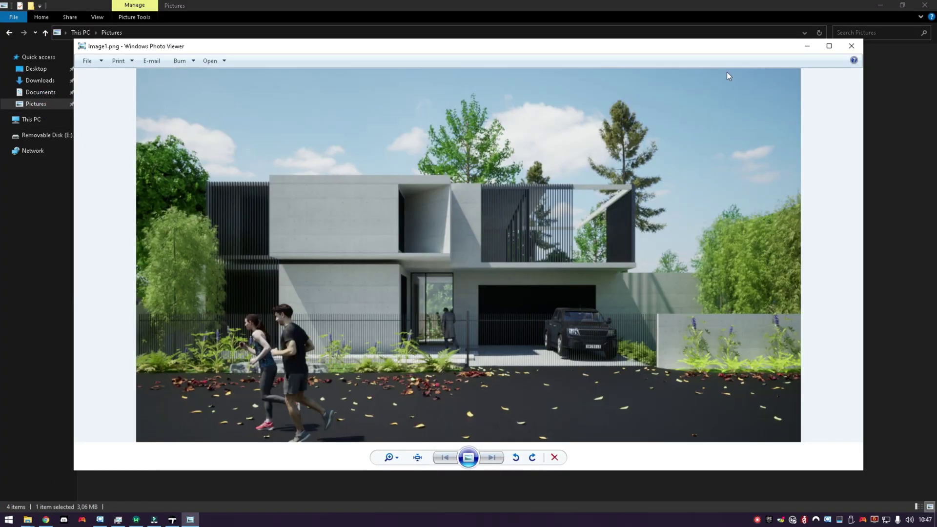
click(828, 46)
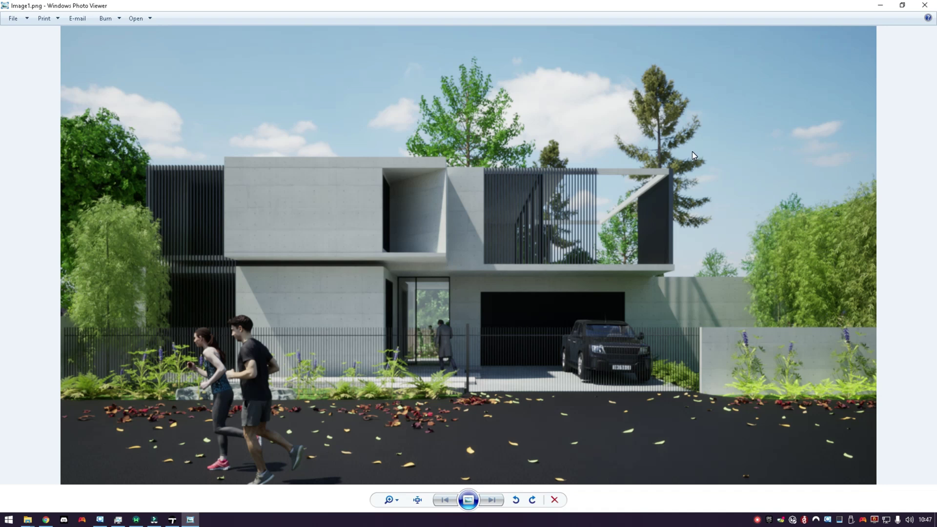